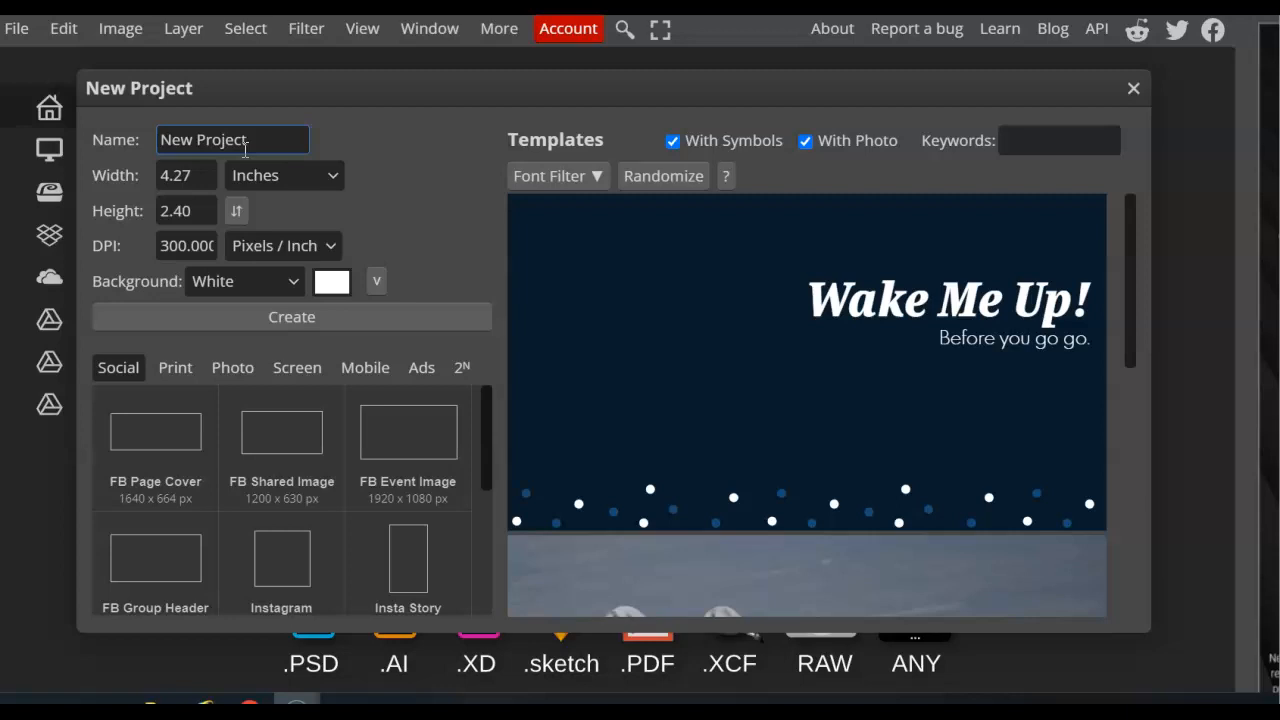
- Name the new project "card game"
drag(266, 136, 100, 130)
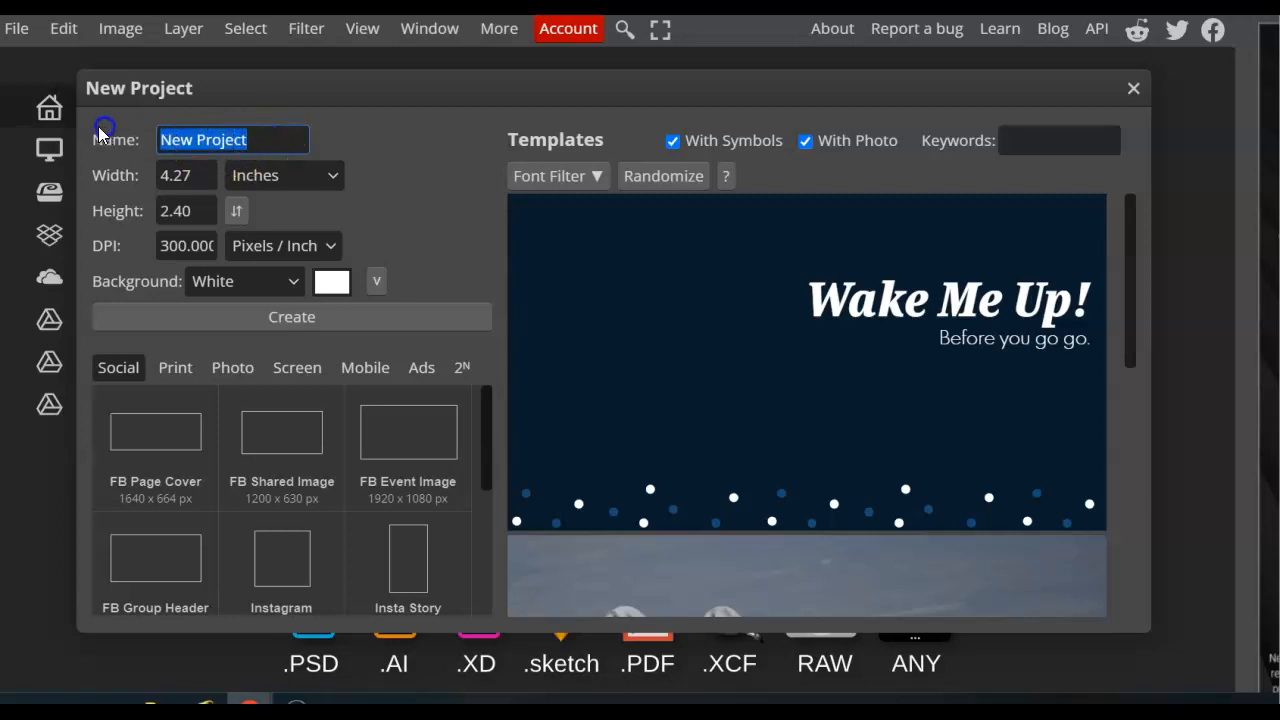
text(card game)
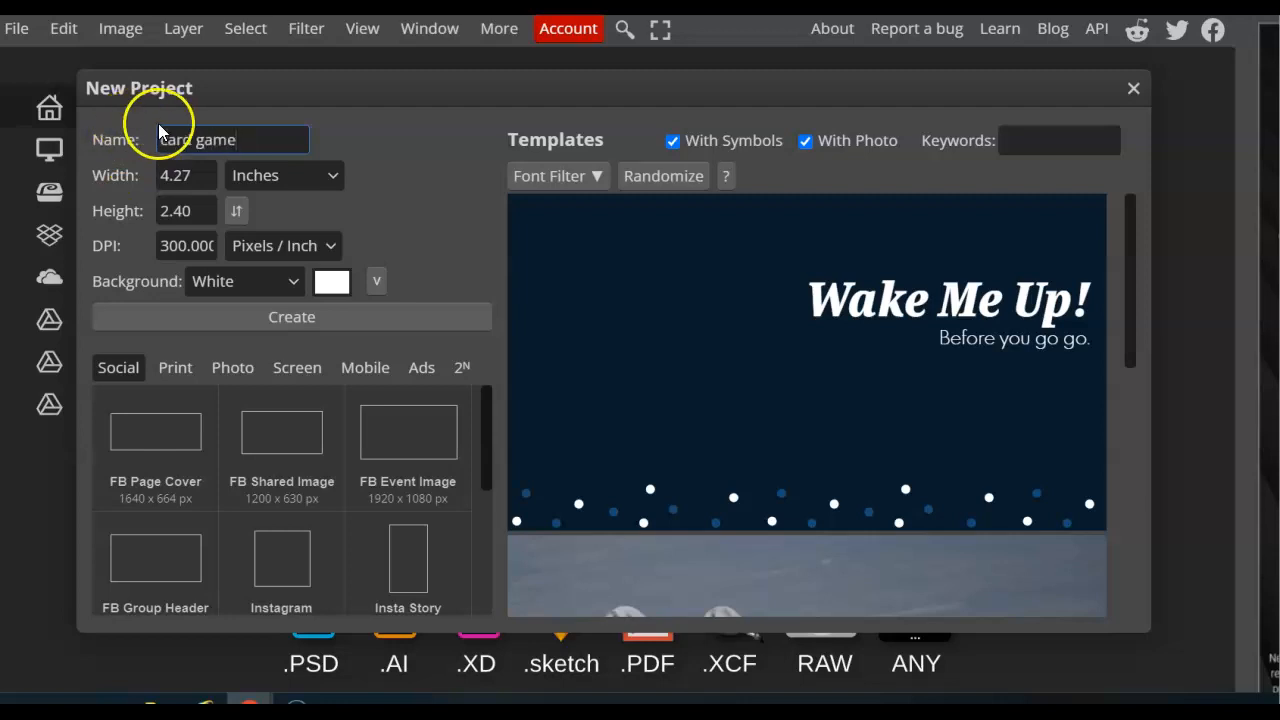
- Set the new project's size to 3.5 inches wide and 2.5 inches high
click(185, 172)
text(3.5)
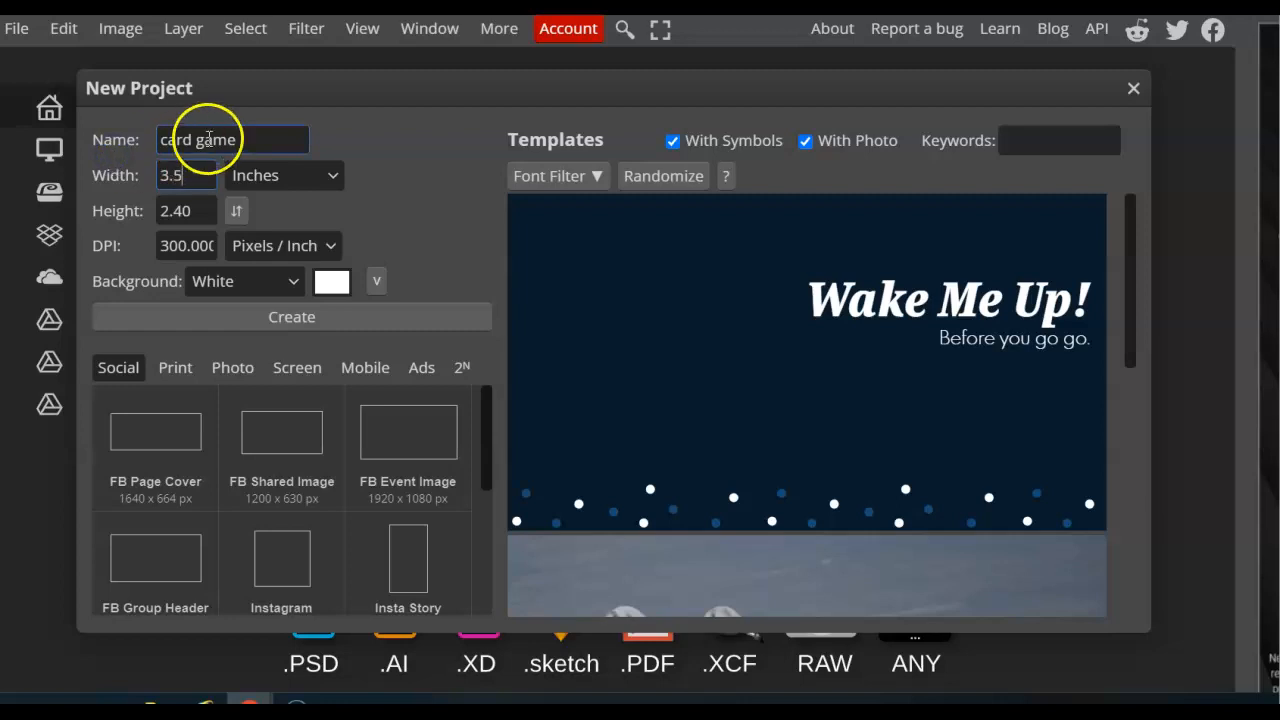
click(311, 176)
click(210, 209)
drag(205, 209, 105, 208)
text(2)
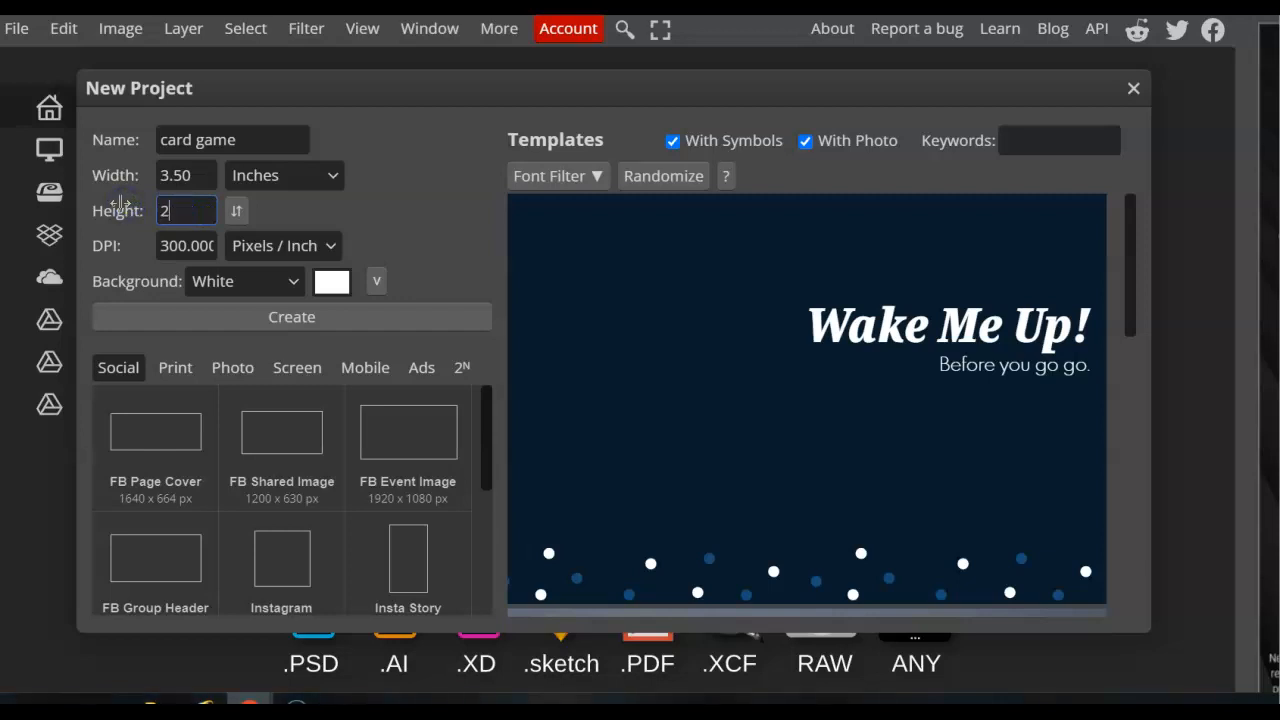
text(.5)
click(380, 203)
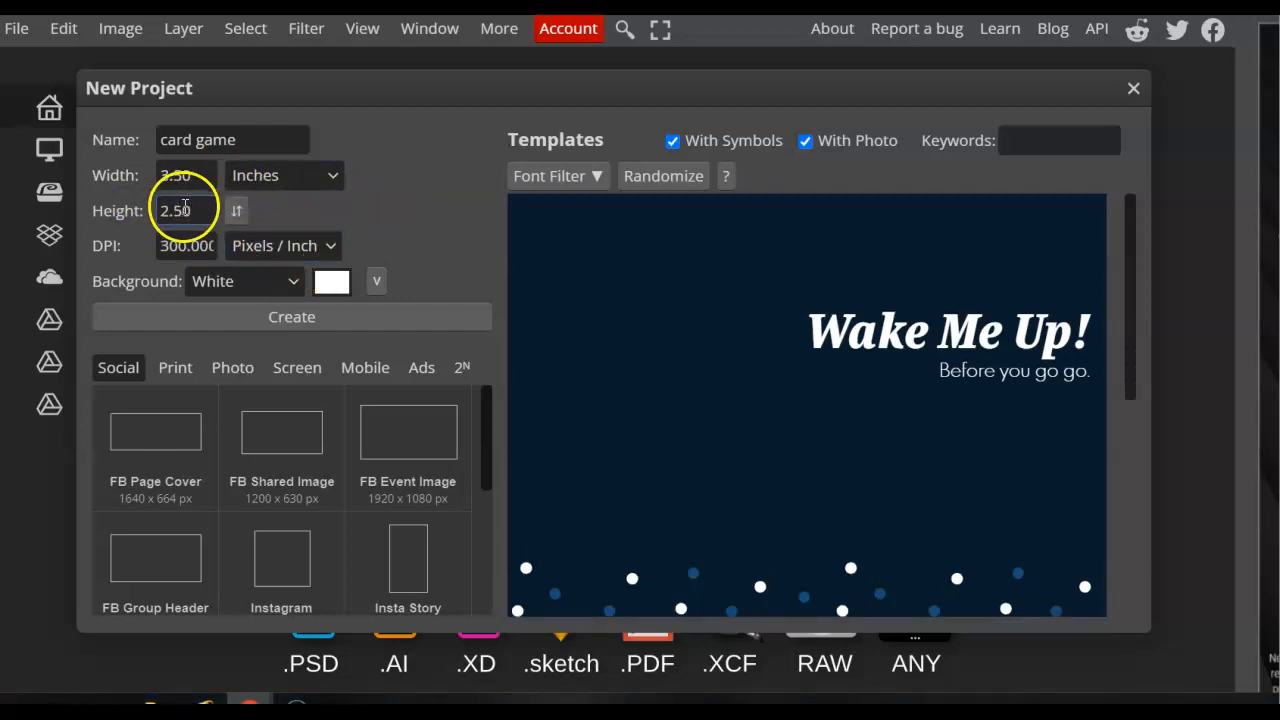
- Set the height to 3.5 inches and the width to 2.5 inches, and create the project with a white background
drag(180, 207, 79, 190)
text(3.5)
drag(185, 175, 103, 149)
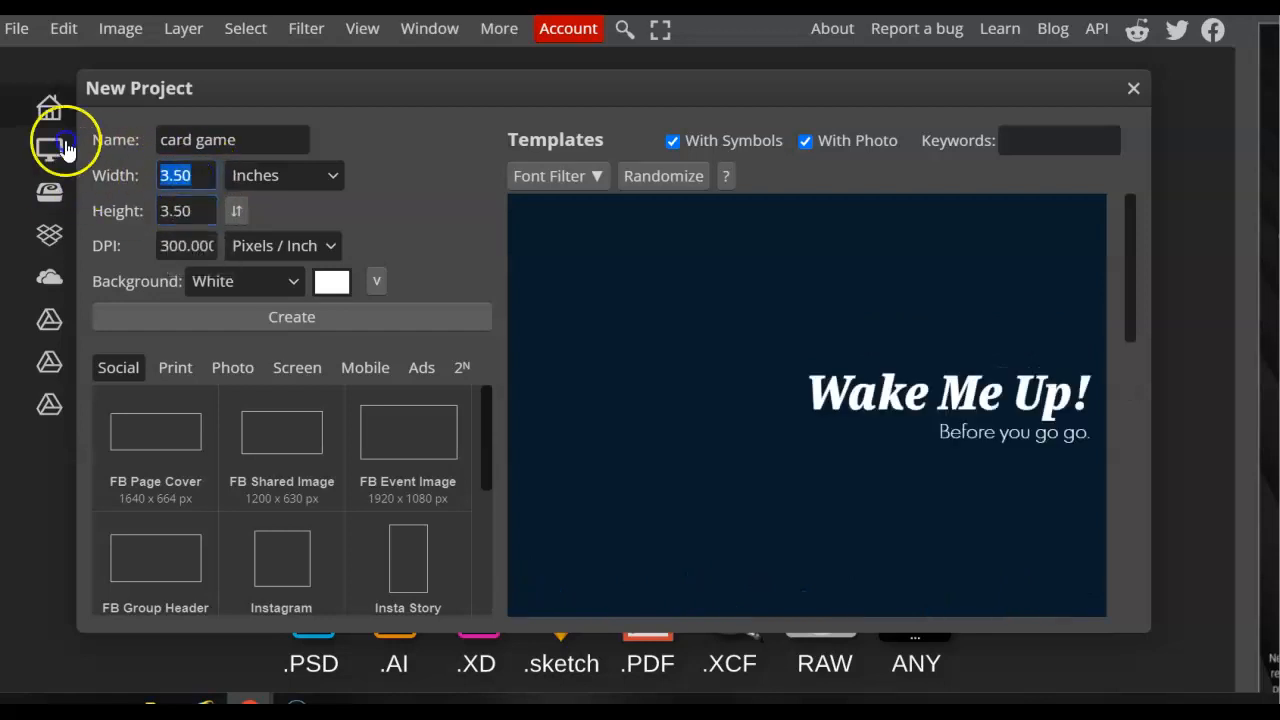
text(2.5)
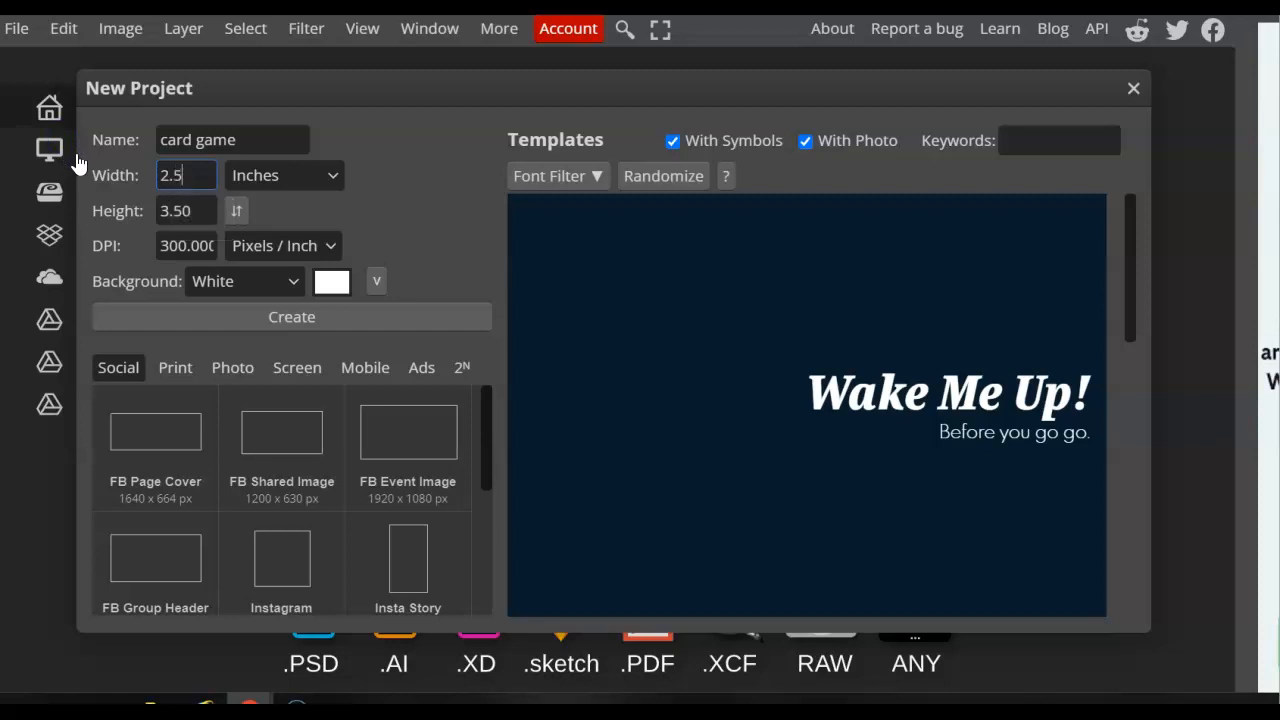
click(408, 218)
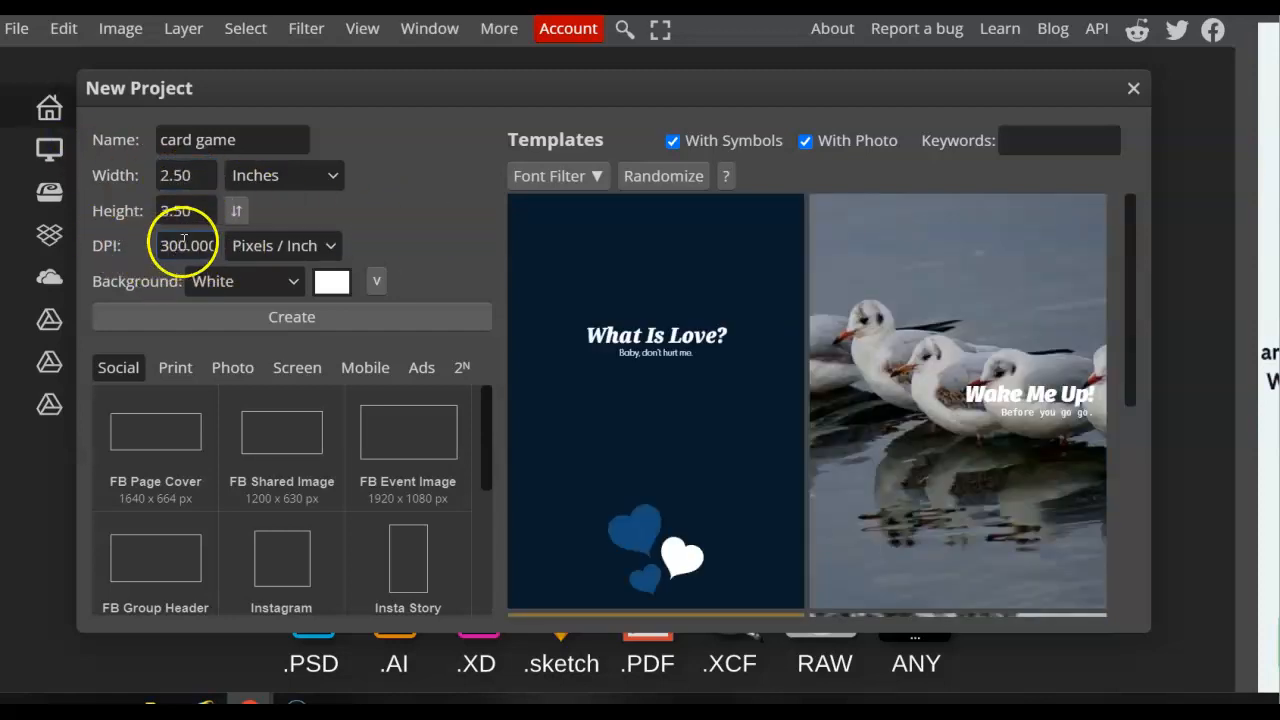
click(292, 320)
- Paste the copied Charmander card photo into the document as a new layer
key(ctrl)
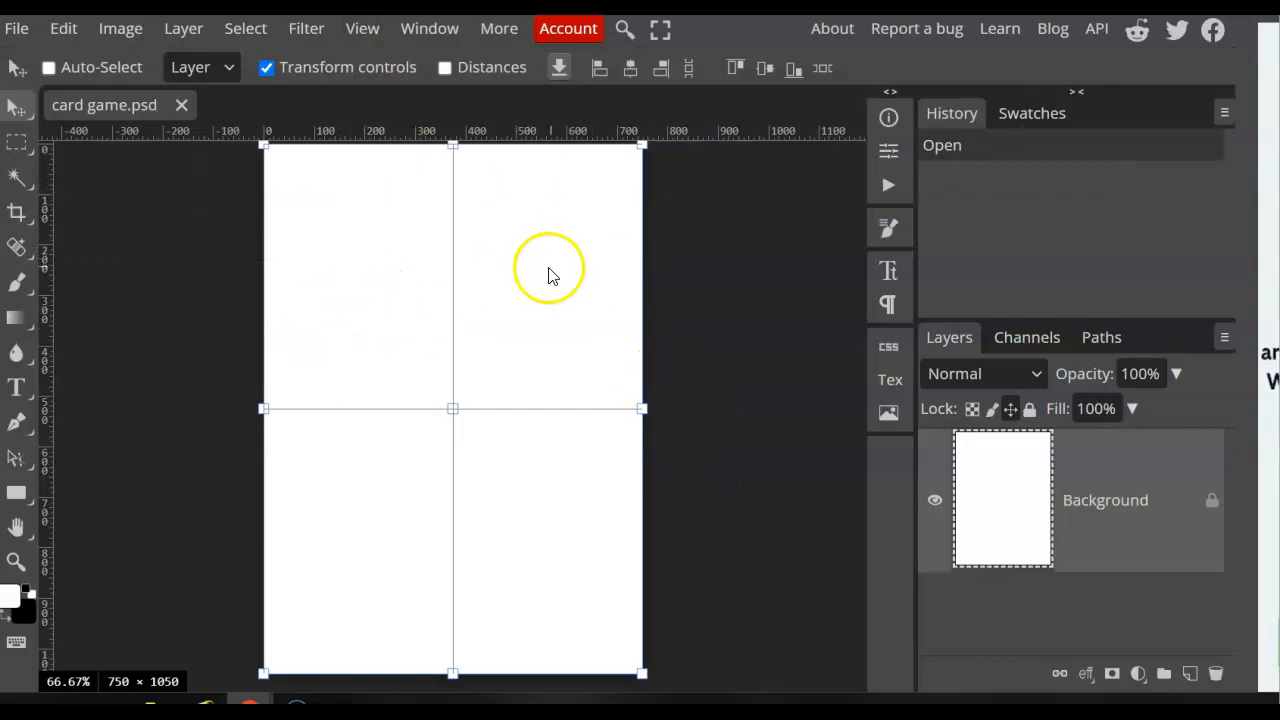
key(ctrl)
key(ctrl+v)
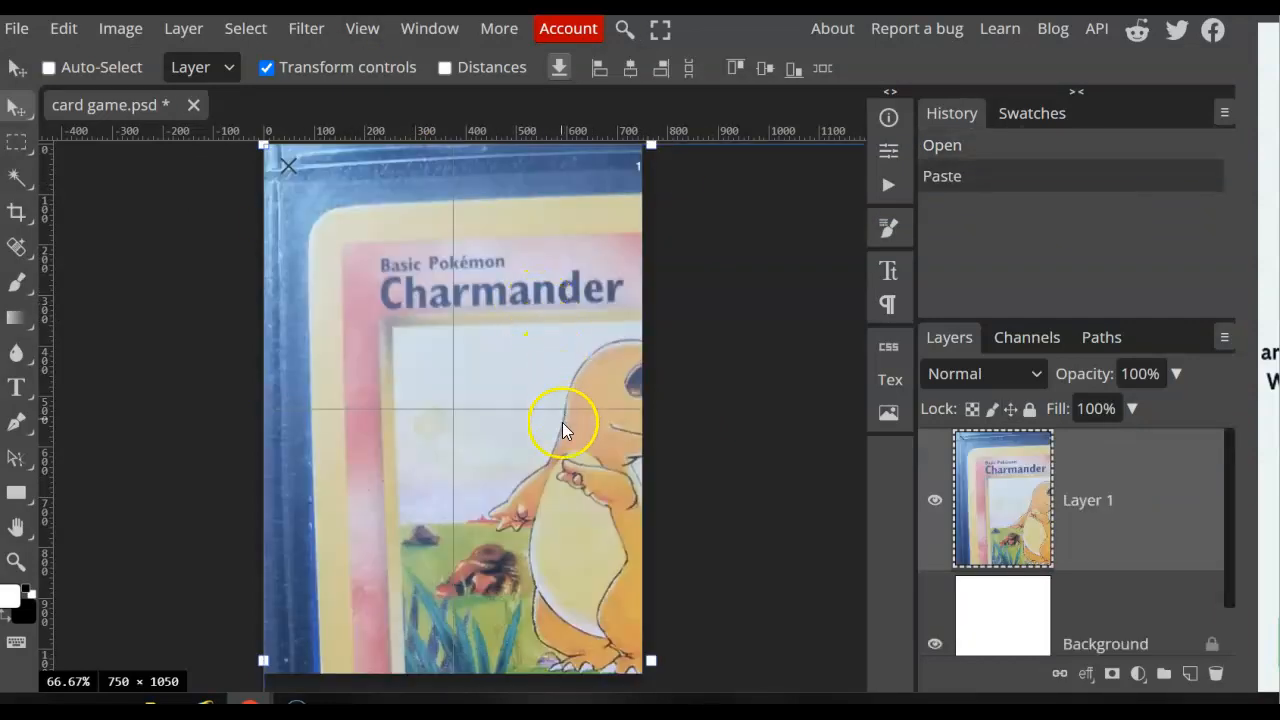
- Scale the pasted card photo proportionally to about 53% and position it so the whole card fits over the canvas
mouse_move(532, 490)
mouse_down()
mouse_move(498, 434)
mouse_move(504, 481)
mouse_move(534, 502)
mouse_up()
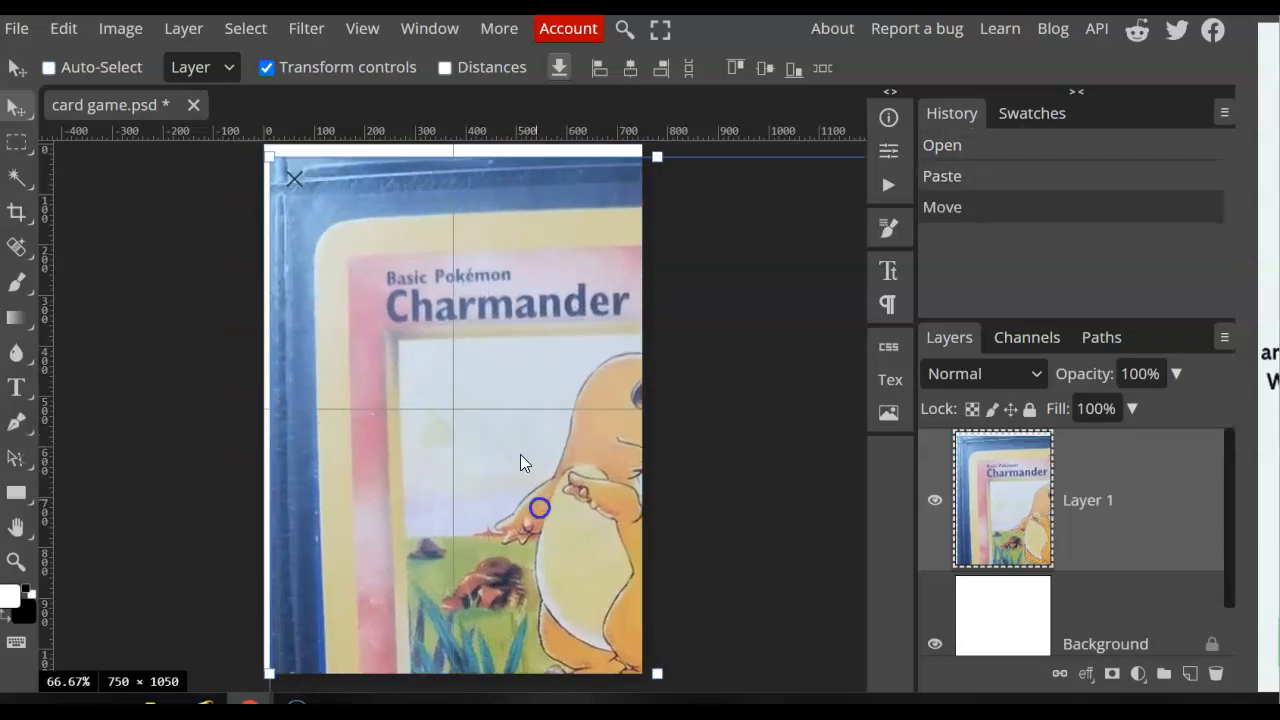
drag(268, 156, 466, 286)
drag(553, 460, 296, 199)
drag(228, 156, 332, 224)
drag(480, 440, 329, 262)
scroll(460, 290, down, 2)
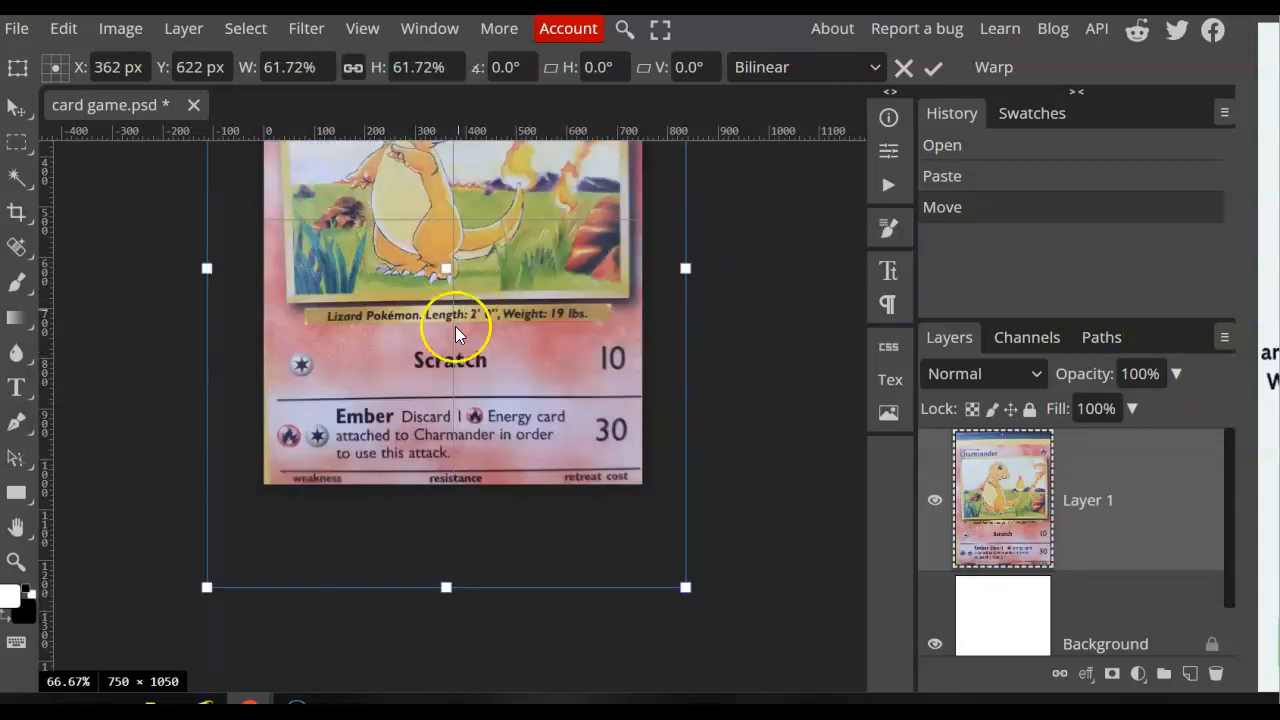
drag(206, 587, 272, 436)
drag(436, 347, 397, 335)
scroll(810, 402, up, 2)
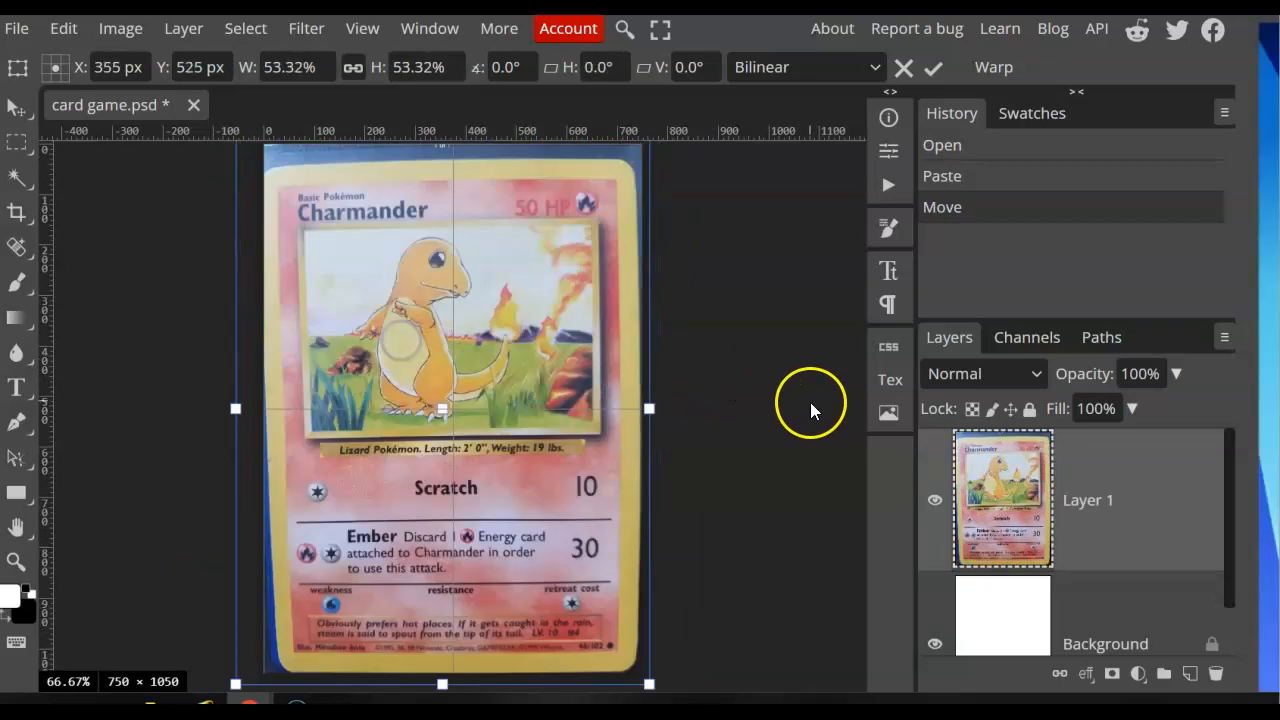
scroll(810, 400, up, 2)
drag(546, 330, 542, 327)
scroll(795, 338, down, 2)
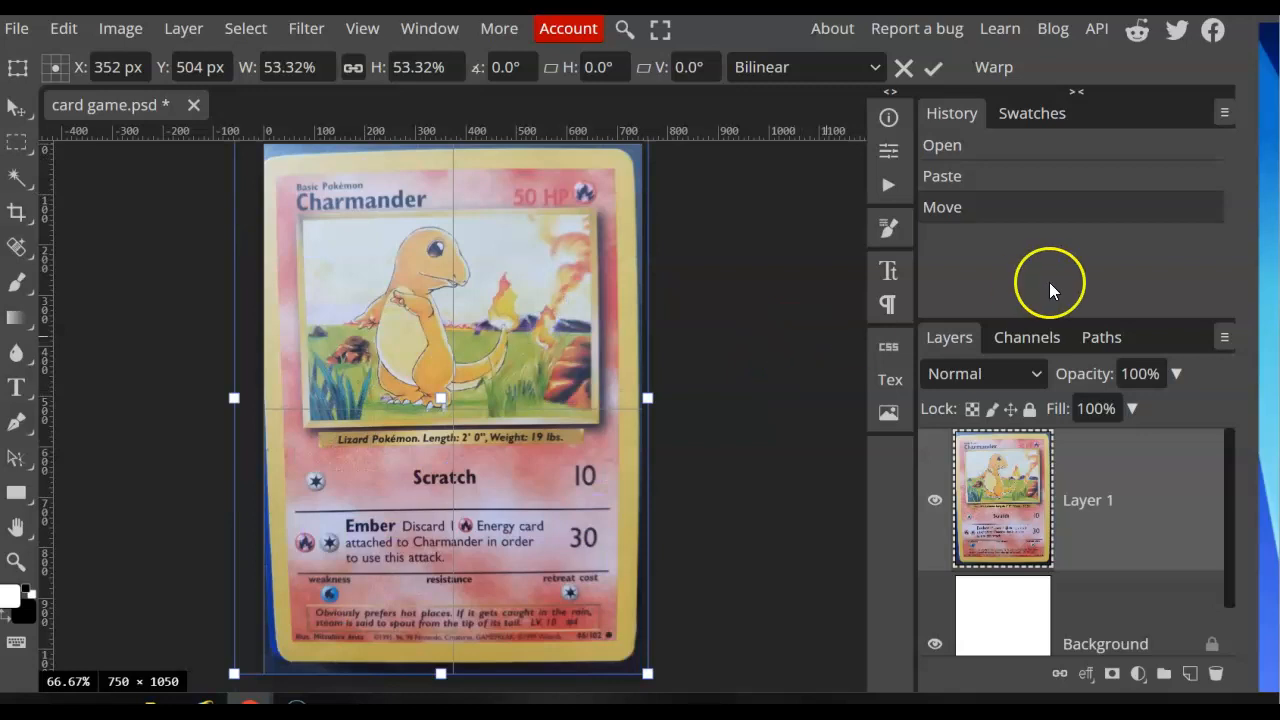
click(930, 70)
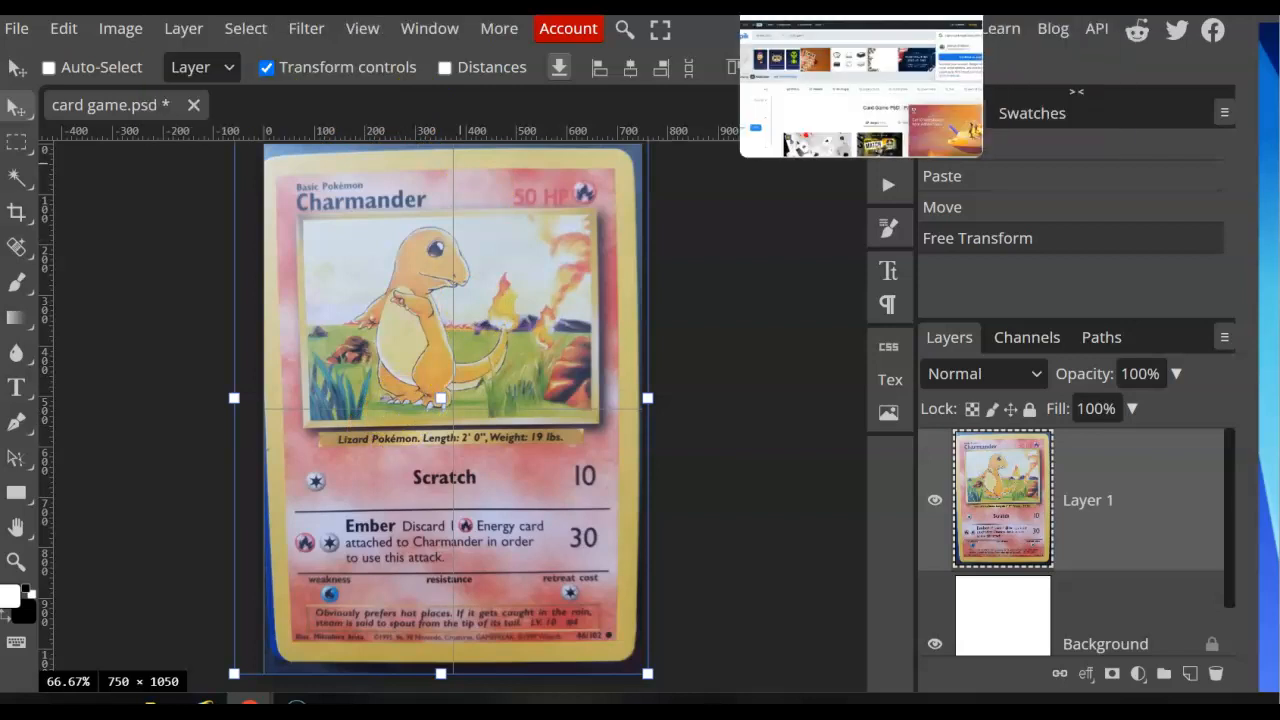
- Switch to the class assignment page and review the annotated example card and grading criteria
click(225, 6)
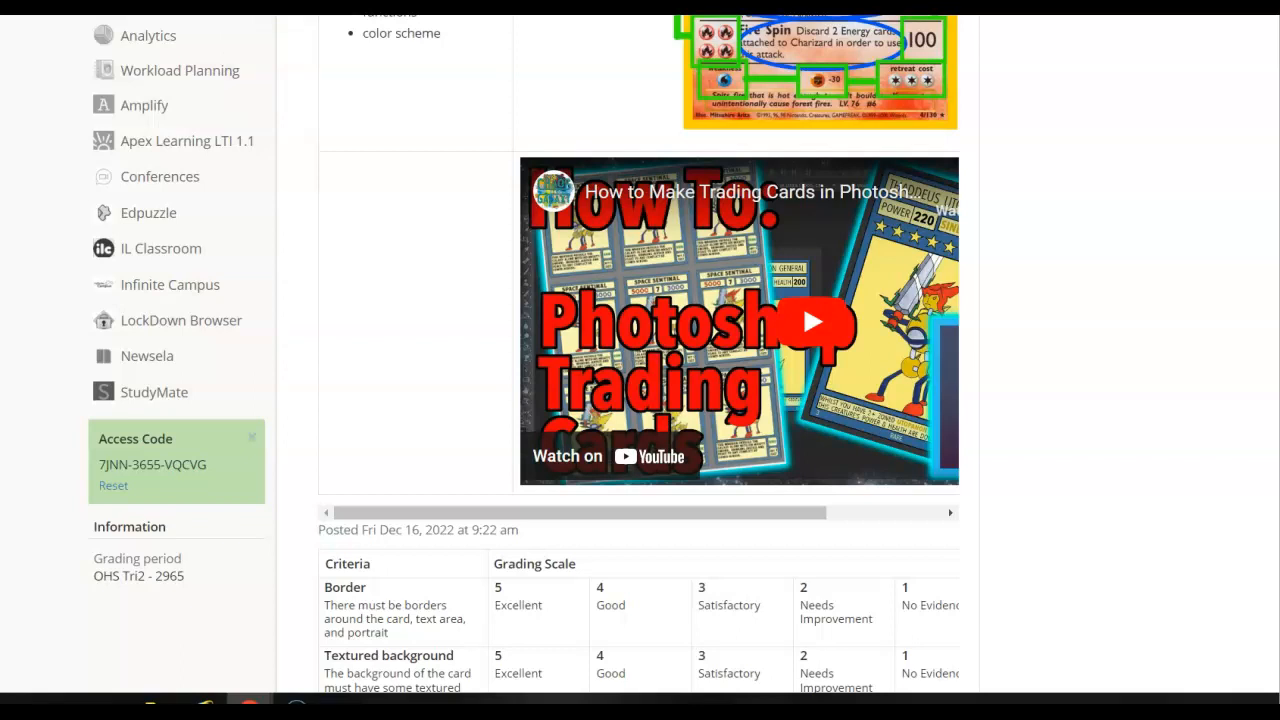
scroll(1109, 371, up, 6)
scroll(943, 394, down, 2)
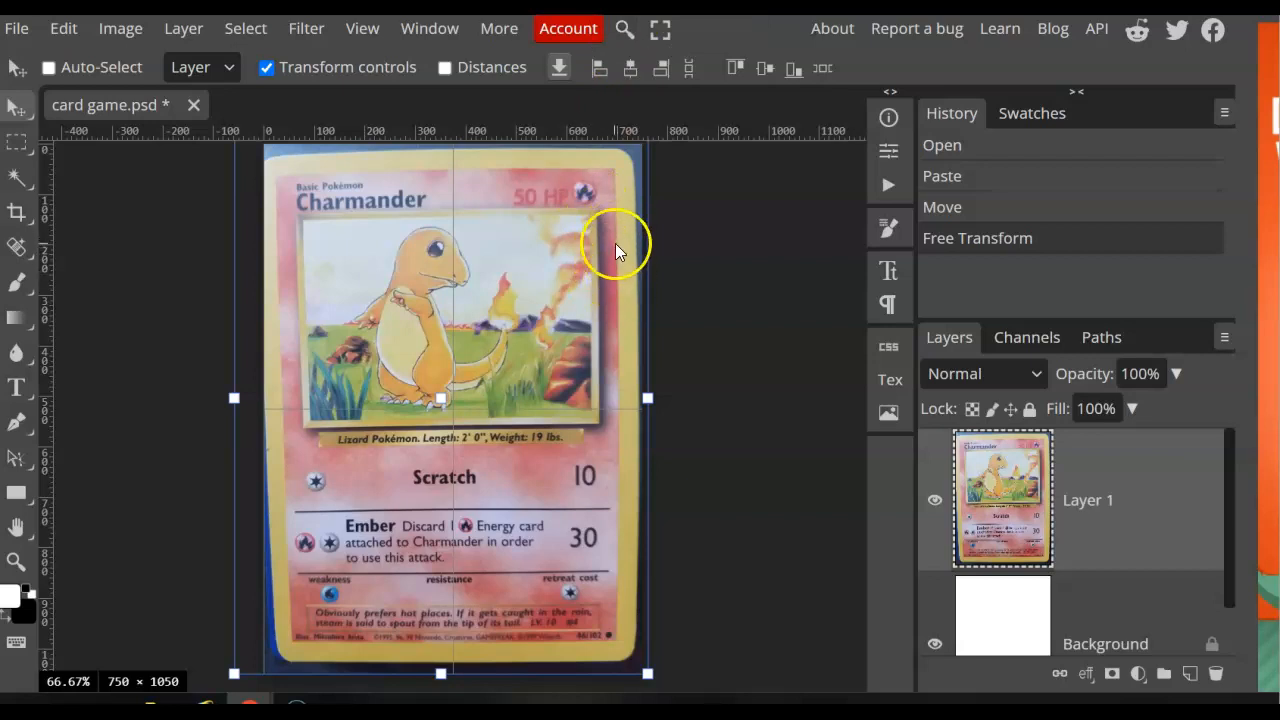
- Add a new empty layer above the card photo
click(1189, 673)
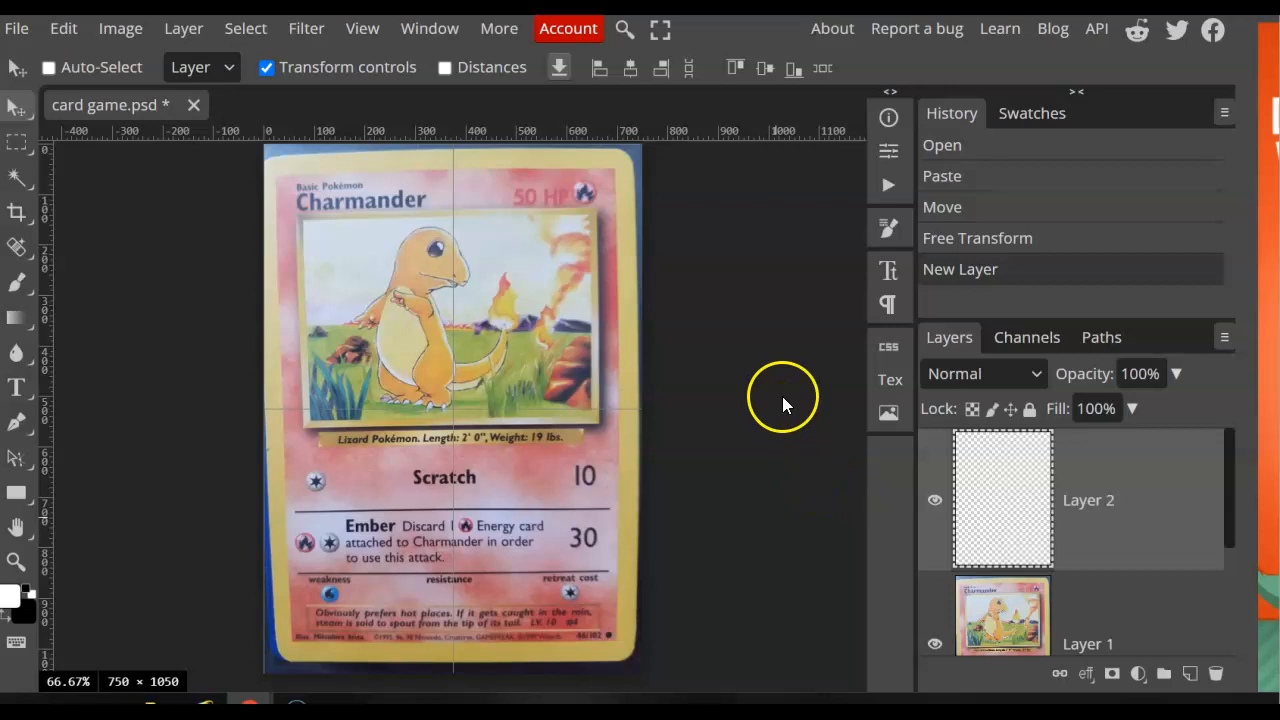
- Try the Add Noise filter on the empty layer above the card photo
click(116, 28)
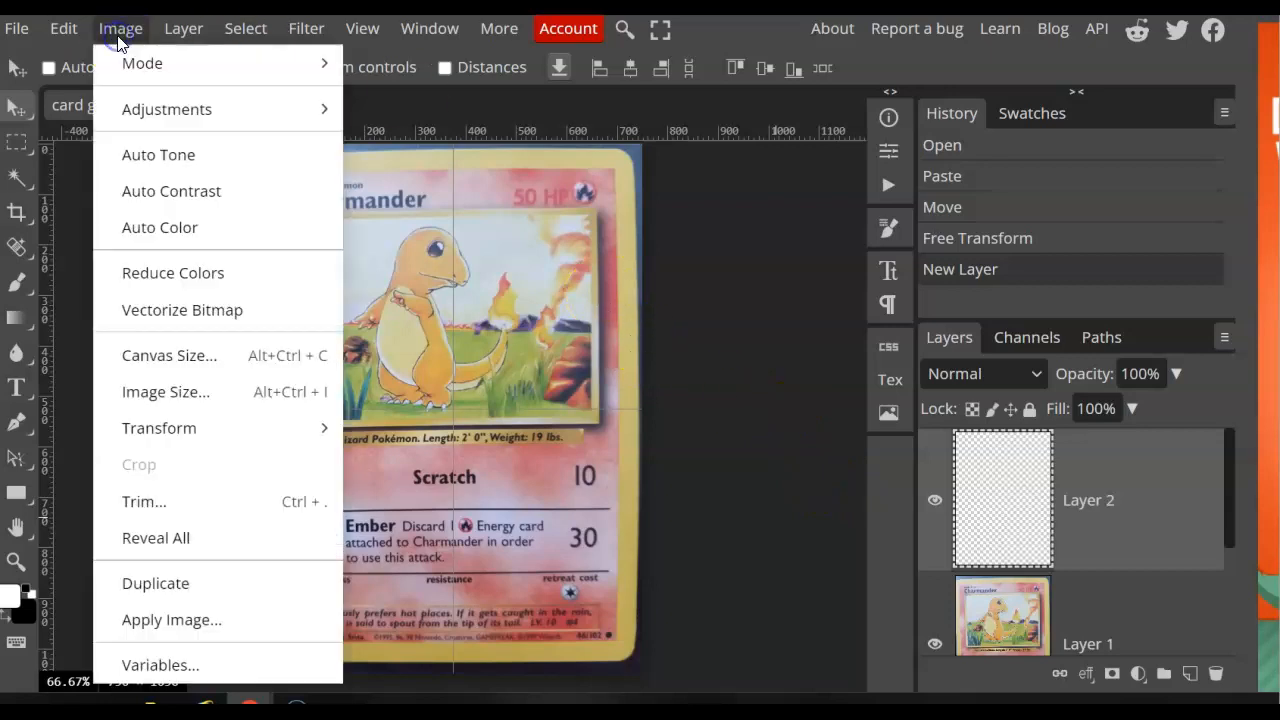
click(305, 30)
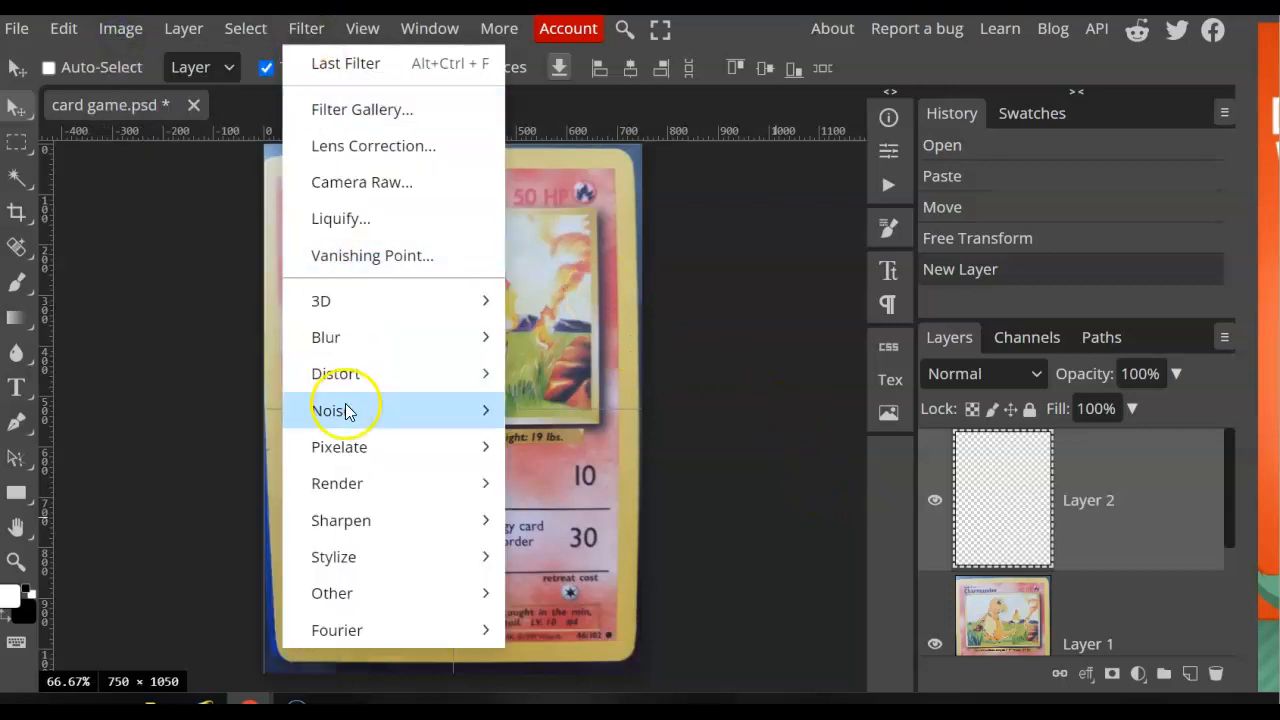
mouse_move(334, 409)
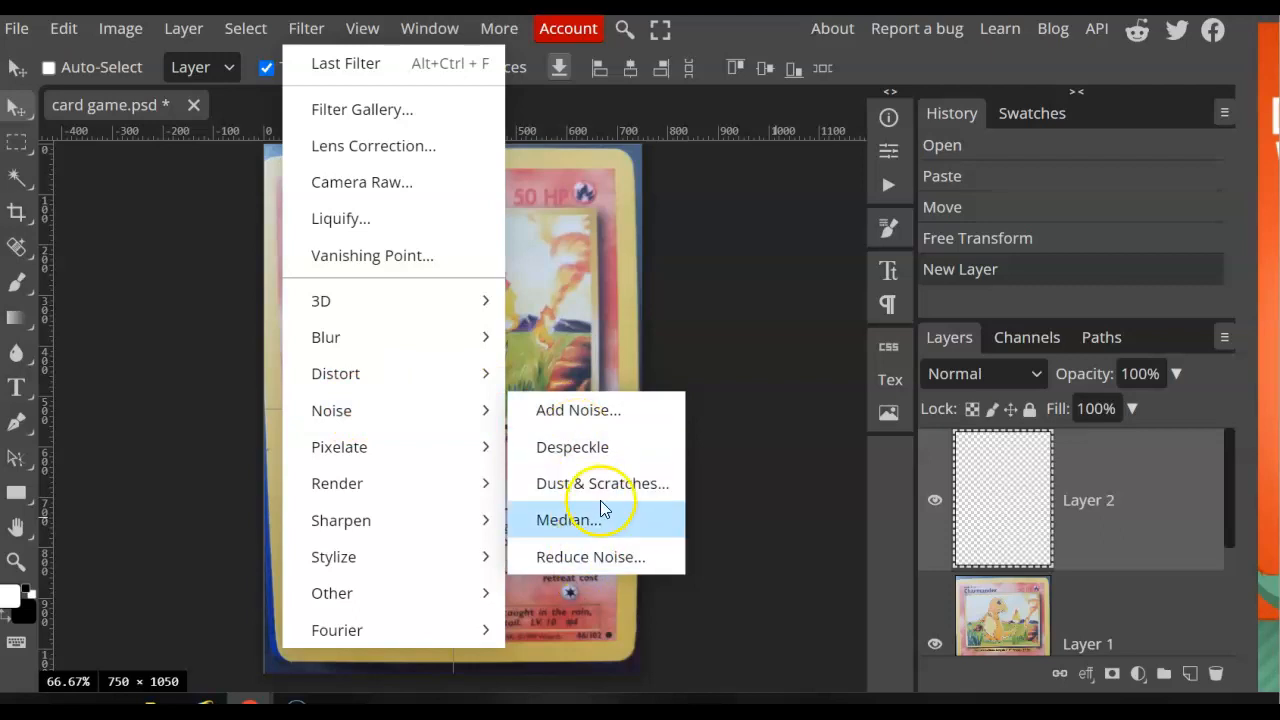
click(592, 408)
drag(231, 289, 321, 289)
click(633, 262)
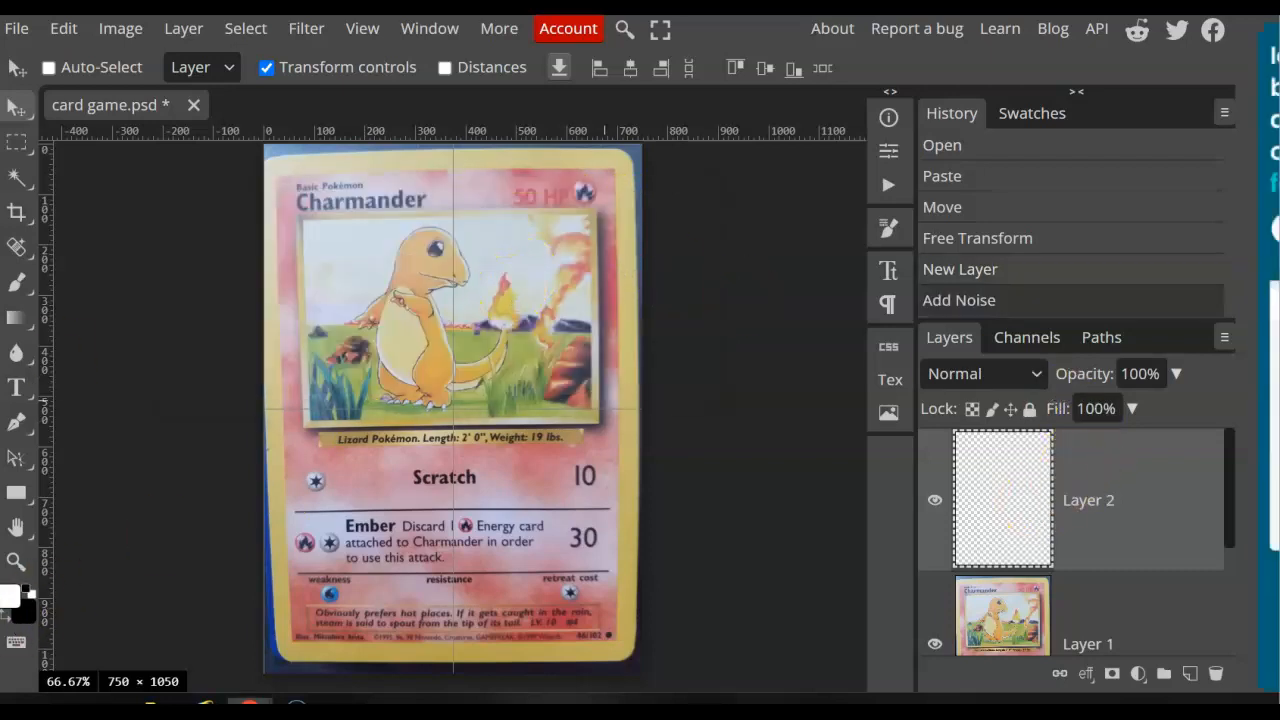
- Fill the empty layer with a black-and-white texture using the Clouds render filter
click(306, 29)
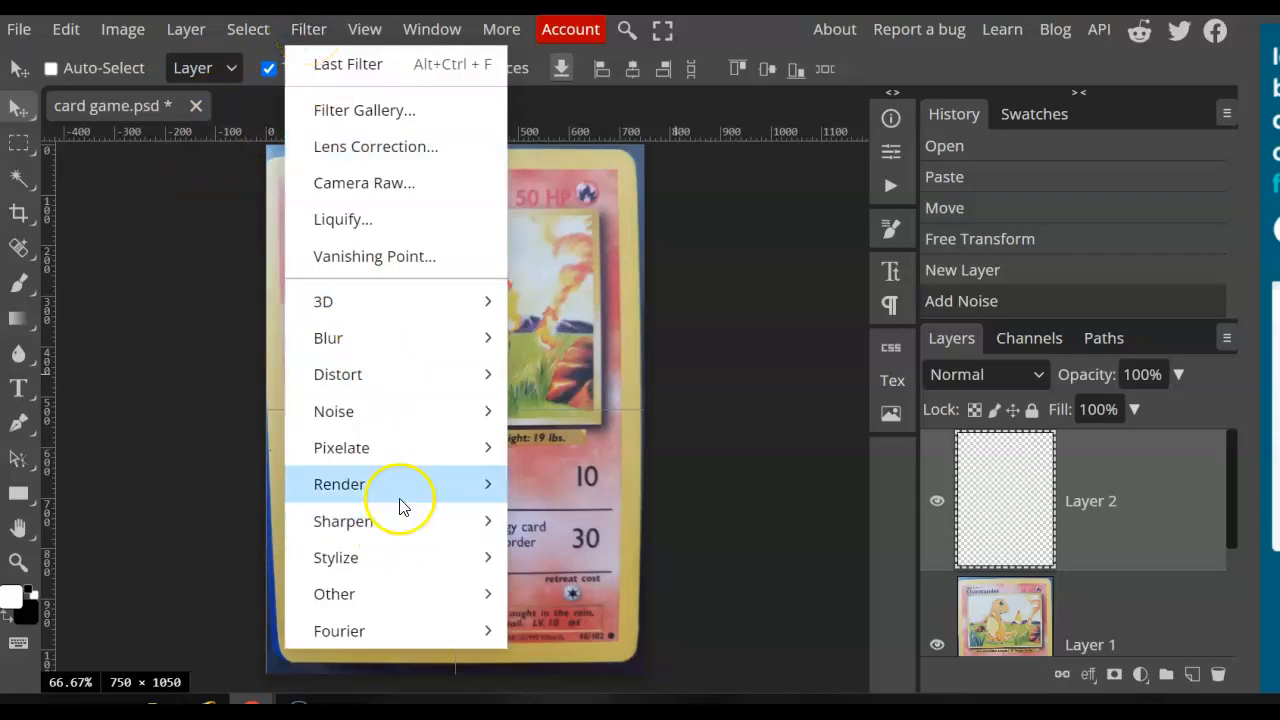
mouse_move(403, 506)
click(578, 529)
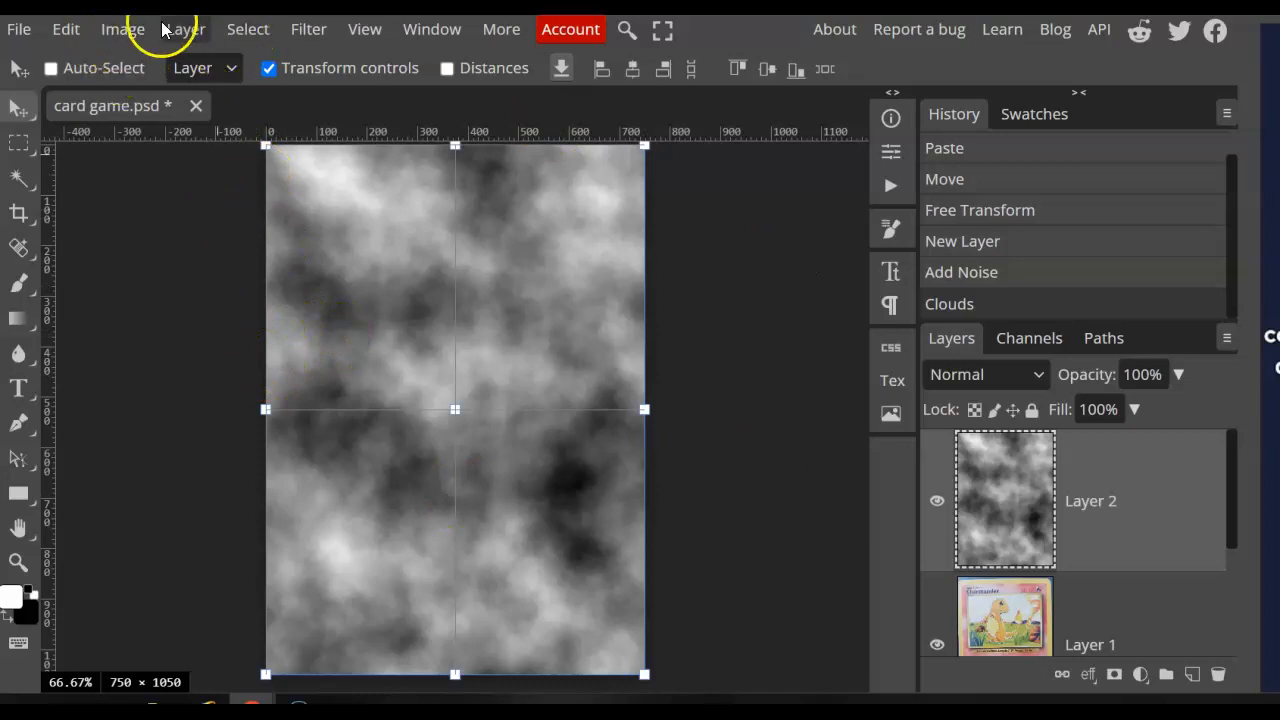
- Tint the cloud layer red with a Curves adjustment, raising the Red channel from input 99 to output 183
click(123, 30)
click(162, 122)
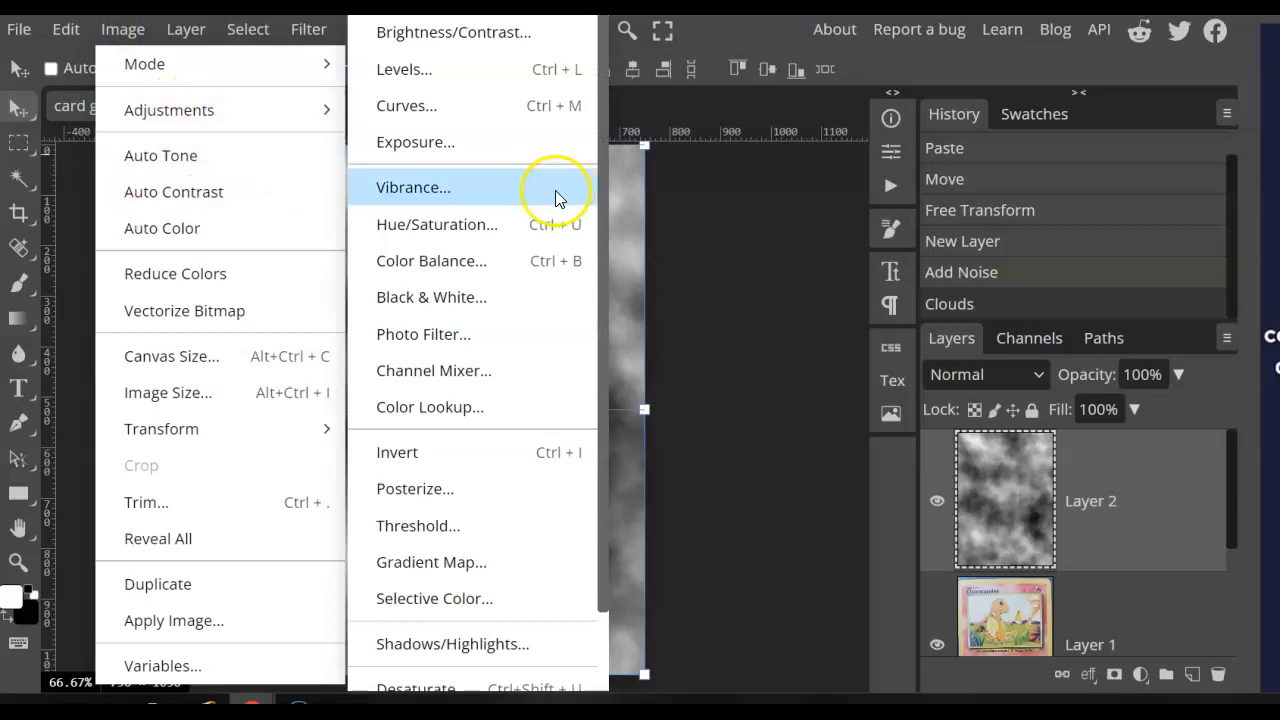
click(476, 120)
drag(457, 206, 956, 143)
click(811, 226)
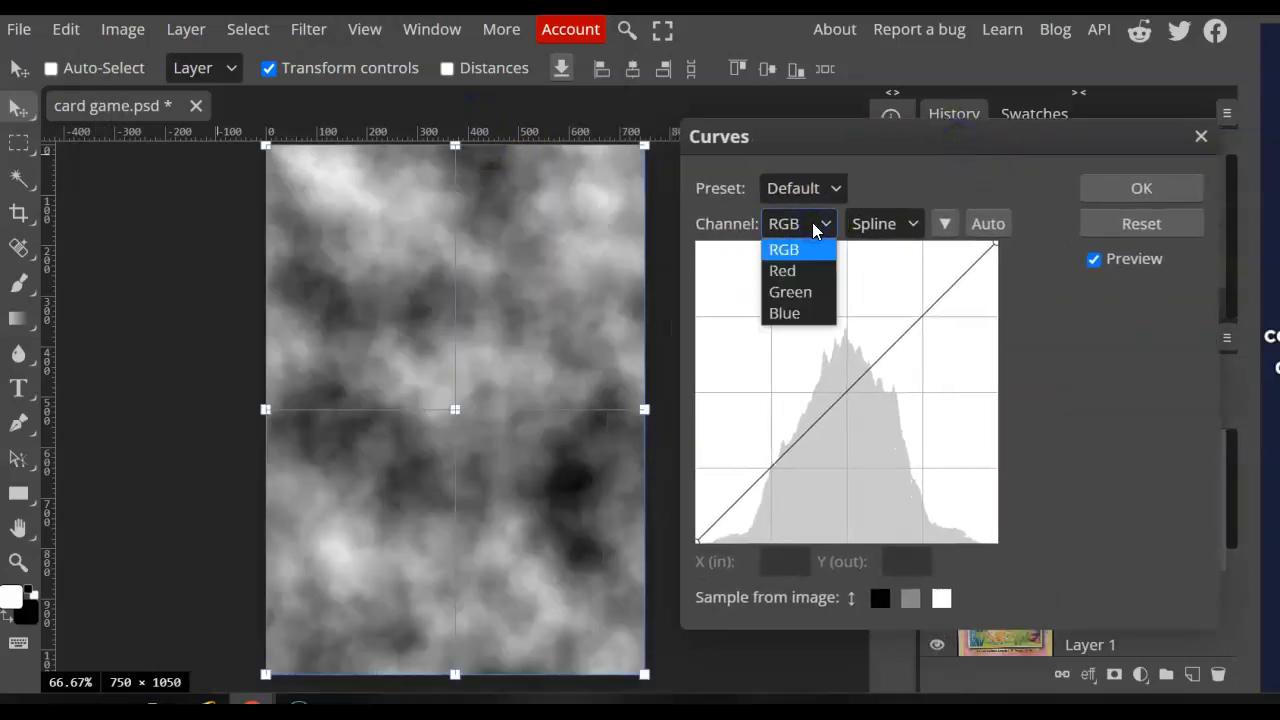
click(815, 276)
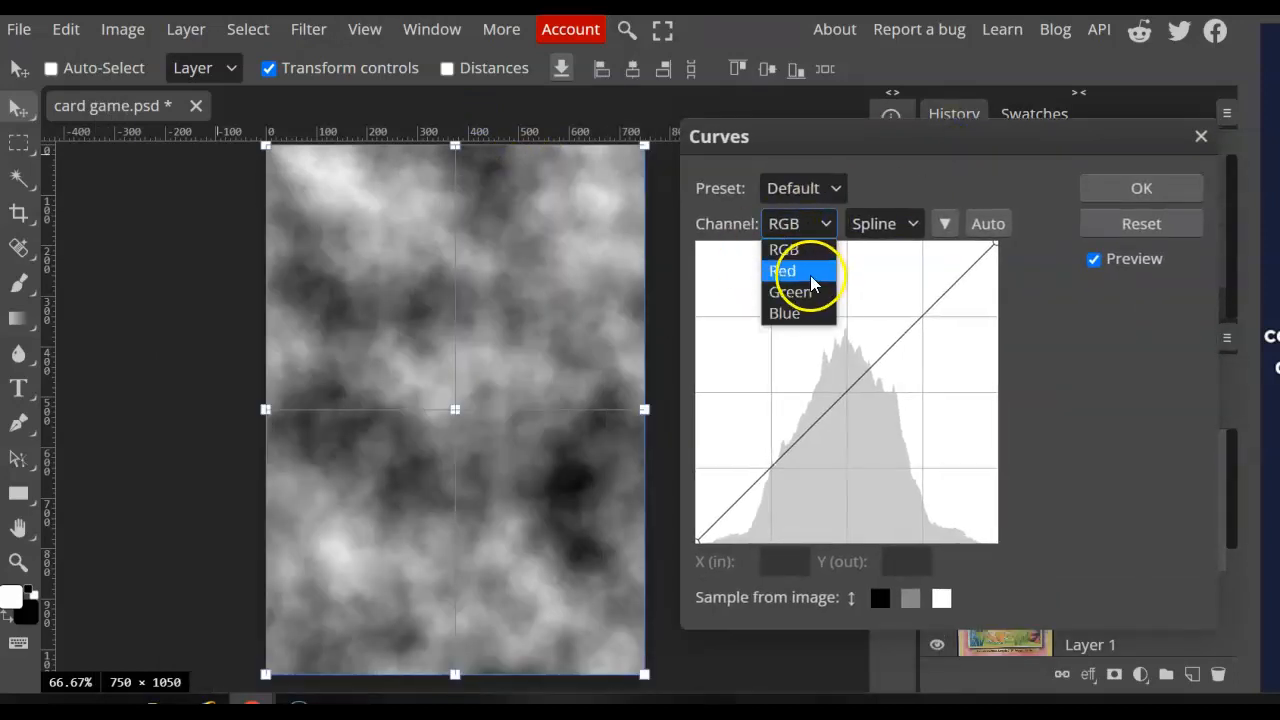
drag(836, 401, 813, 333)
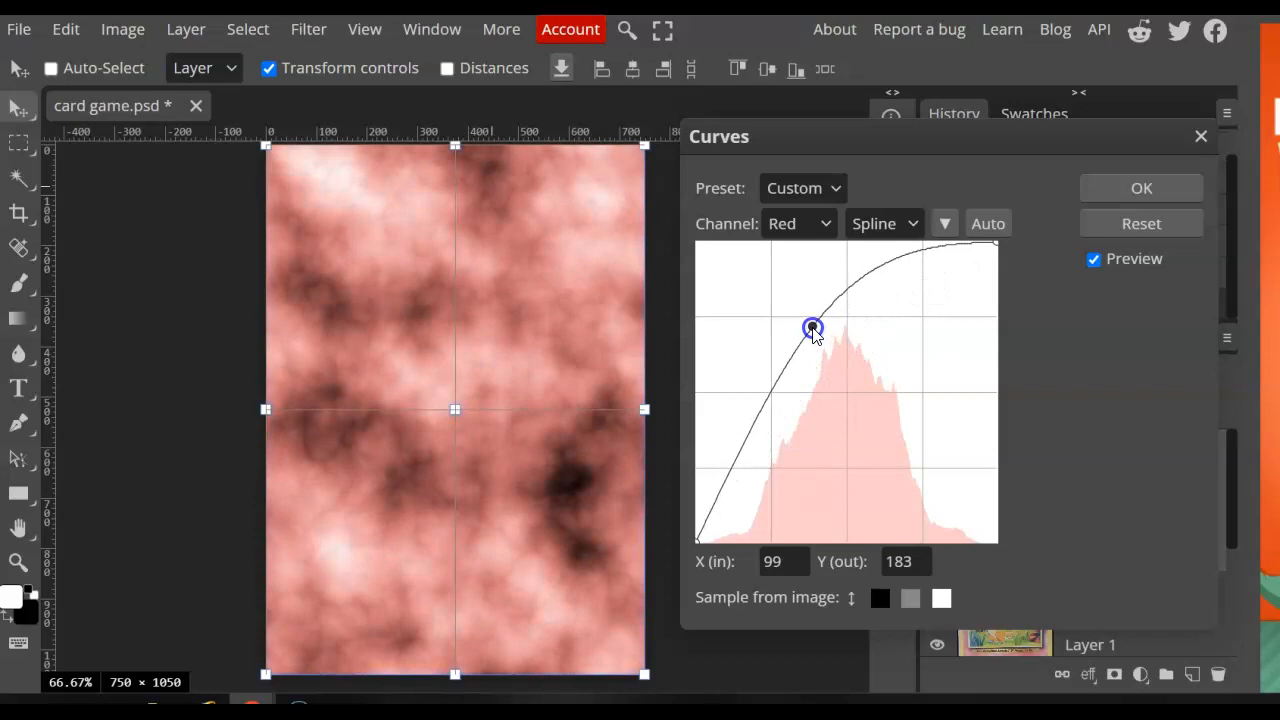
click(1125, 182)
- Toggle the cloud layer's visibility to compare its texture with the reference card underneath, leaving the layer shown
click(939, 504)
click(940, 505)
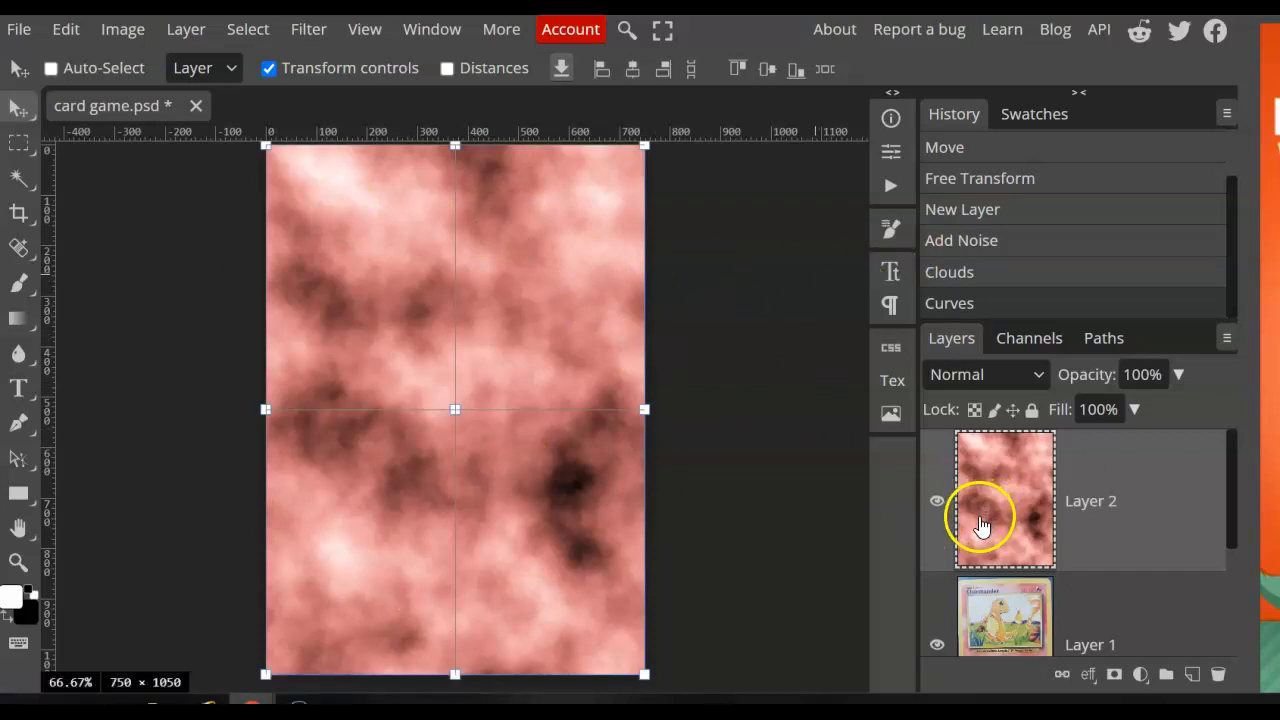
click(938, 503)
click(939, 505)
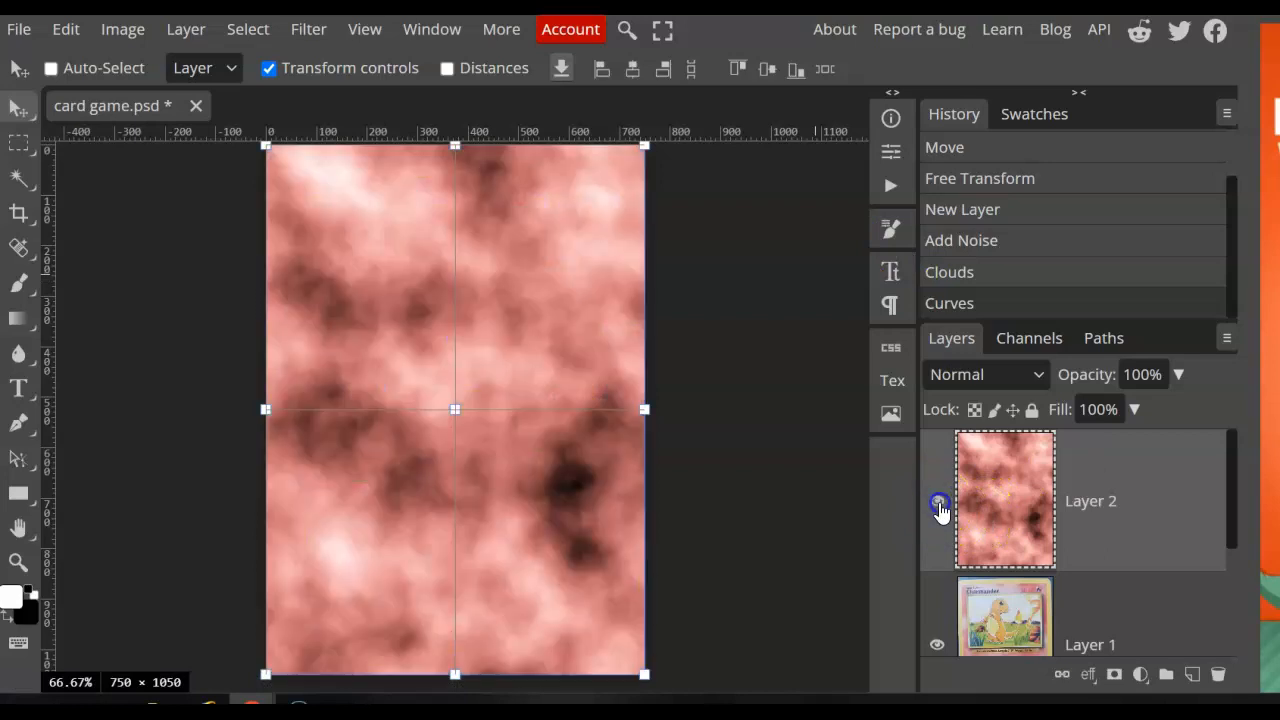
click(938, 503)
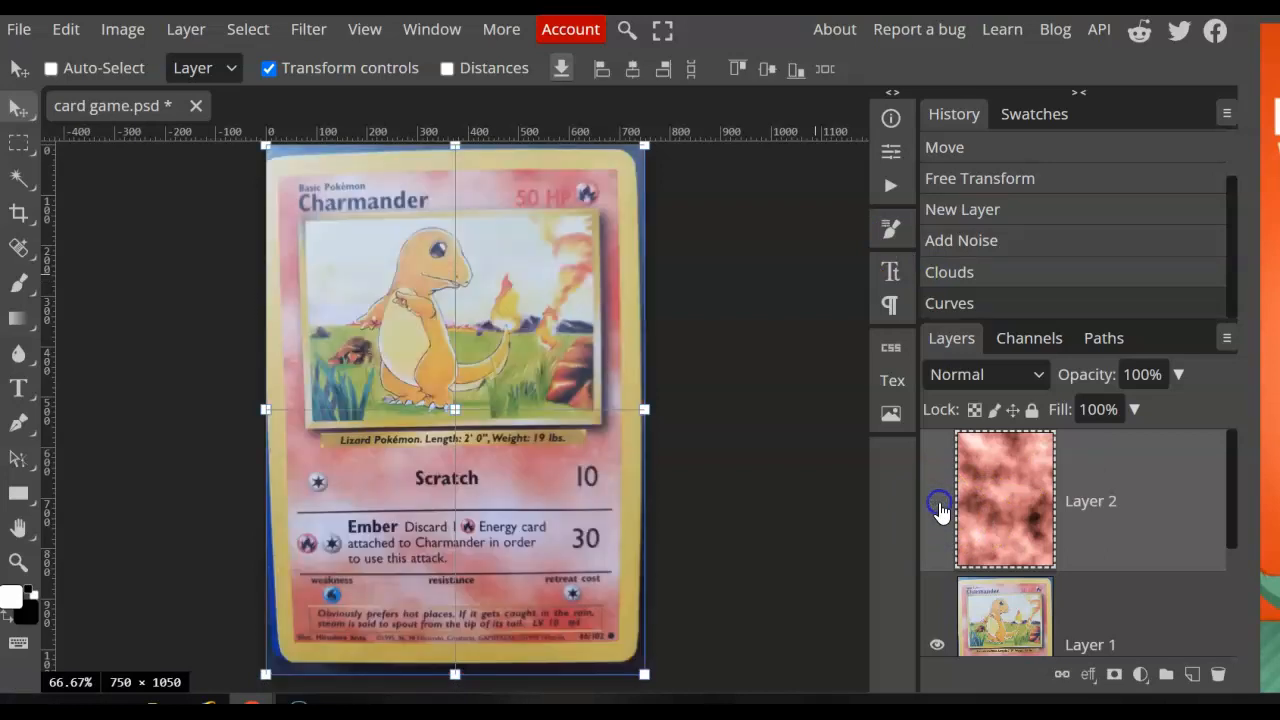
click(939, 505)
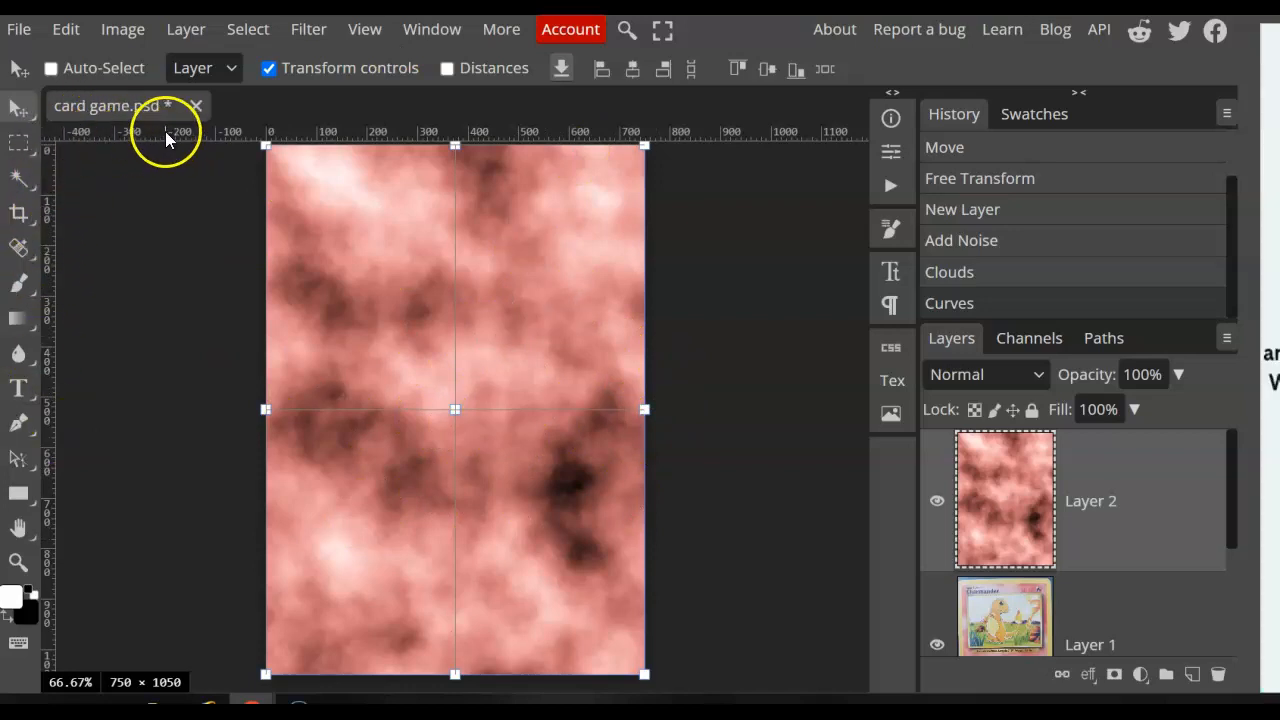
- Place a vertical guide about 41 px from the canvas's left edge and a horizontal guide near its top edge
drag(52, 249, 286, 270)
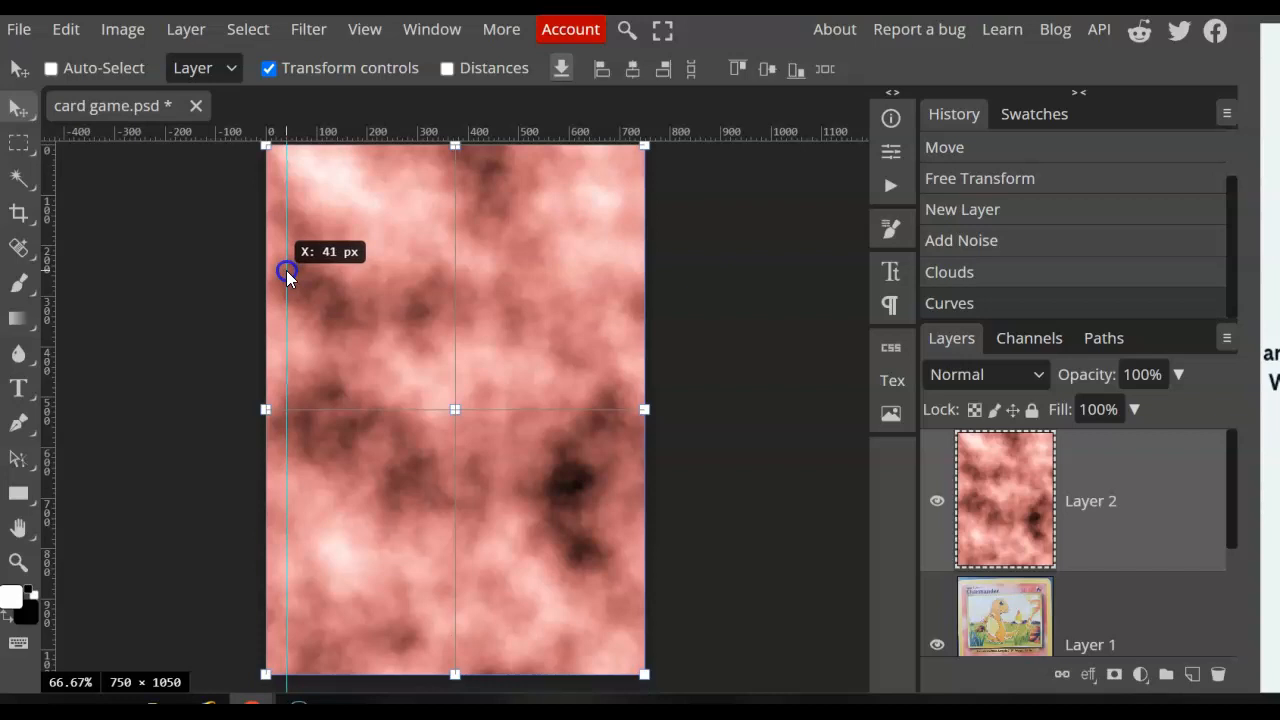
drag(286, 270, 286, 270)
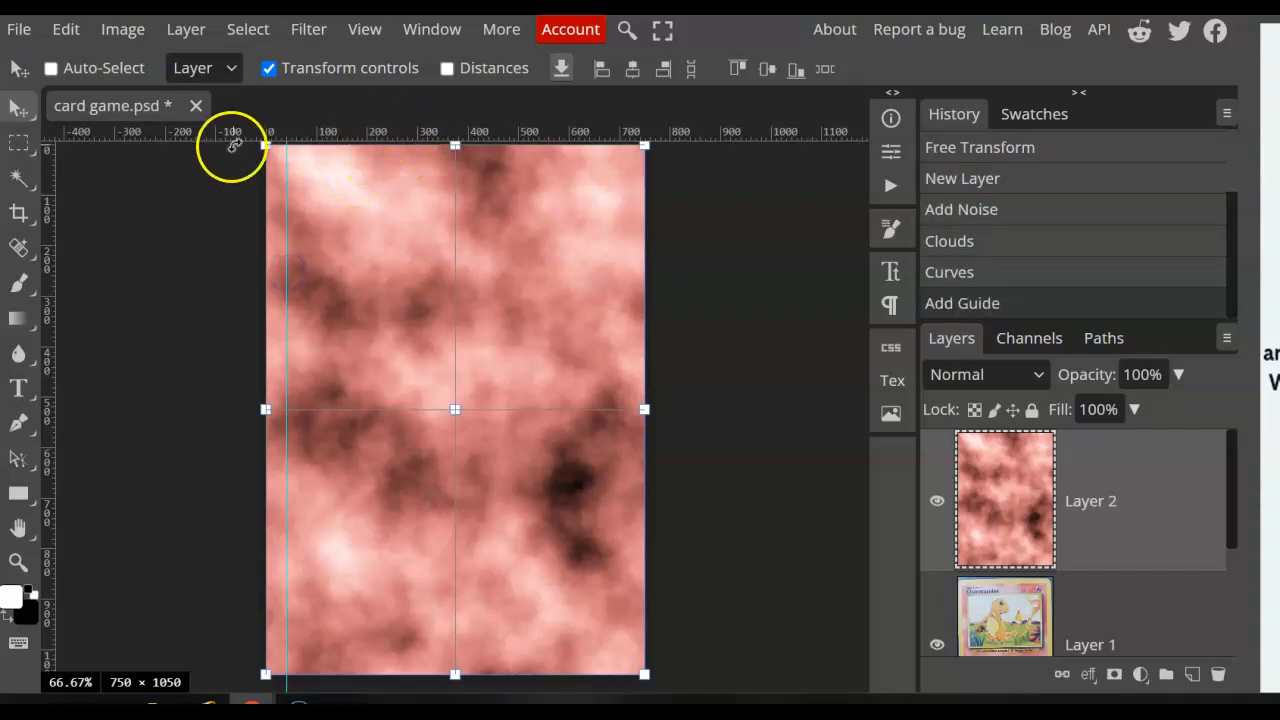
drag(214, 130, 223, 171)
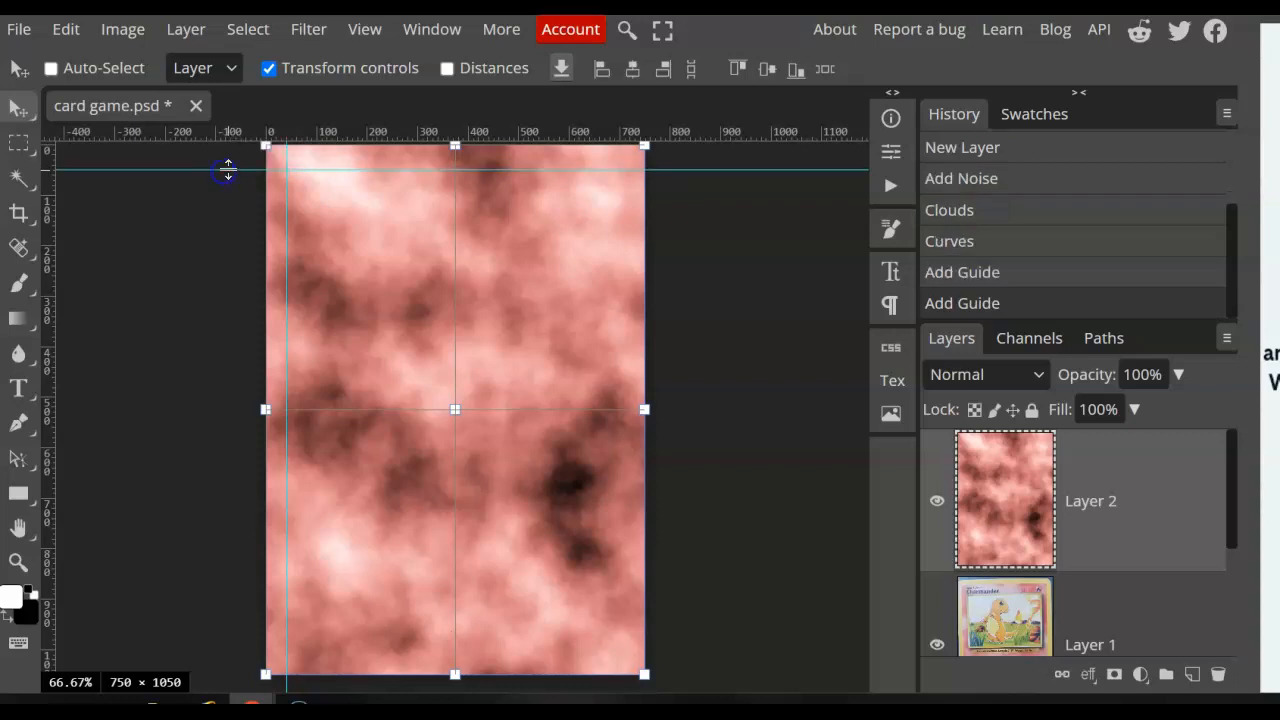
- Add guides for the card's right and bottom borders, then guides for the inner picture frame's left, right and lower edges
drag(59, 217, 624, 262)
drag(580, 134, 585, 650)
drag(49, 329, 321, 387)
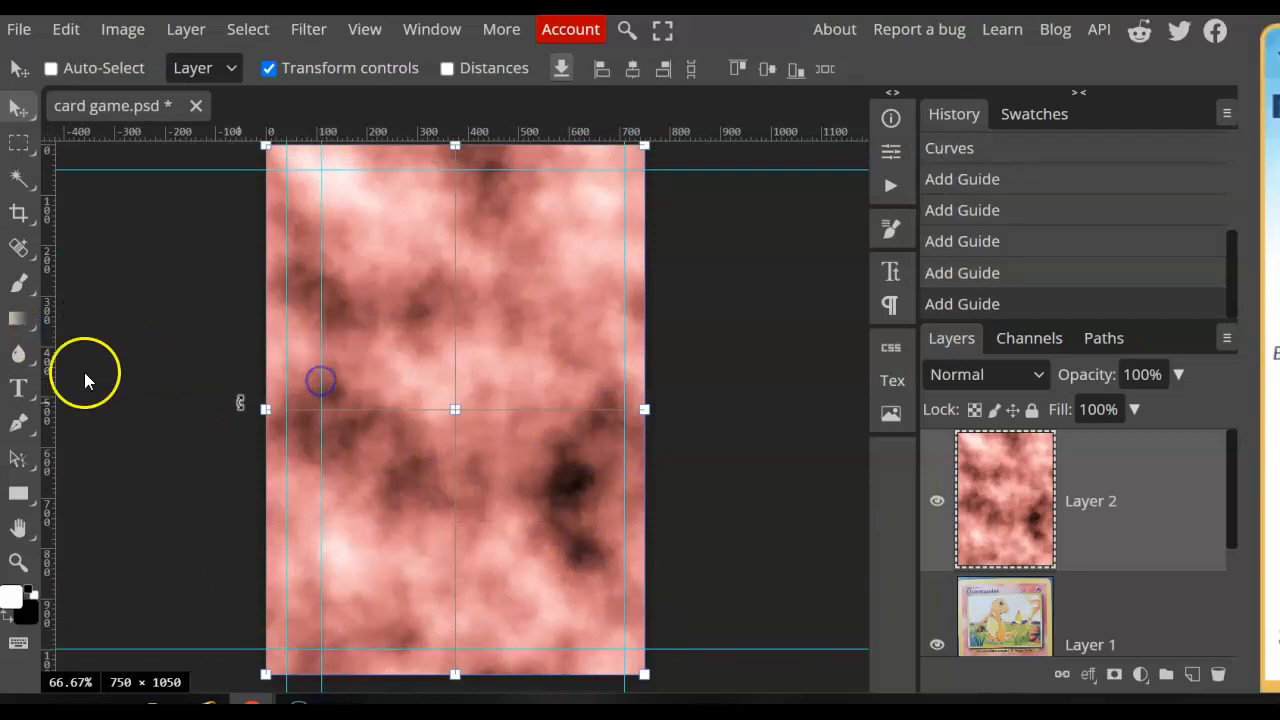
drag(48, 360, 593, 409)
drag(542, 129, 526, 409)
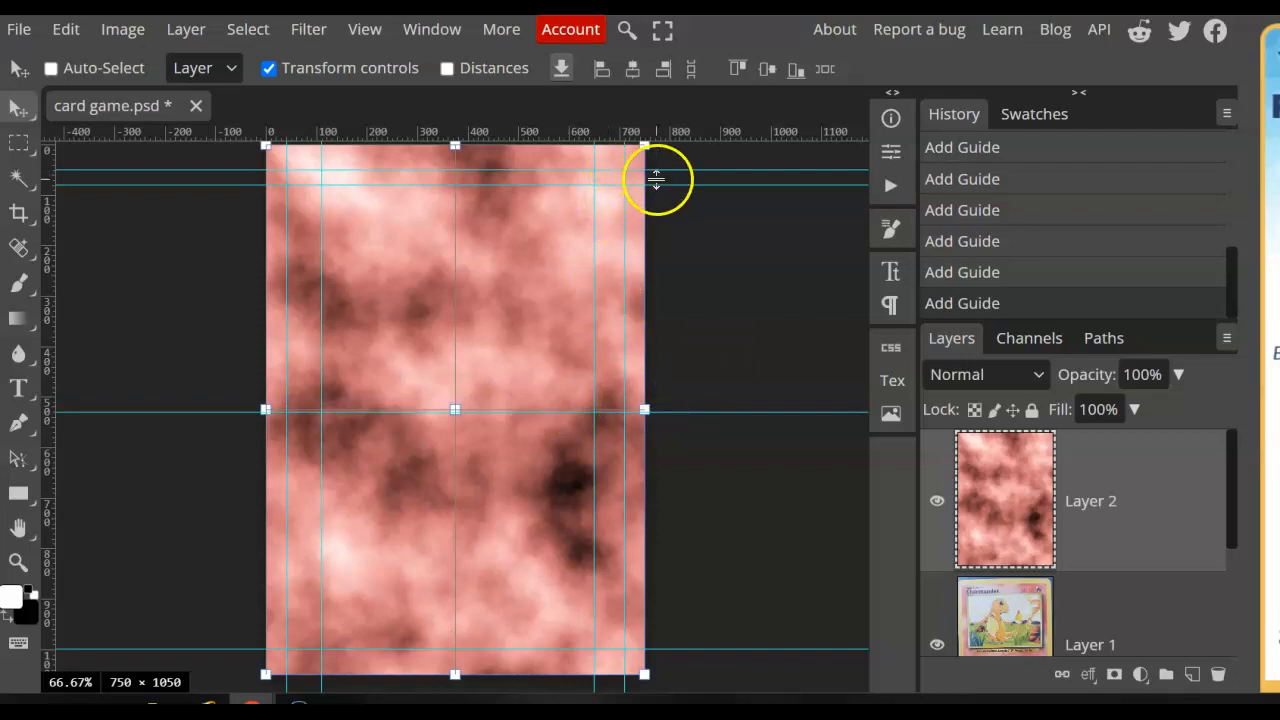
- Fine-tune the outer top guide and move the outer right guide to about 700 px, checking the guides against the reference card
drag(659, 173, 659, 170)
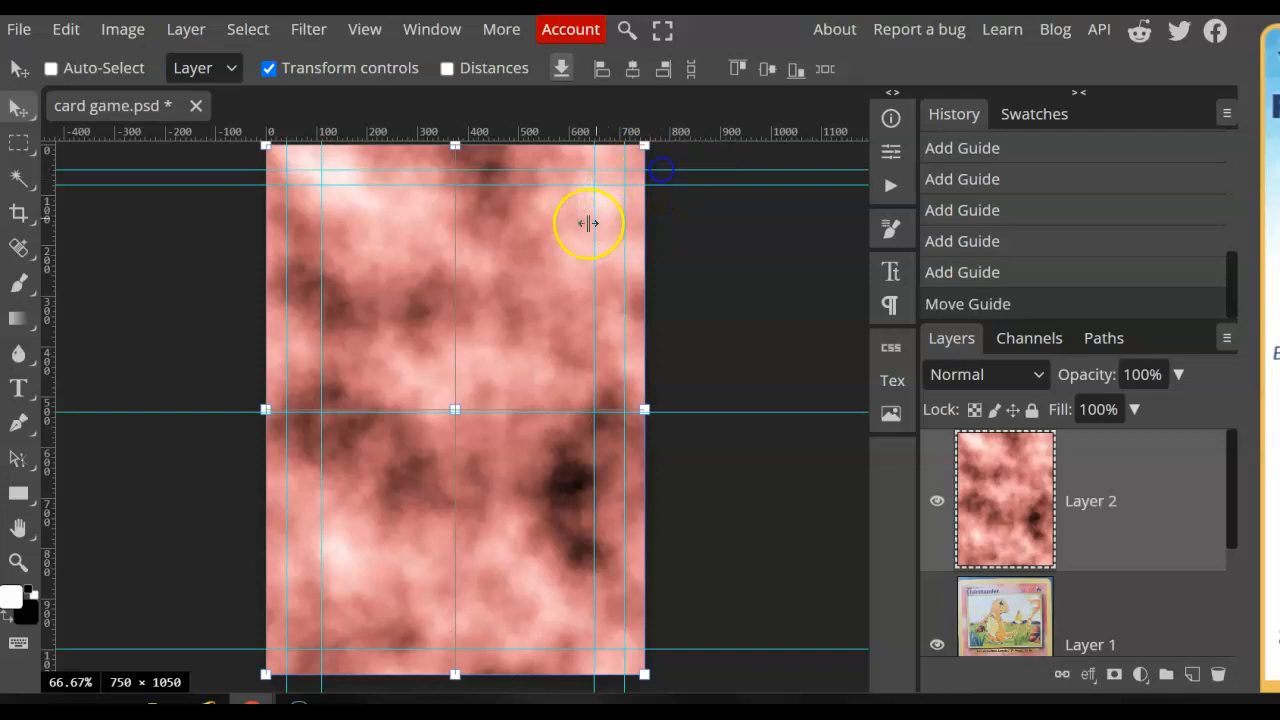
drag(622, 215, 620, 222)
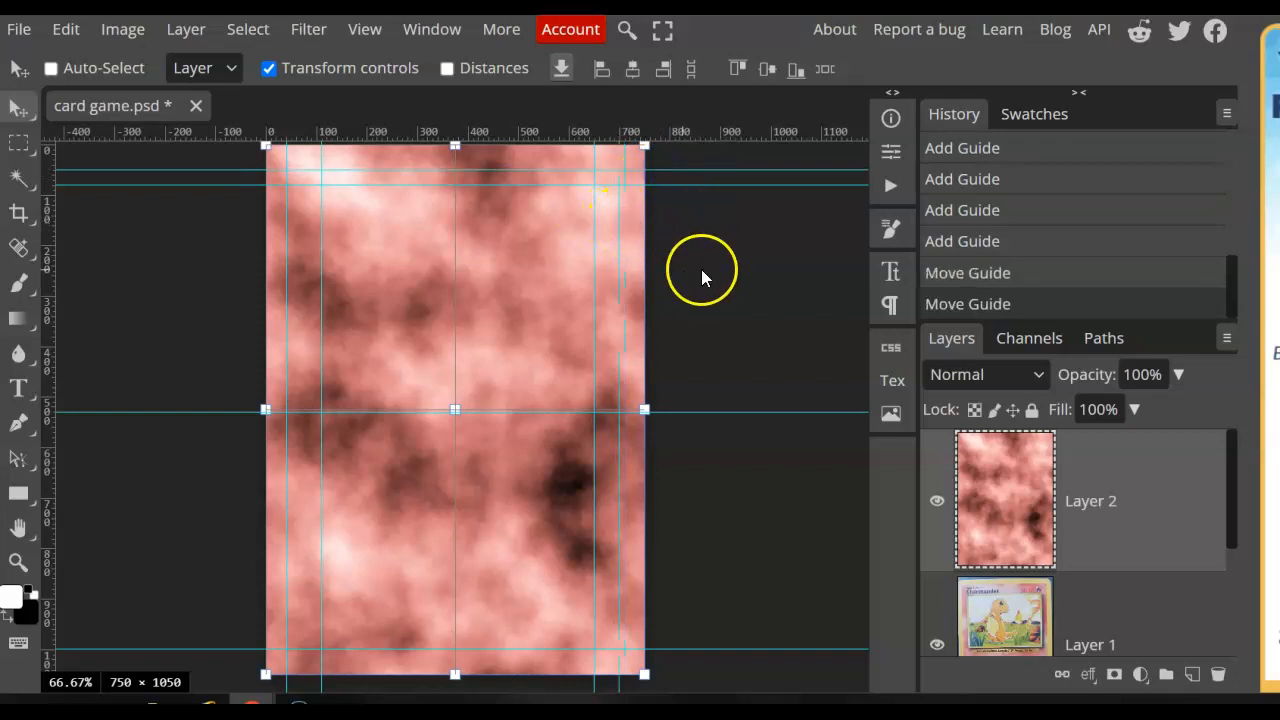
click(937, 503)
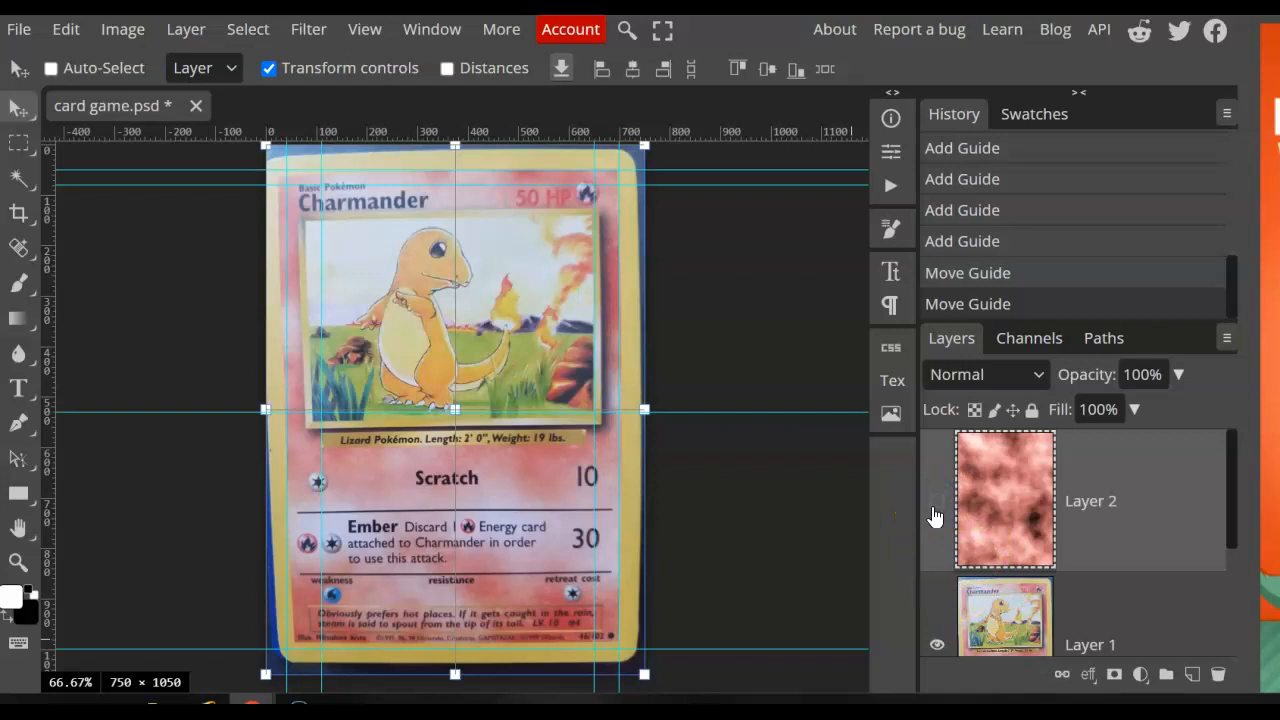
click(937, 503)
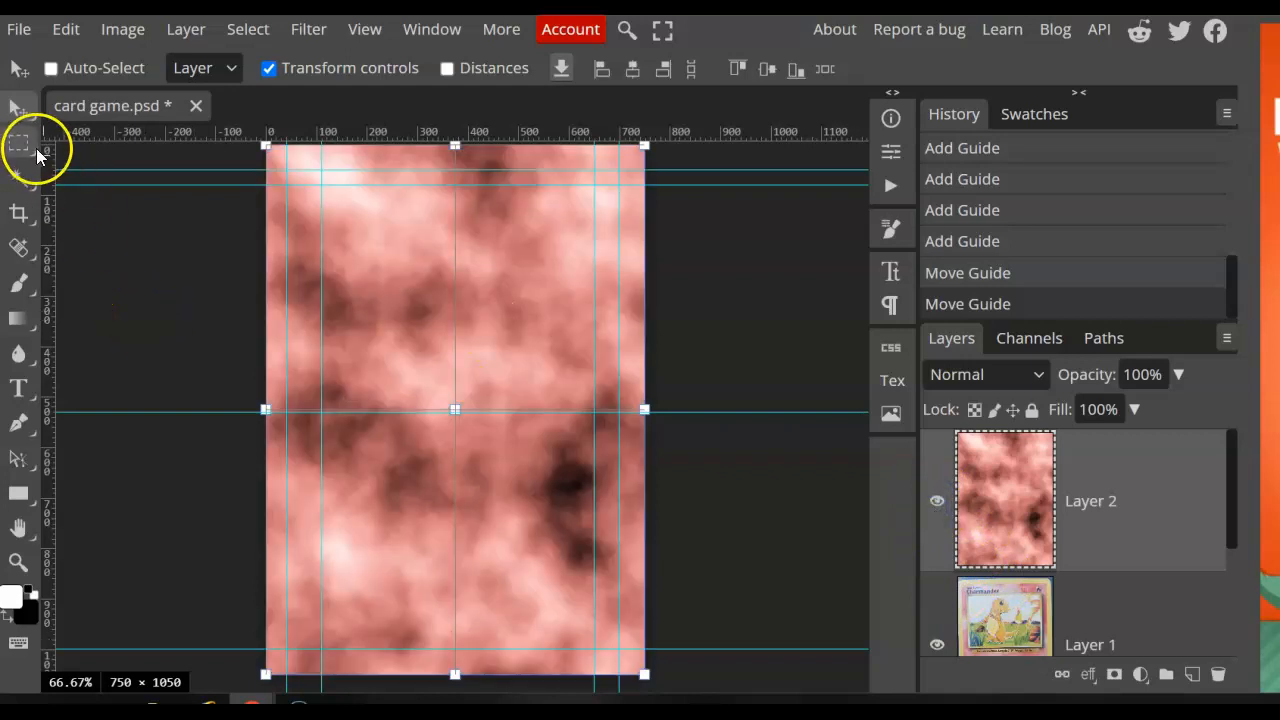
- Create a new layer above the cloud texture and select the entire canvas area with a rectangular selection
click(1192, 675)
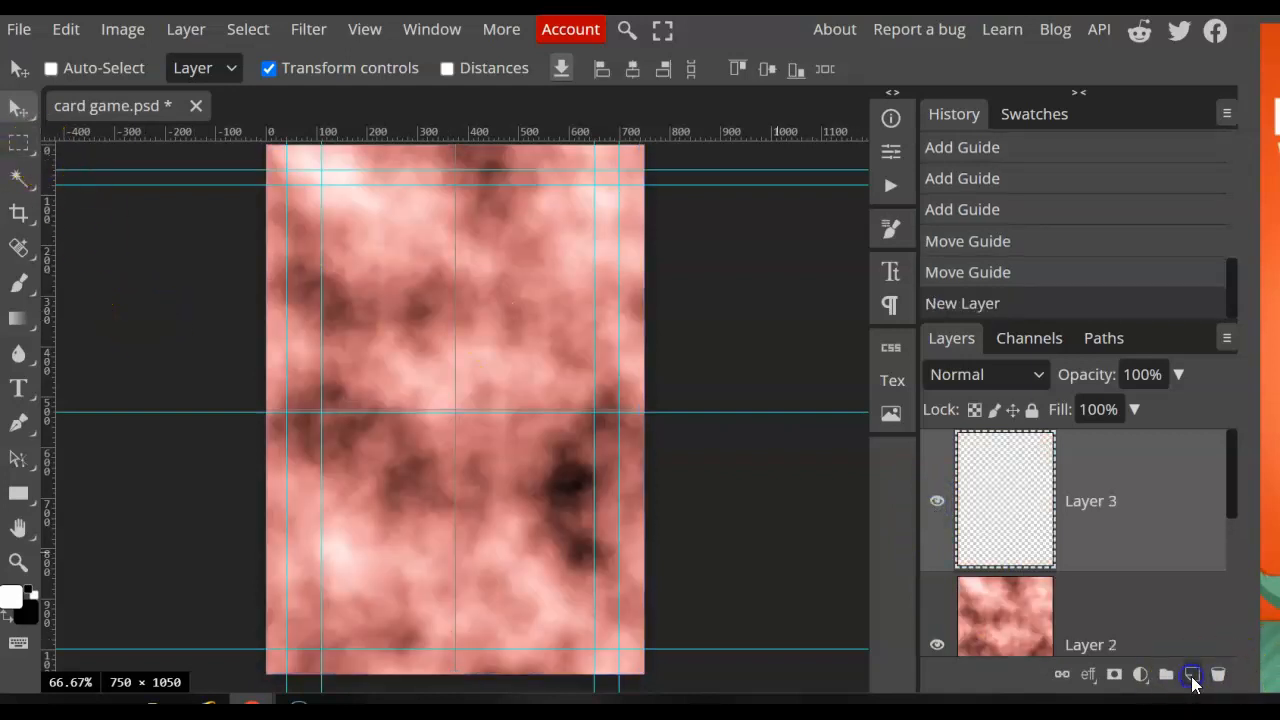
click(19, 143)
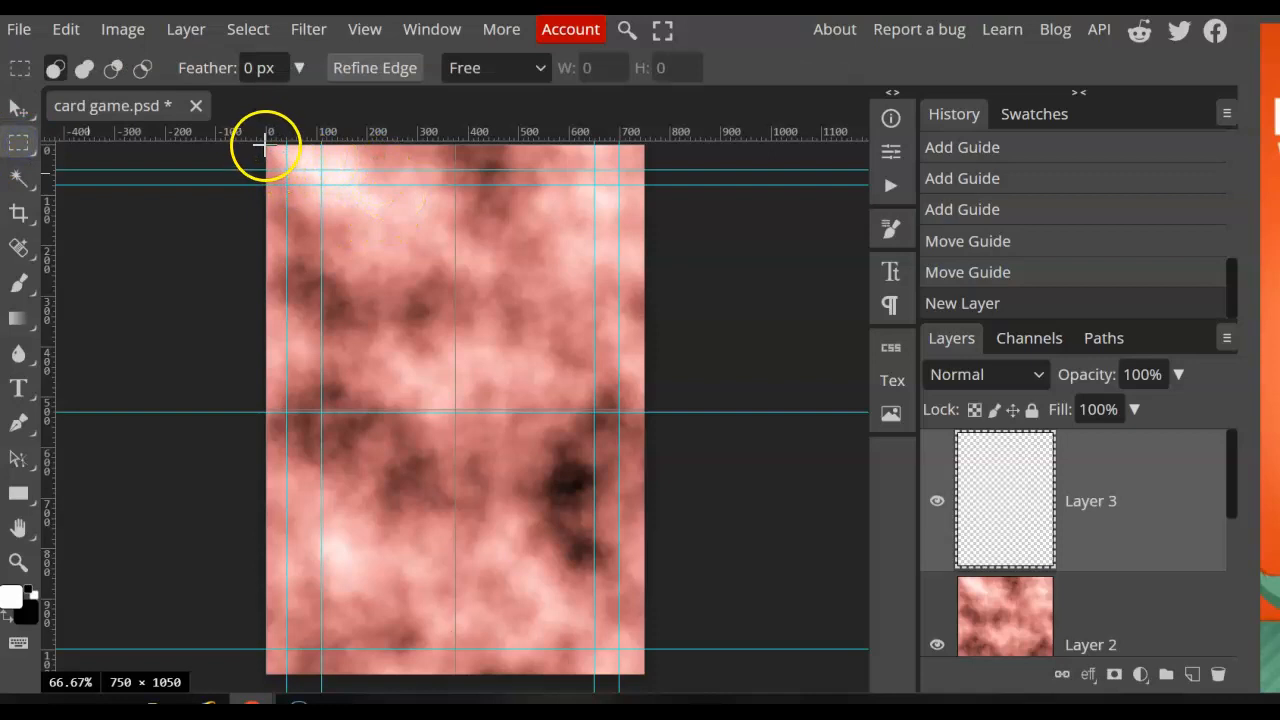
drag(264, 146, 645, 678)
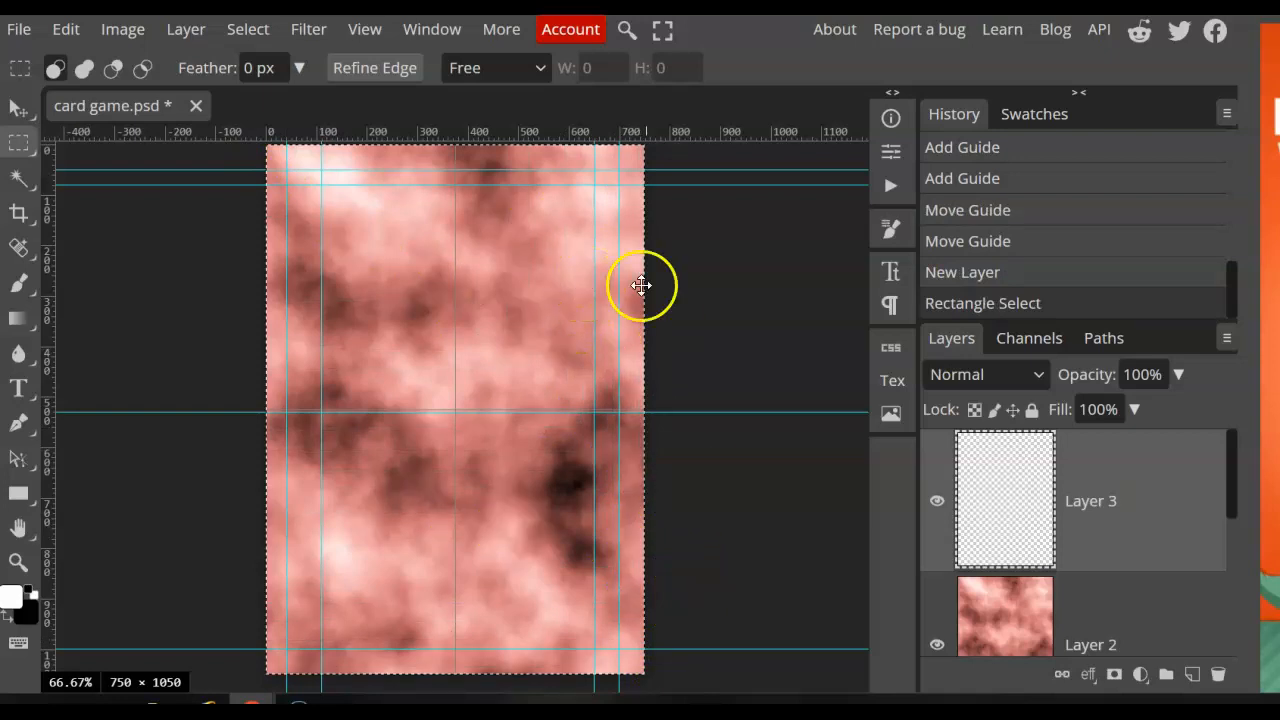
right_click(17, 145)
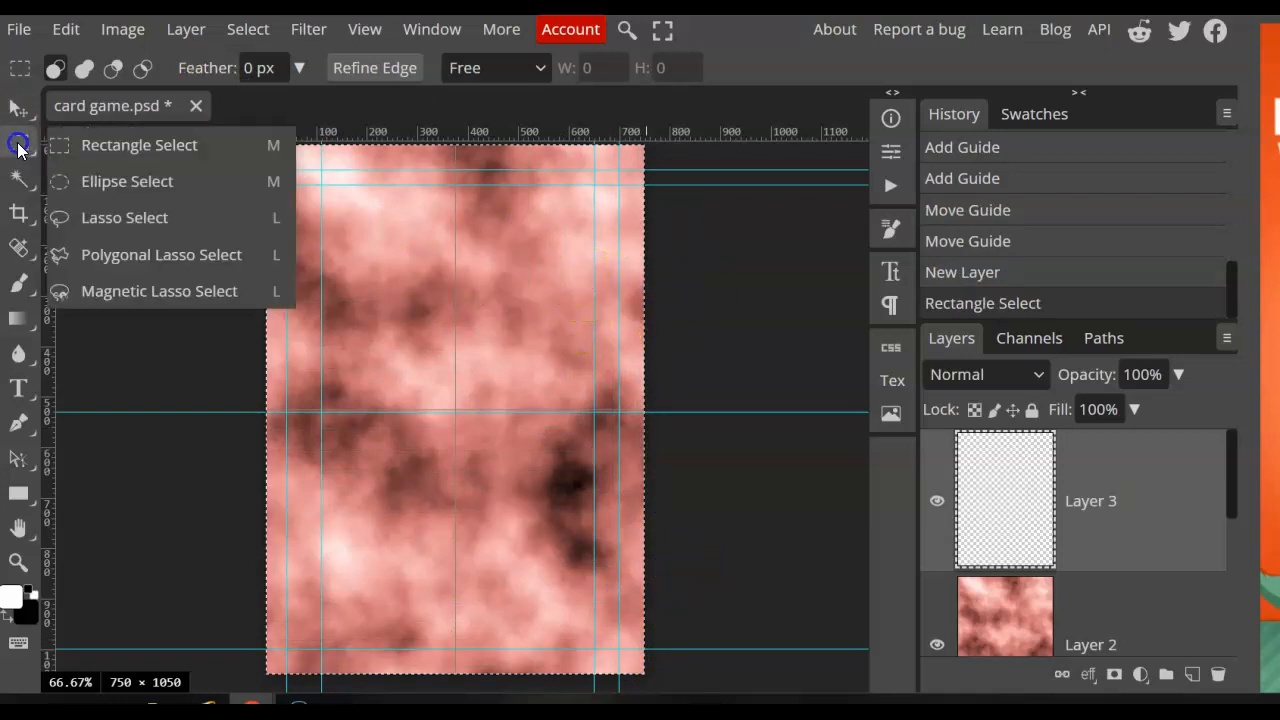
click(17, 148)
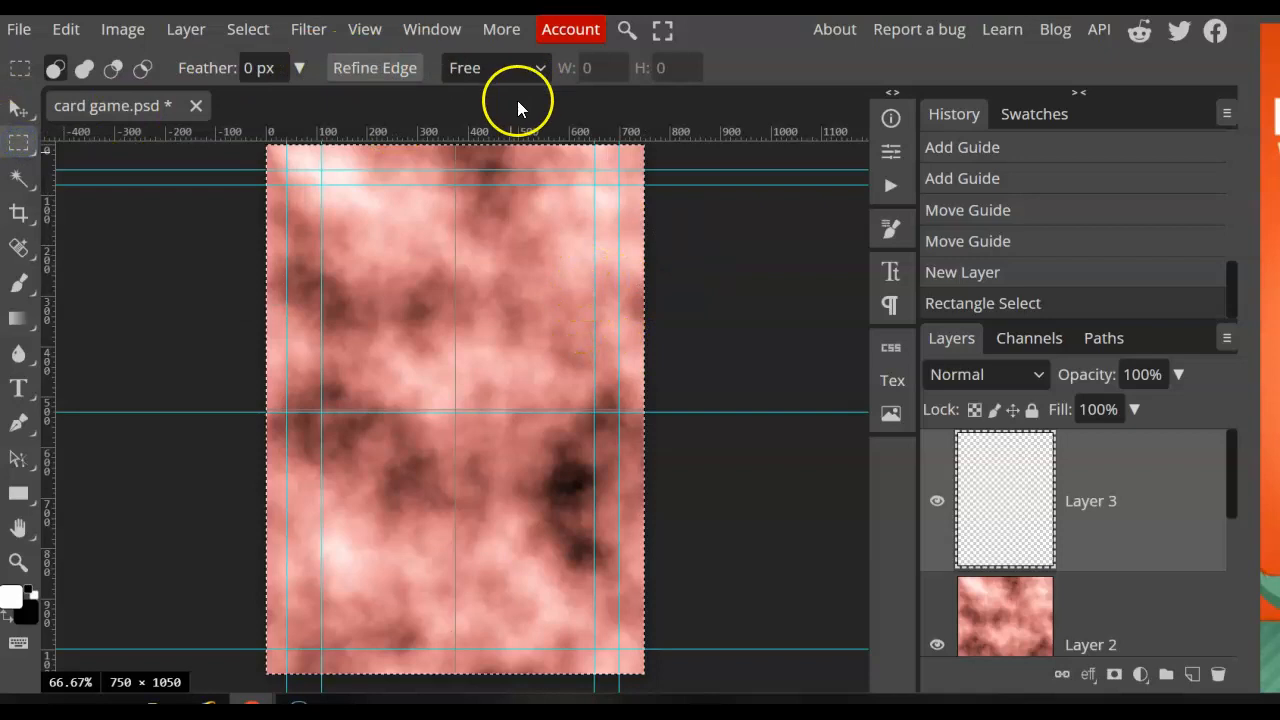
- Start a Stroke on the canvas-wide selection and set its color to yellow f2f90c
click(77, 32)
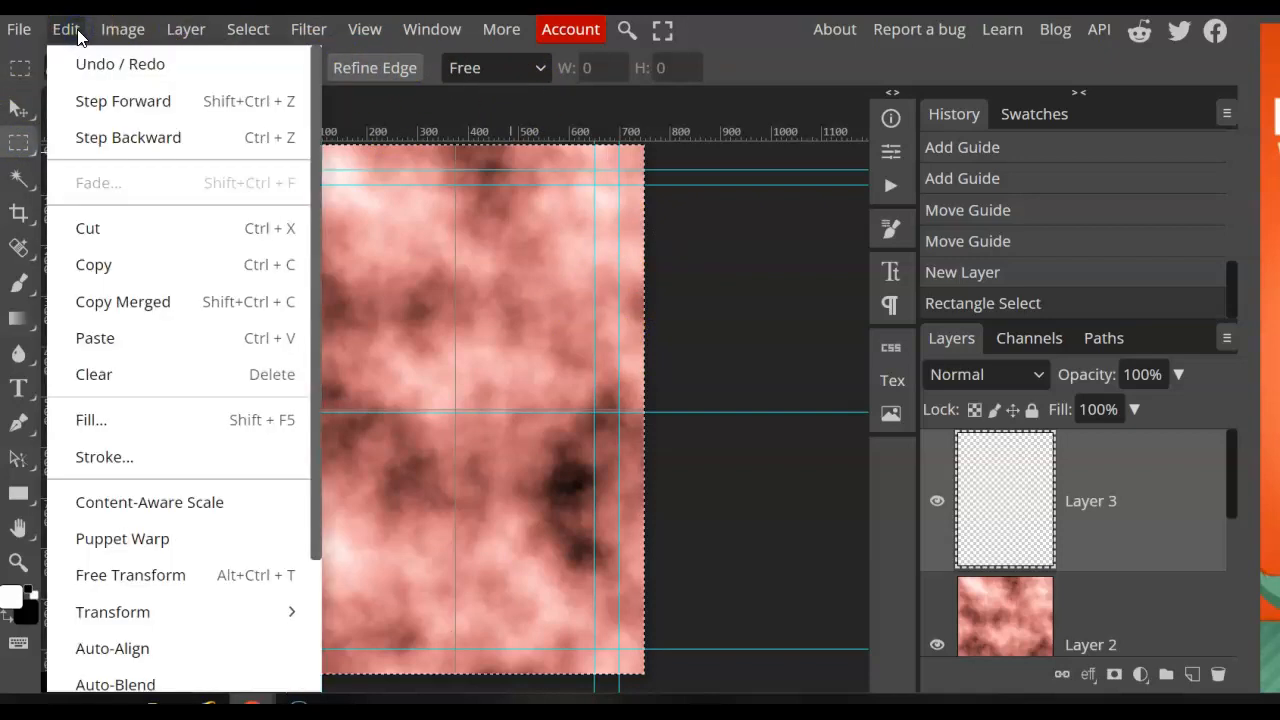
click(215, 470)
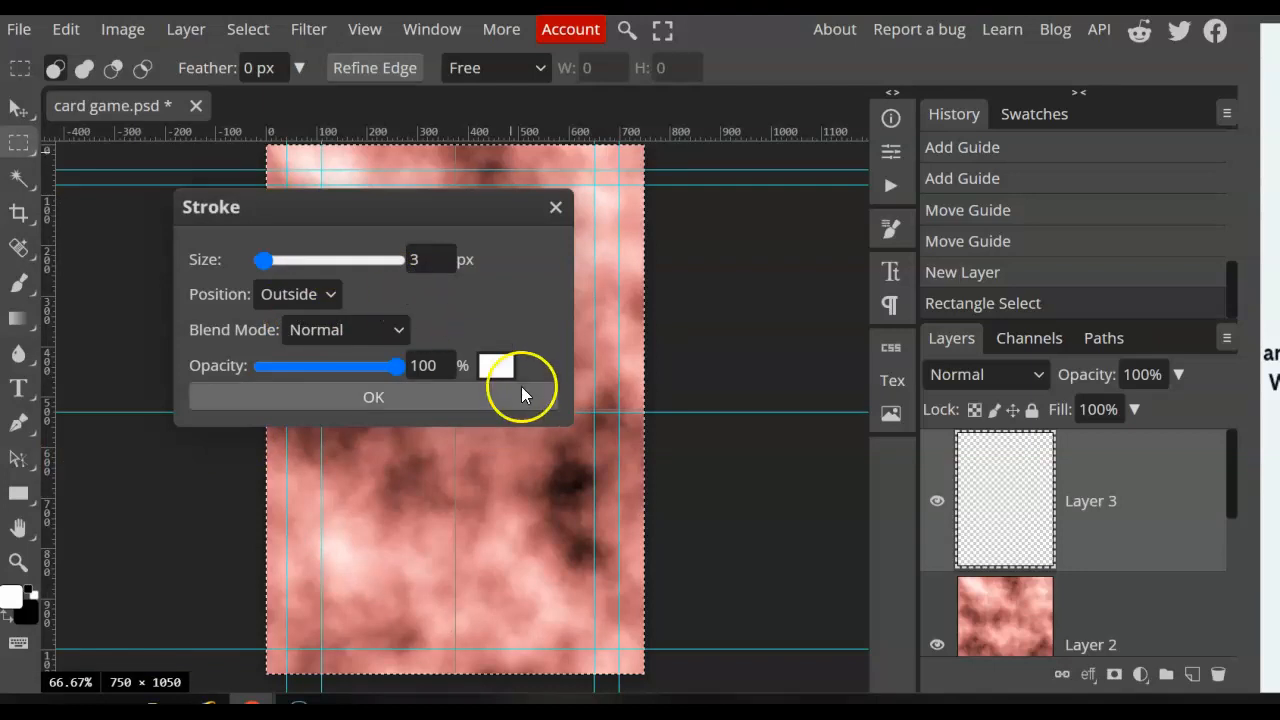
click(492, 366)
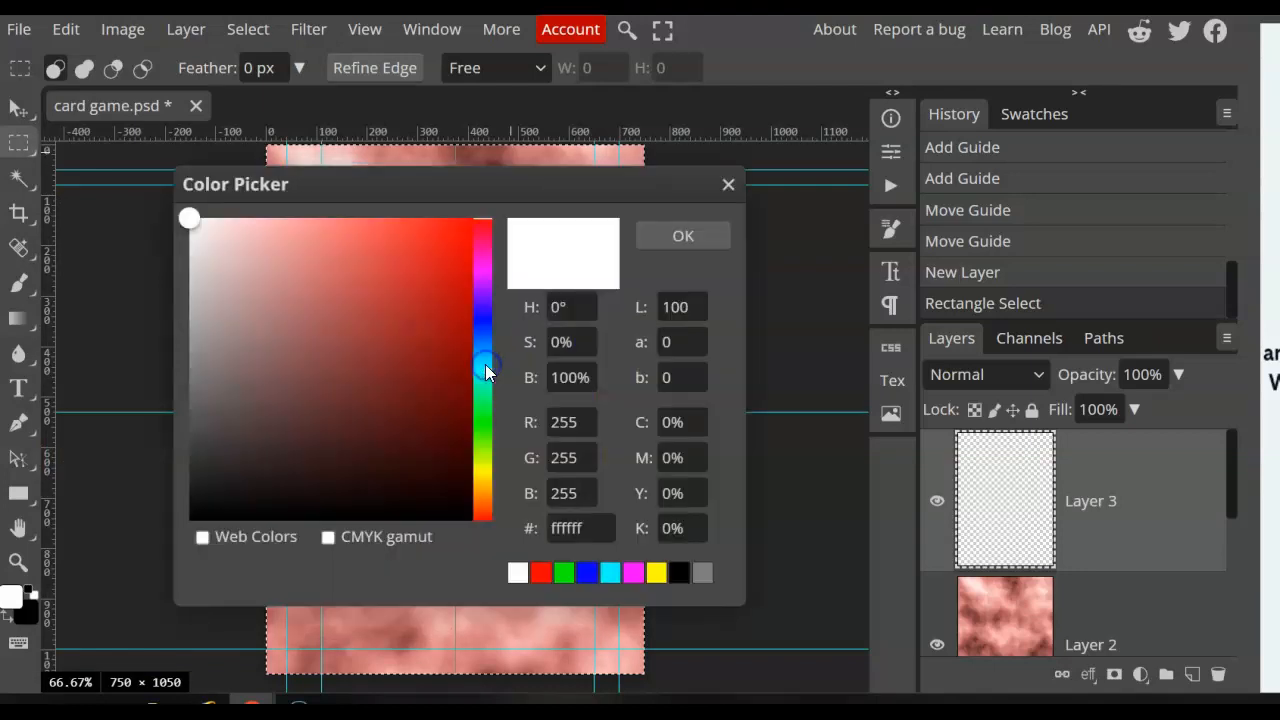
click(486, 467)
click(437, 242)
mouse_move(437, 244)
mouse_down()
mouse_move(456, 229)
mouse_move(414, 220)
mouse_move(458, 227)
mouse_up()
click(649, 248)
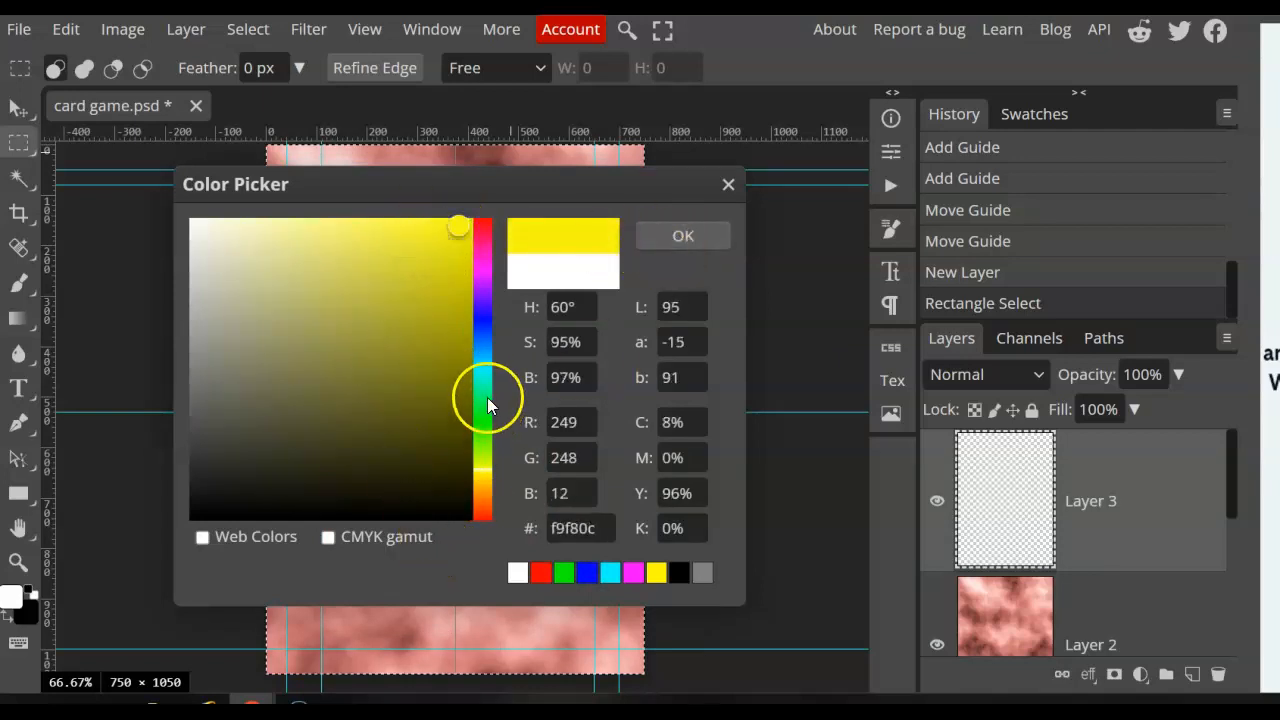
drag(478, 250, 480, 232)
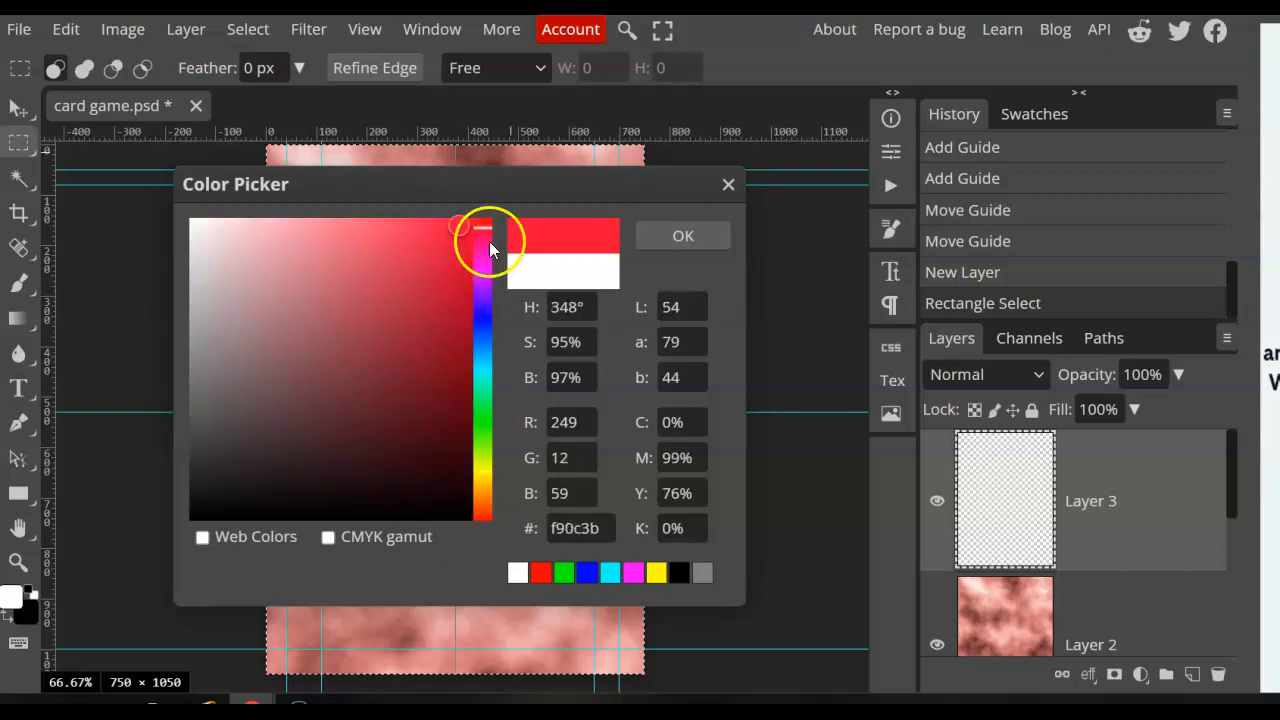
drag(477, 466, 481, 468)
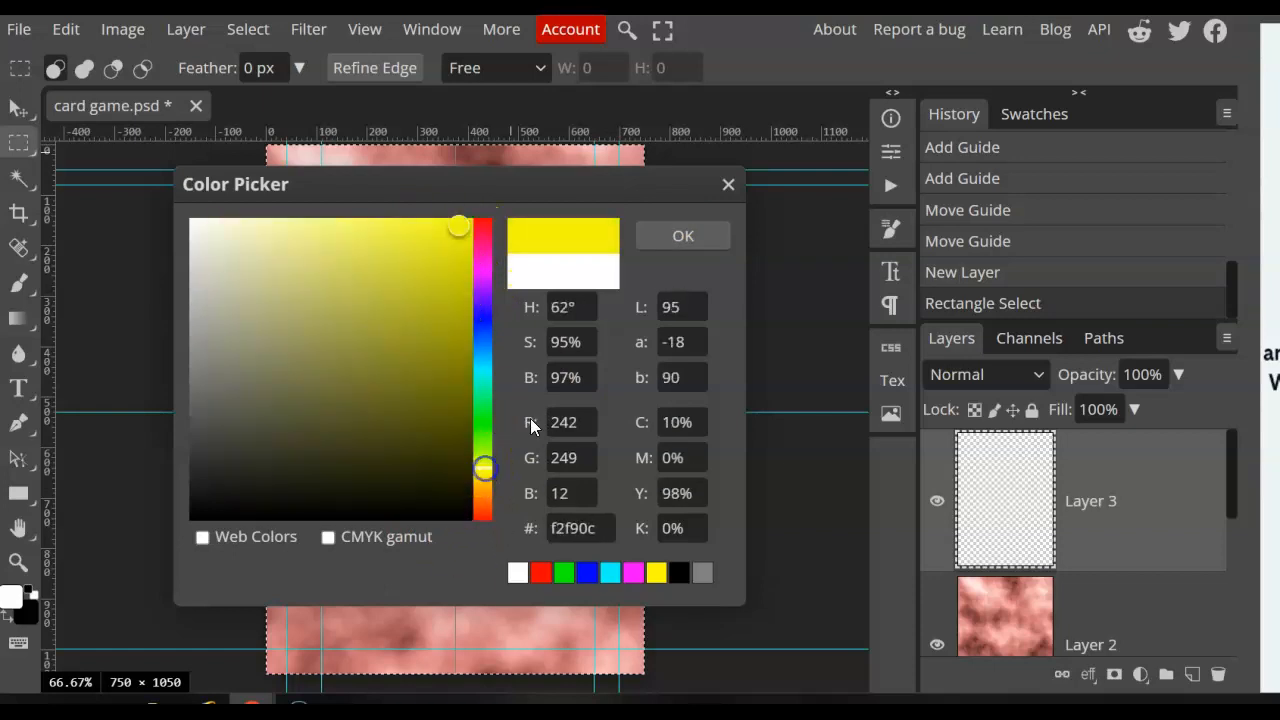
click(680, 242)
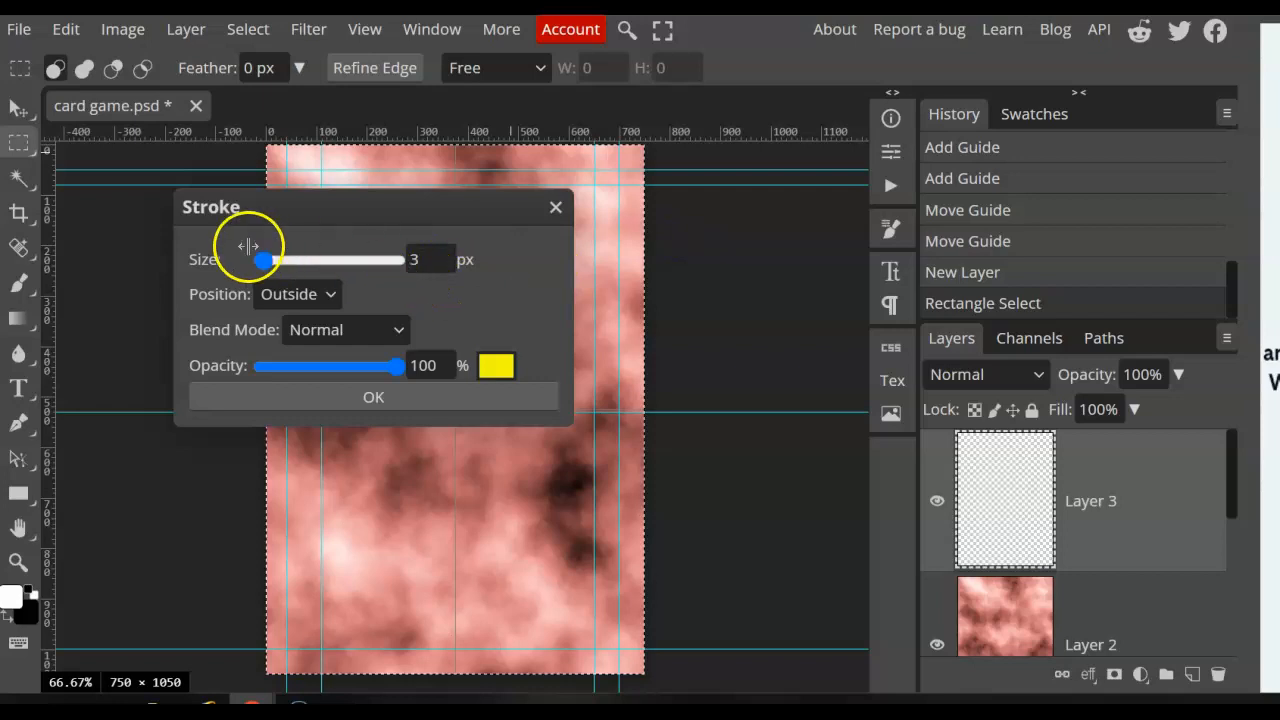
- Apply the yellow stroke at 50 px positioned Inside to form the card's outer border, and clear the selection
click(414, 259)
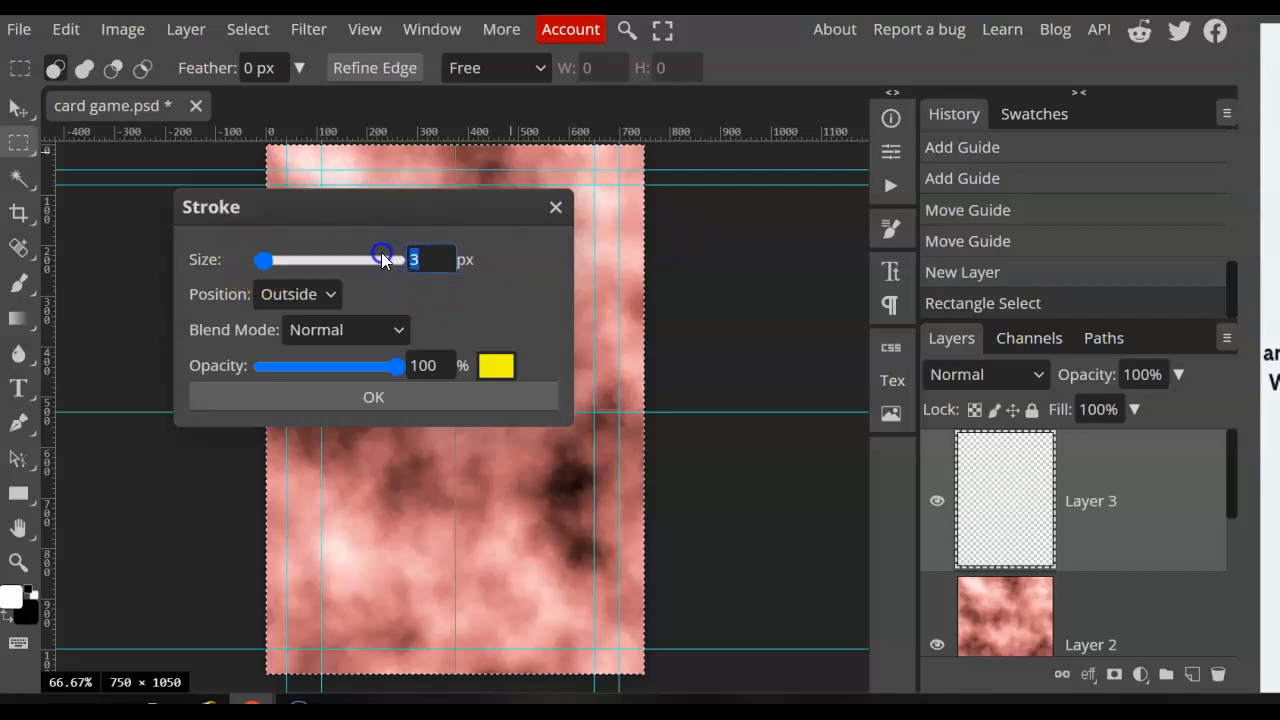
click(448, 260)
text(50)
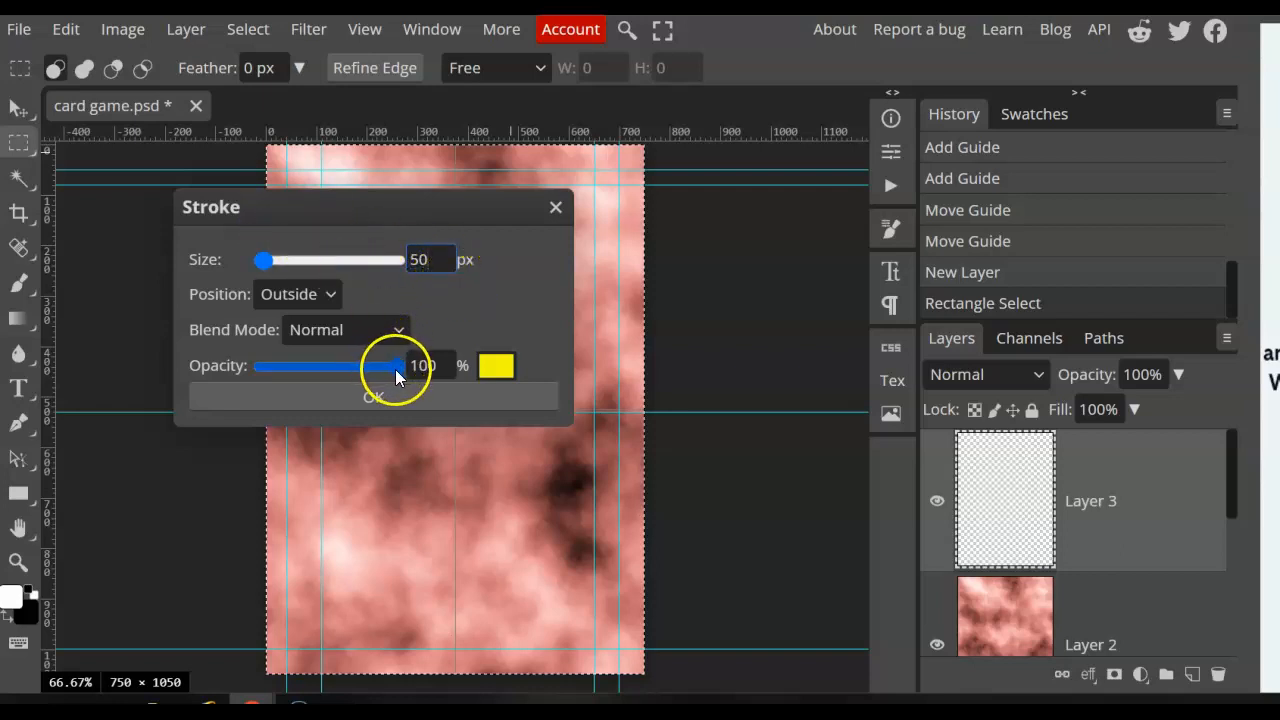
click(289, 296)
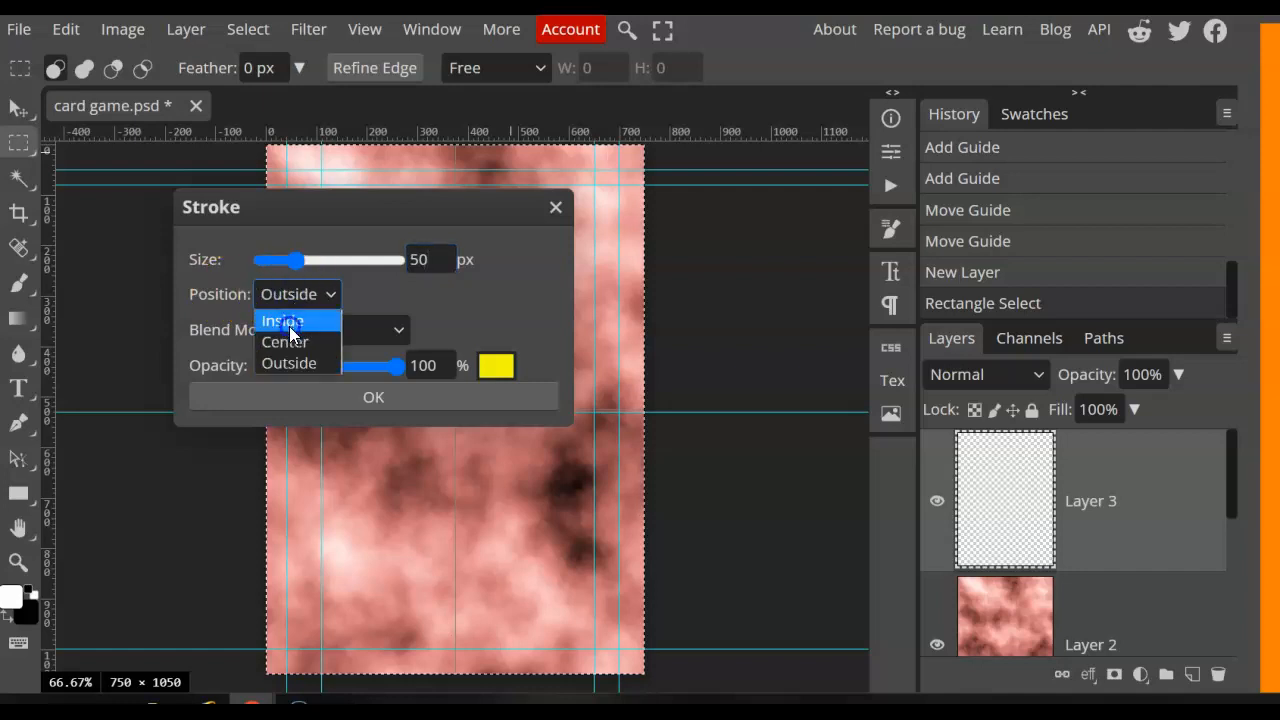
click(290, 324)
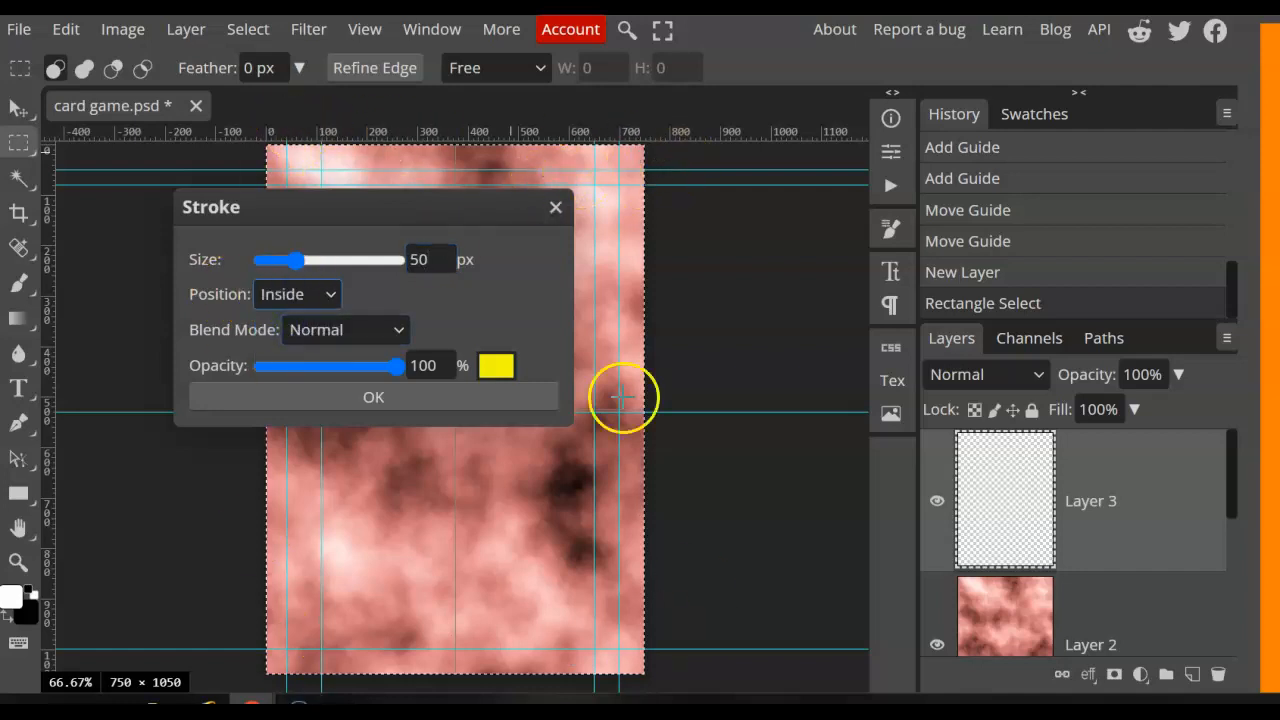
click(433, 397)
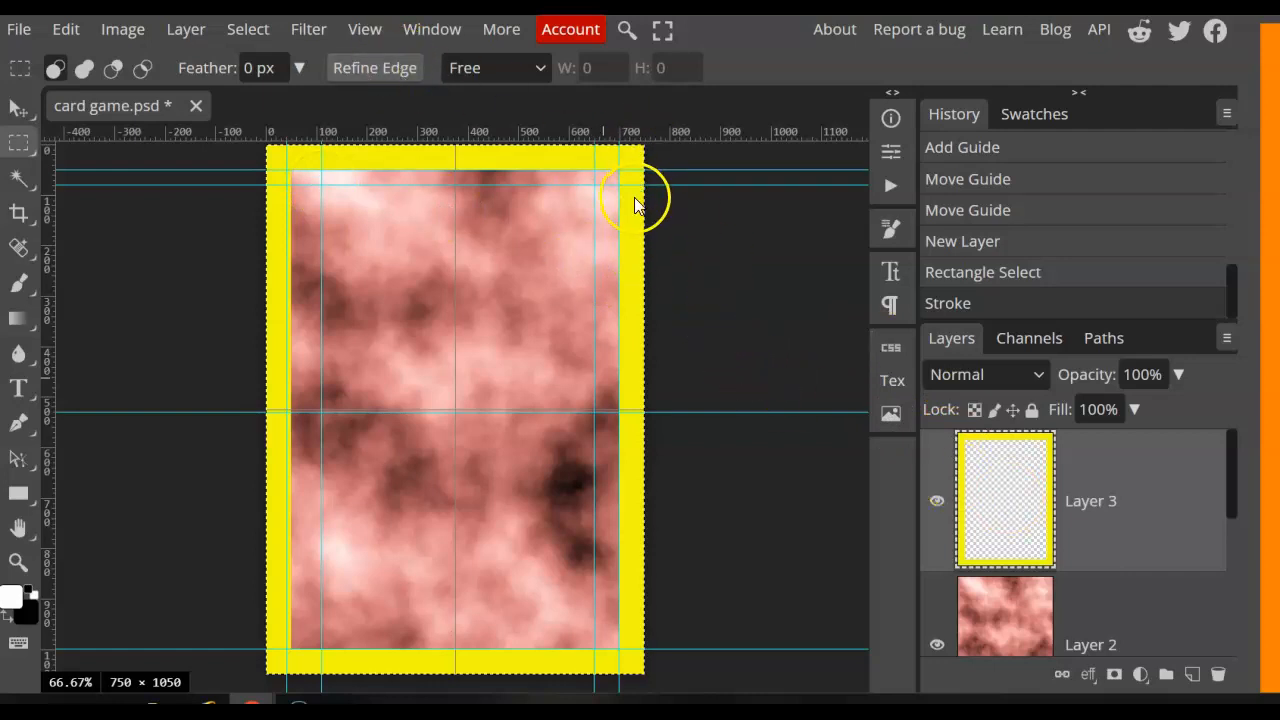
key(ctrl+d)
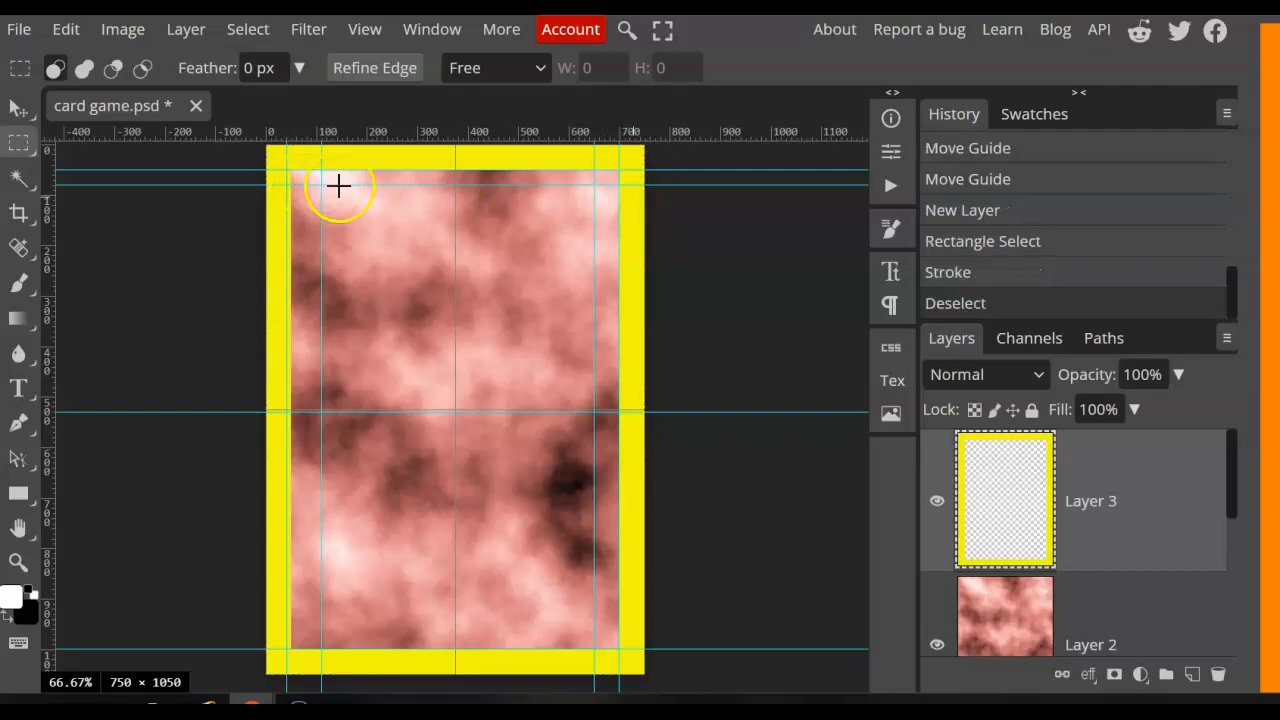
- Select the rectangle framed by the inner guides and outline it with a 10 px white stroke positioned Center
drag(320, 186, 593, 411)
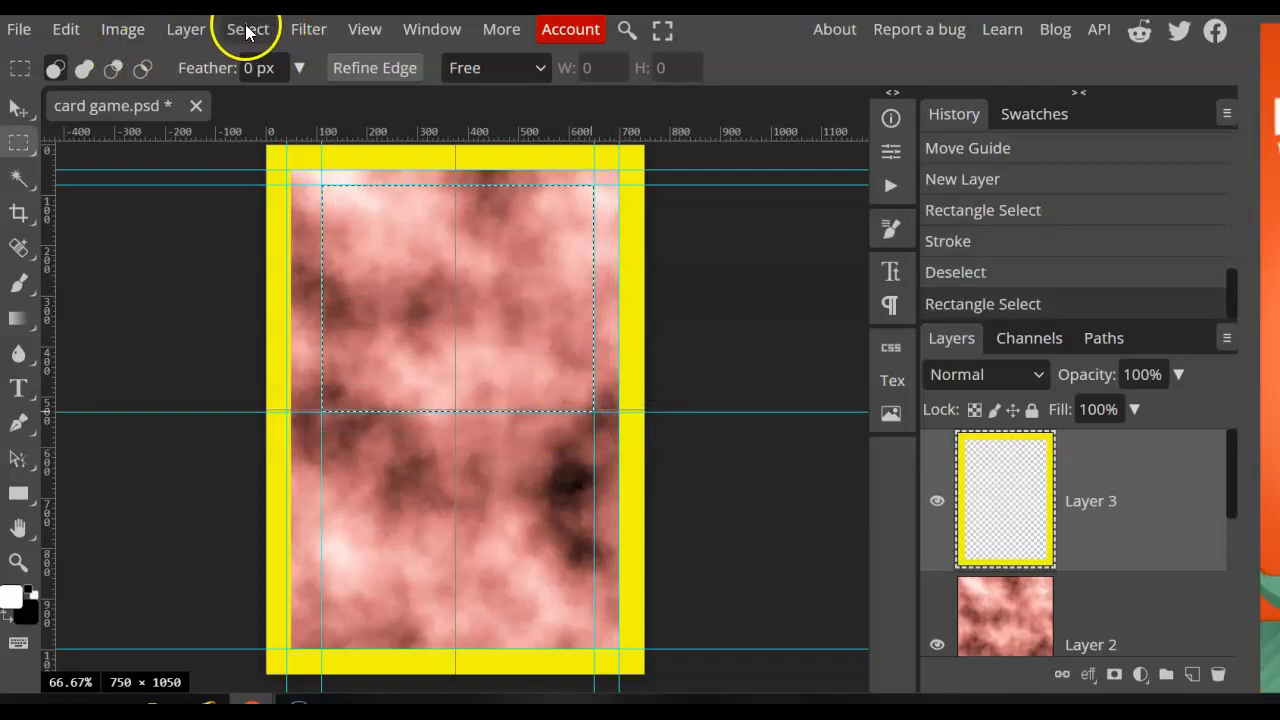
click(64, 36)
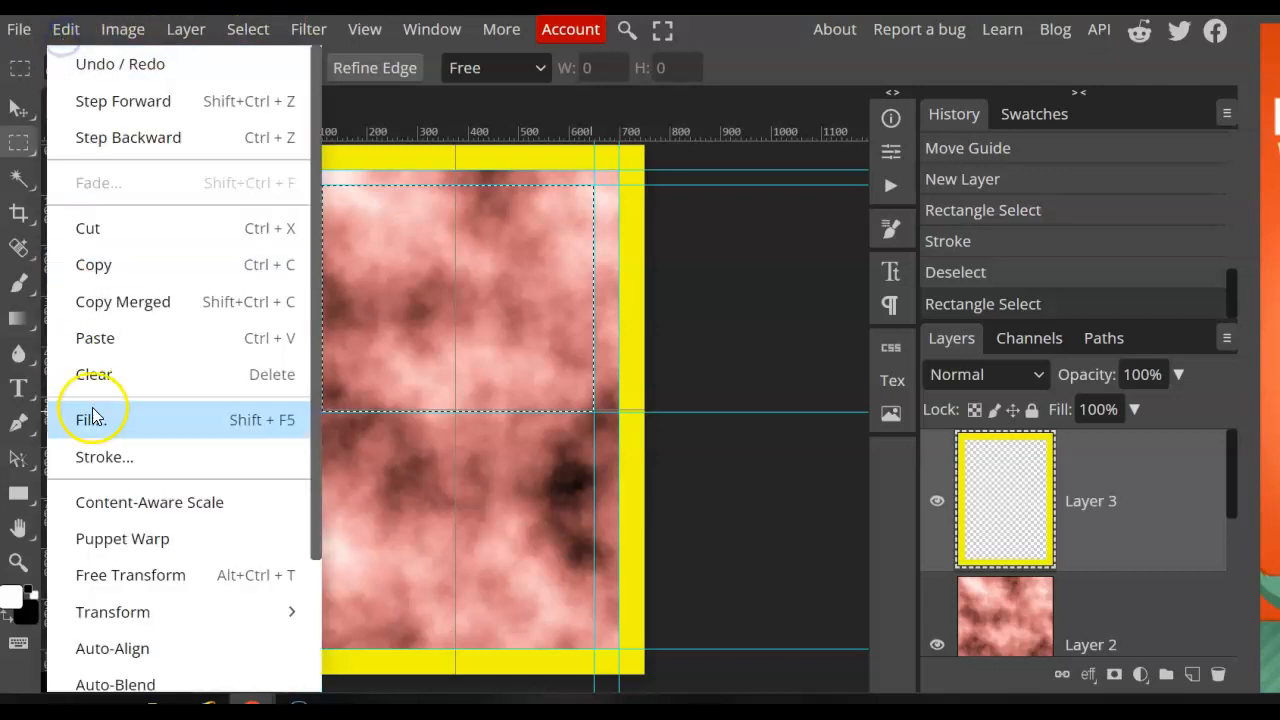
click(130, 459)
click(417, 258)
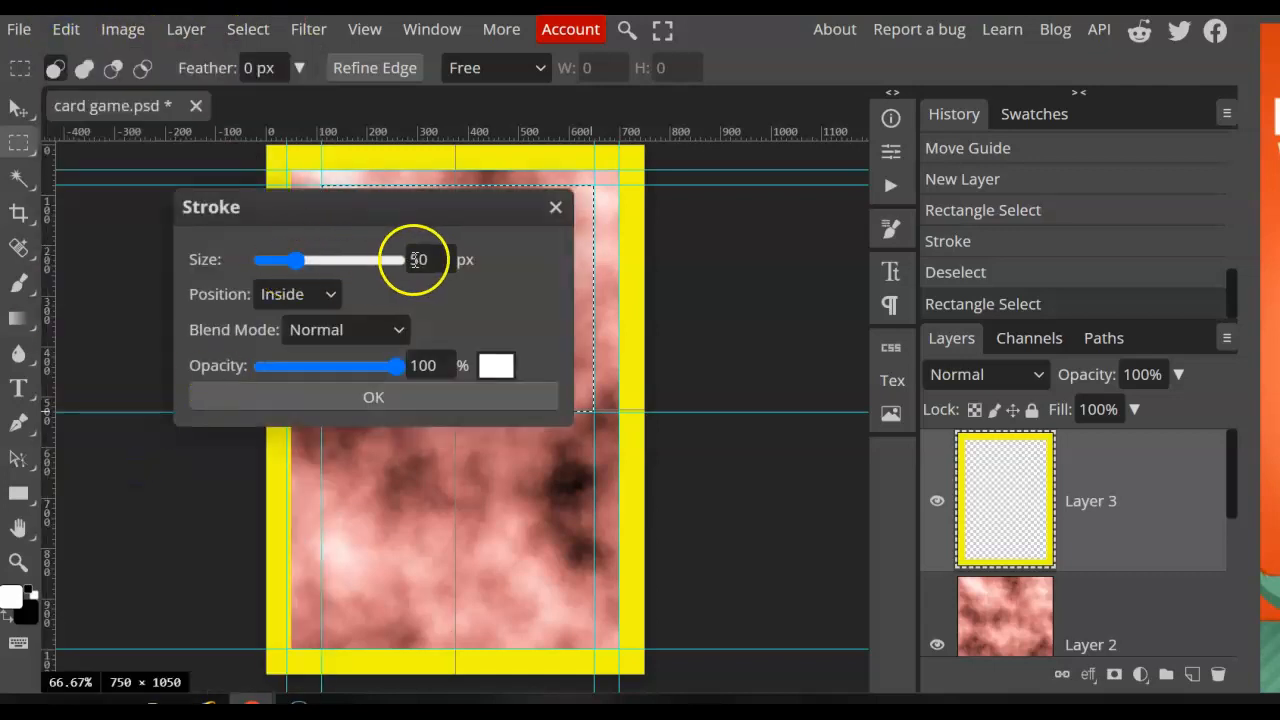
drag(440, 258, 379, 251)
text(10)
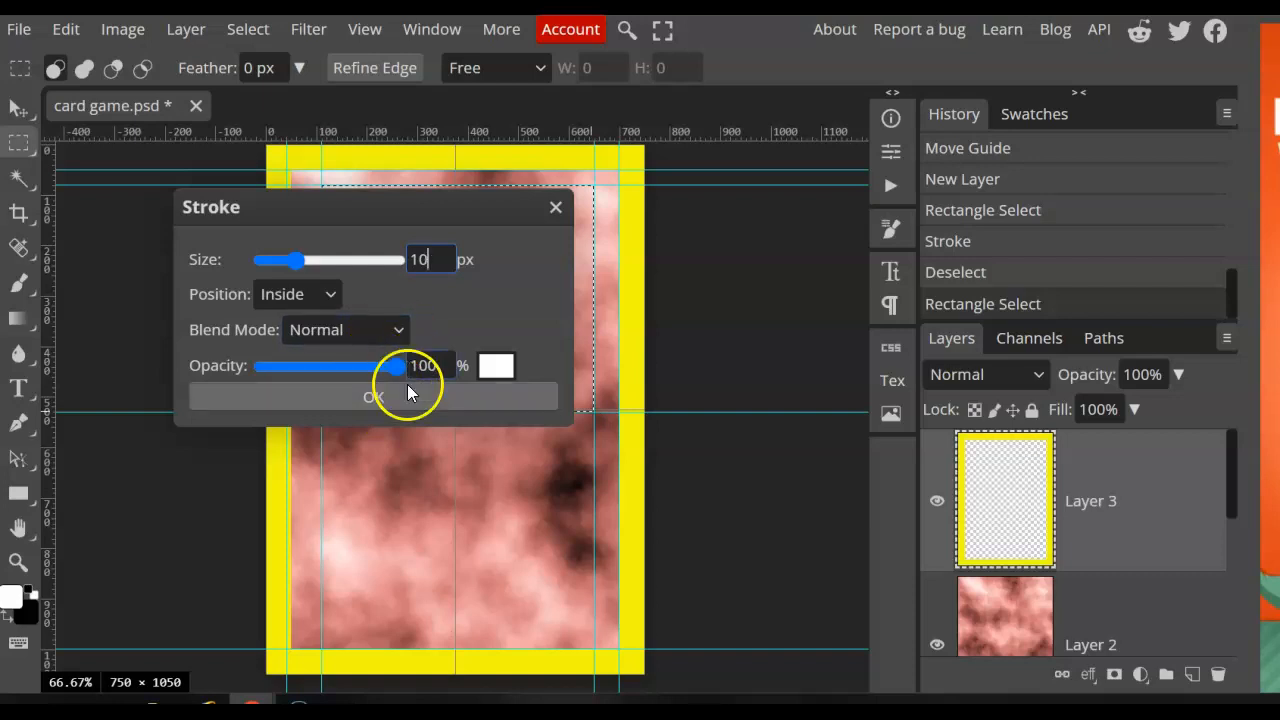
click(320, 297)
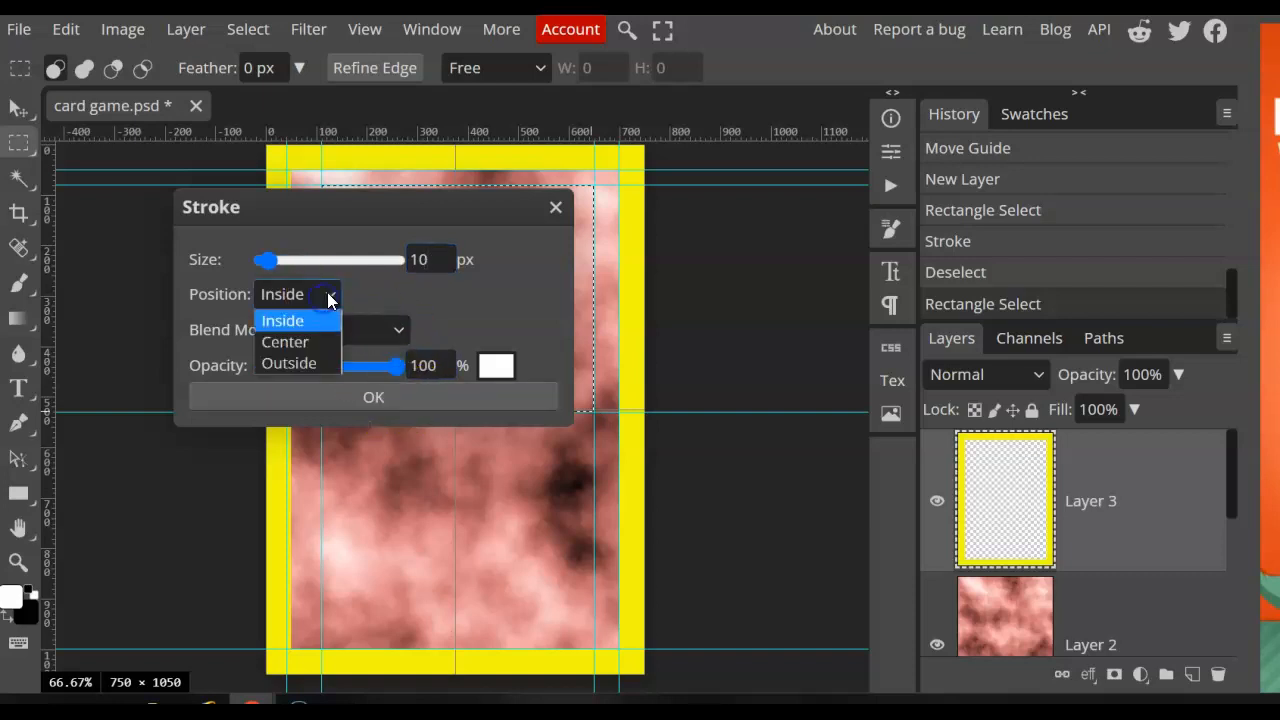
click(310, 342)
click(423, 399)
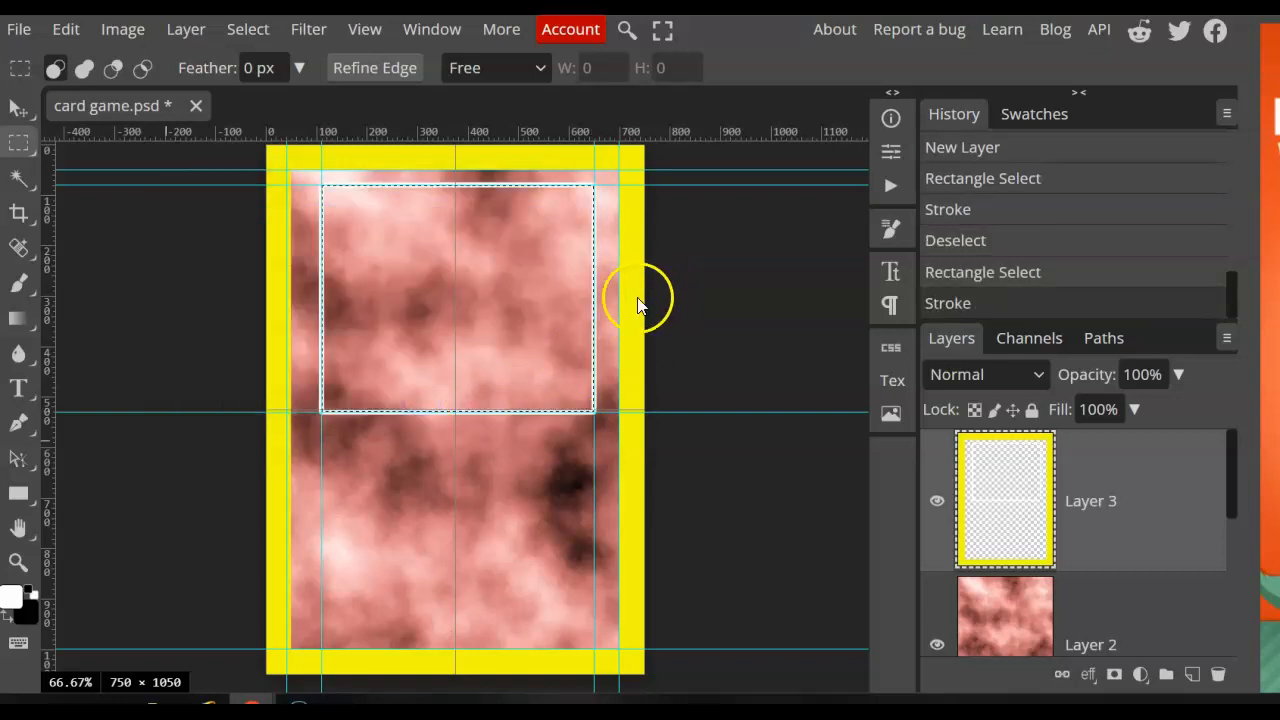
- Undo the white stroke and outline the picture-frame selection with a 10 px stroke in yellow f2f90c, positioned Center
key(ctrl+z)
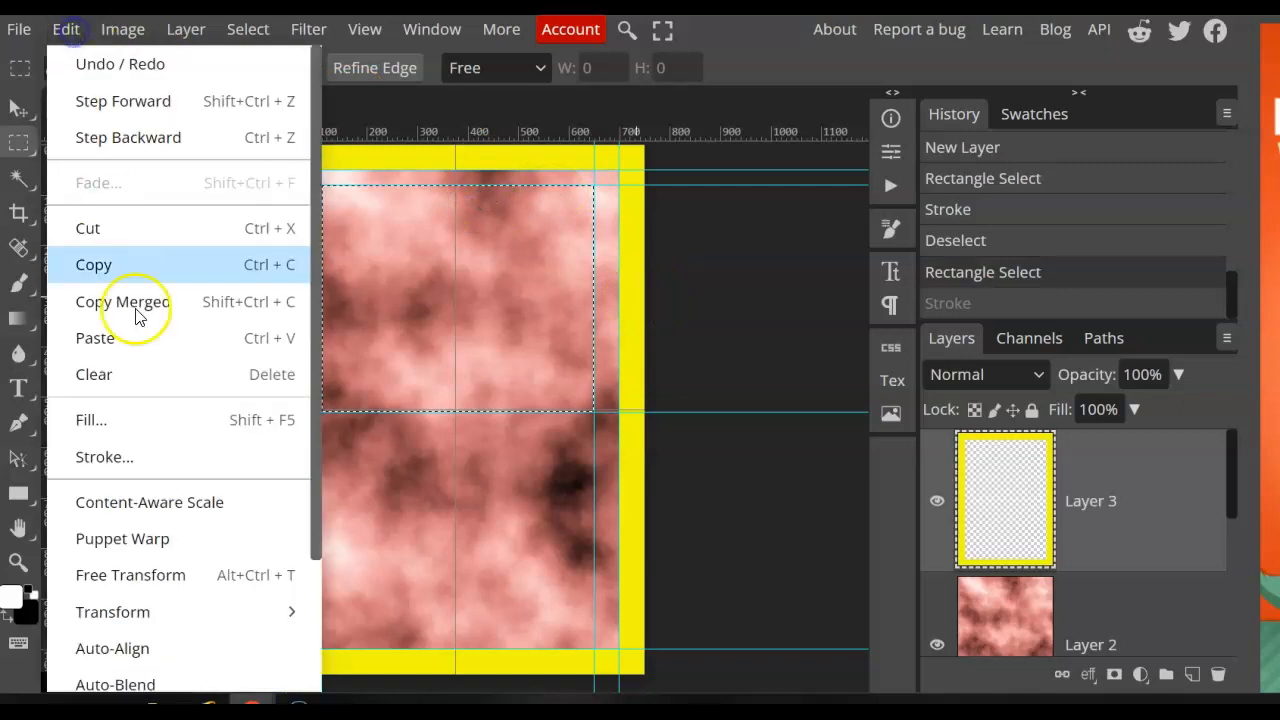
click(183, 453)
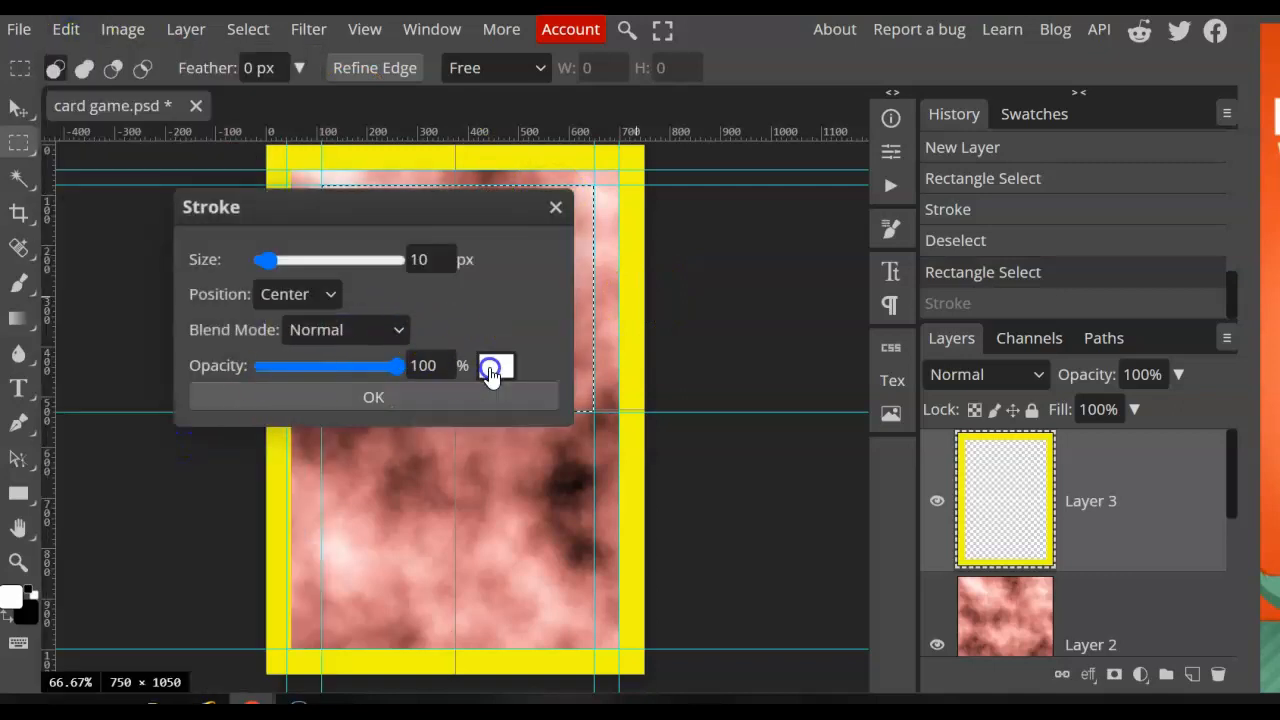
click(490, 369)
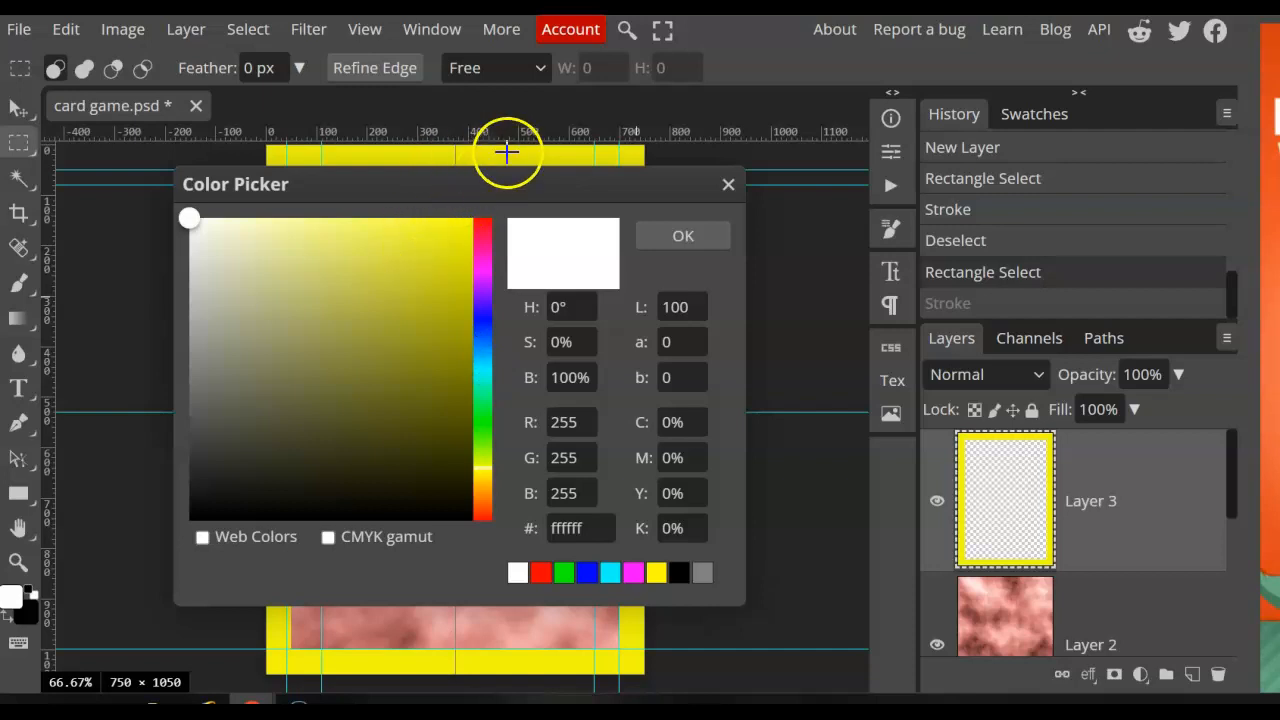
mouse_move(472, 183)
mouse_down()
mouse_move(490, 202)
mouse_move(732, 295)
mouse_up()
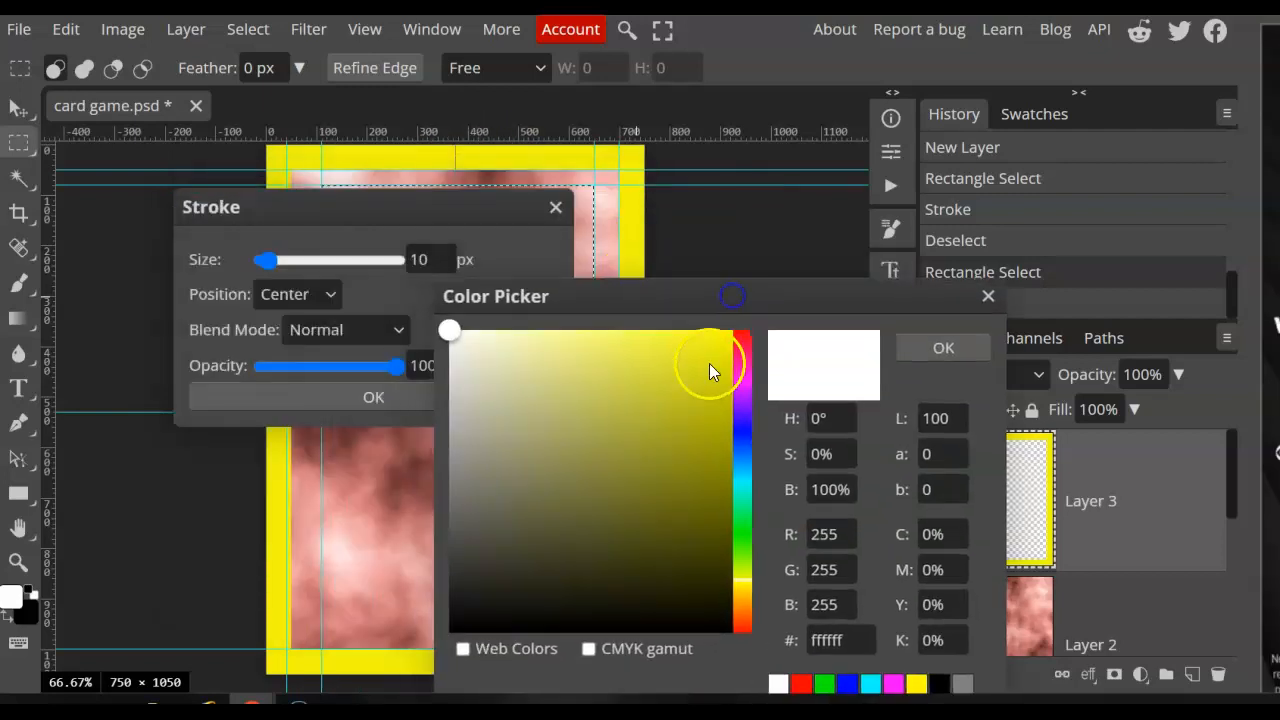
click(629, 221)
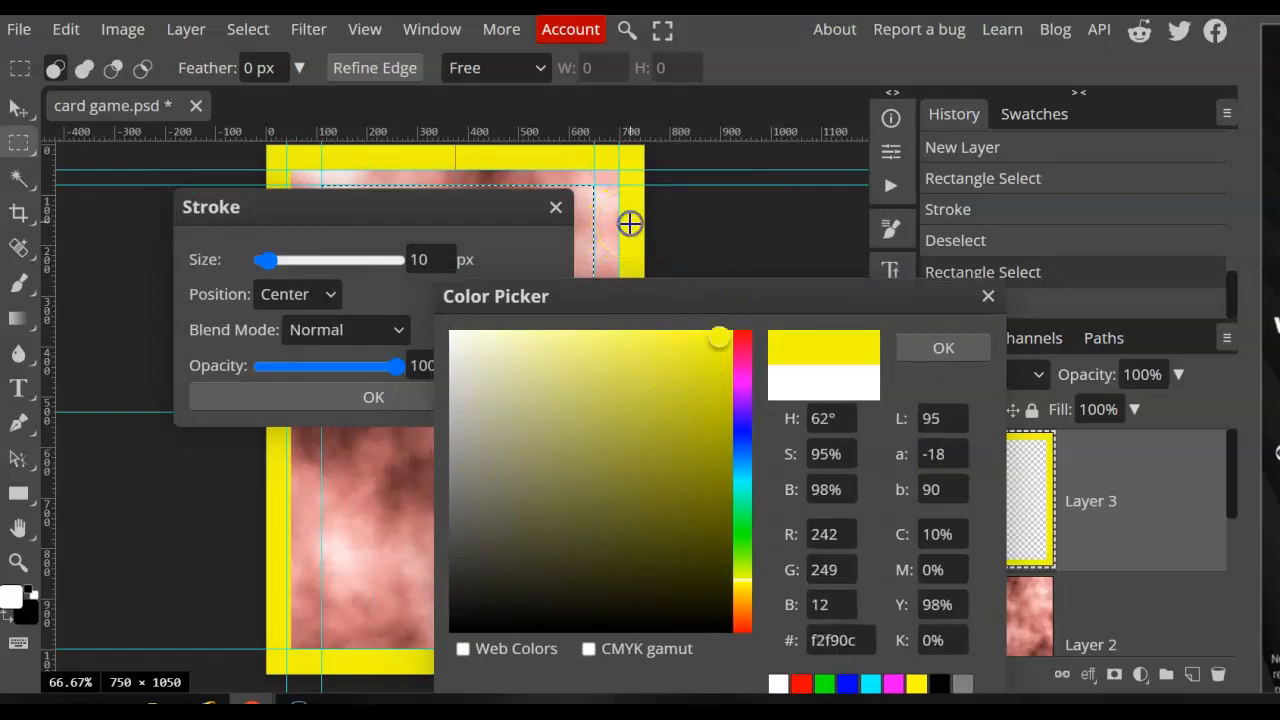
click(948, 349)
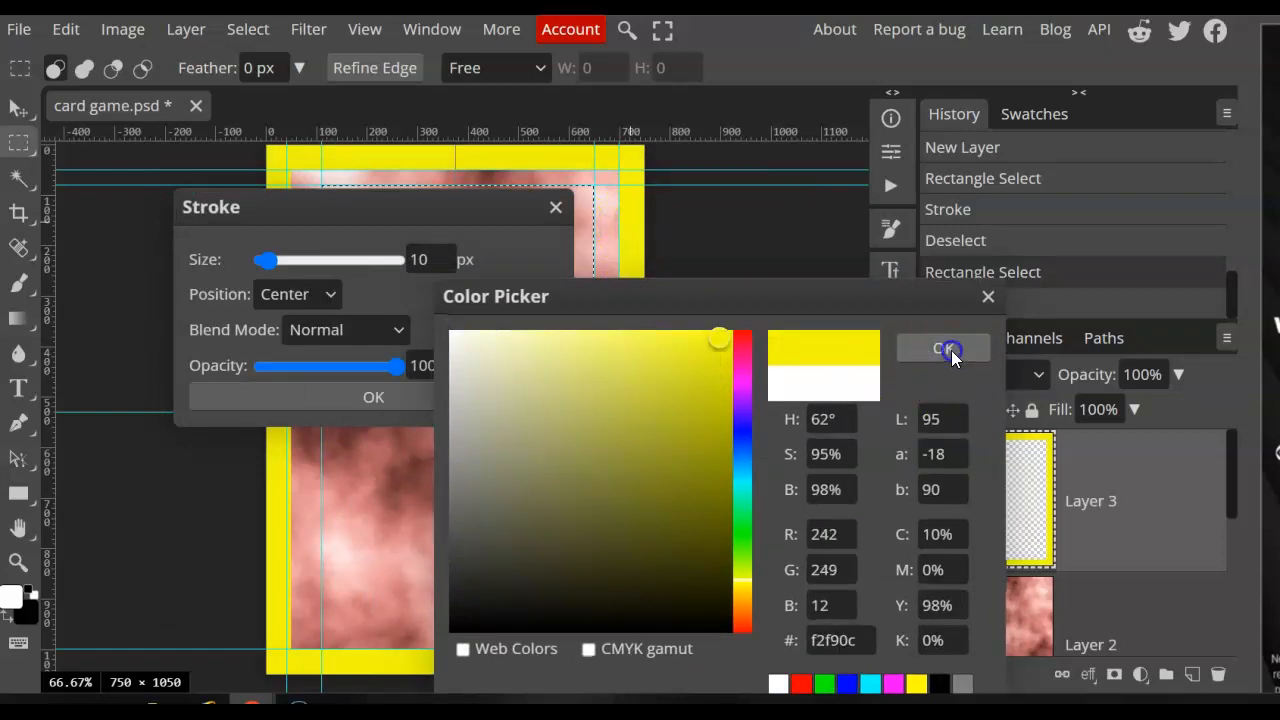
click(432, 396)
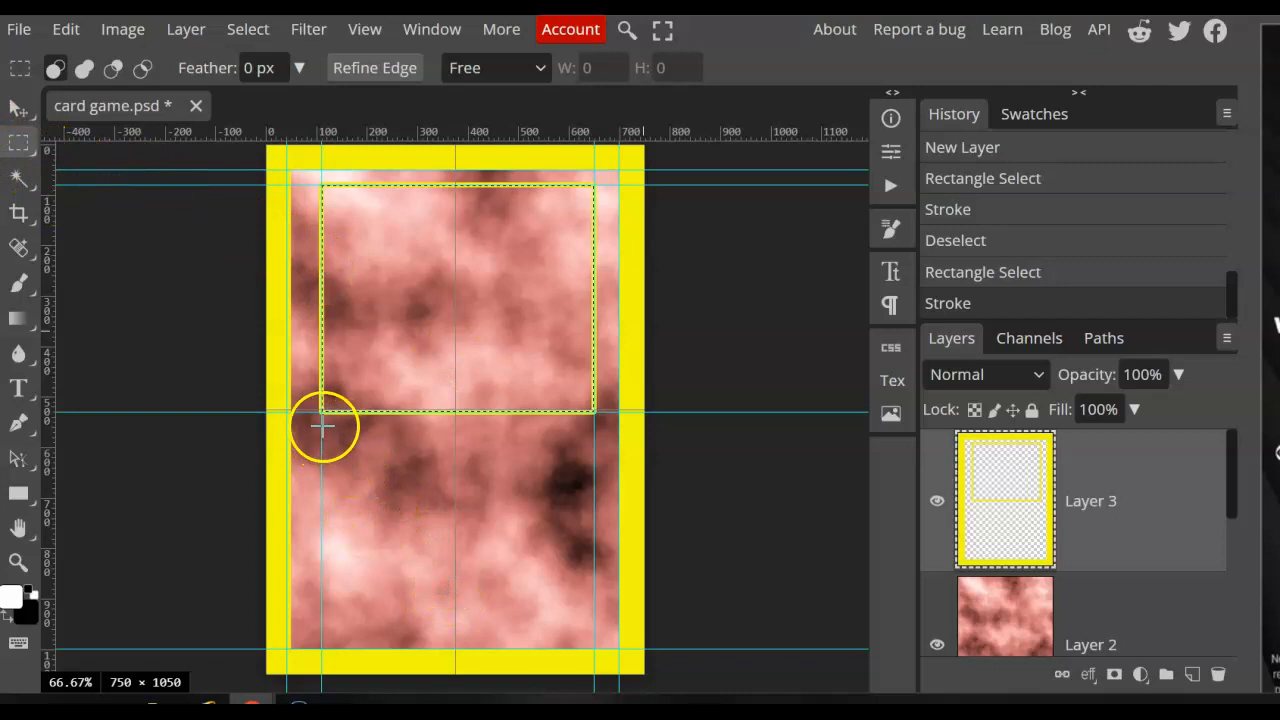
- Hide the cloud texture layer so the yellow borders overlay the Charmander reference card, and clear the selection
click(937, 501)
click(937, 644)
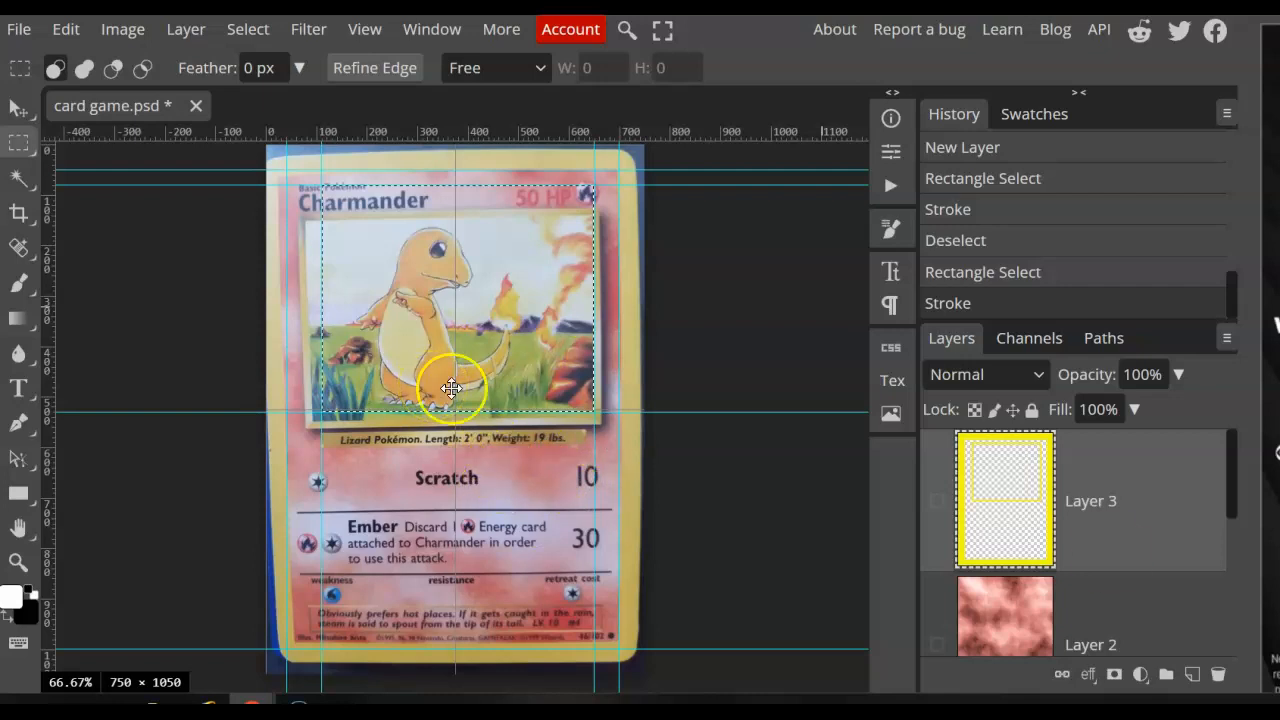
click(936, 502)
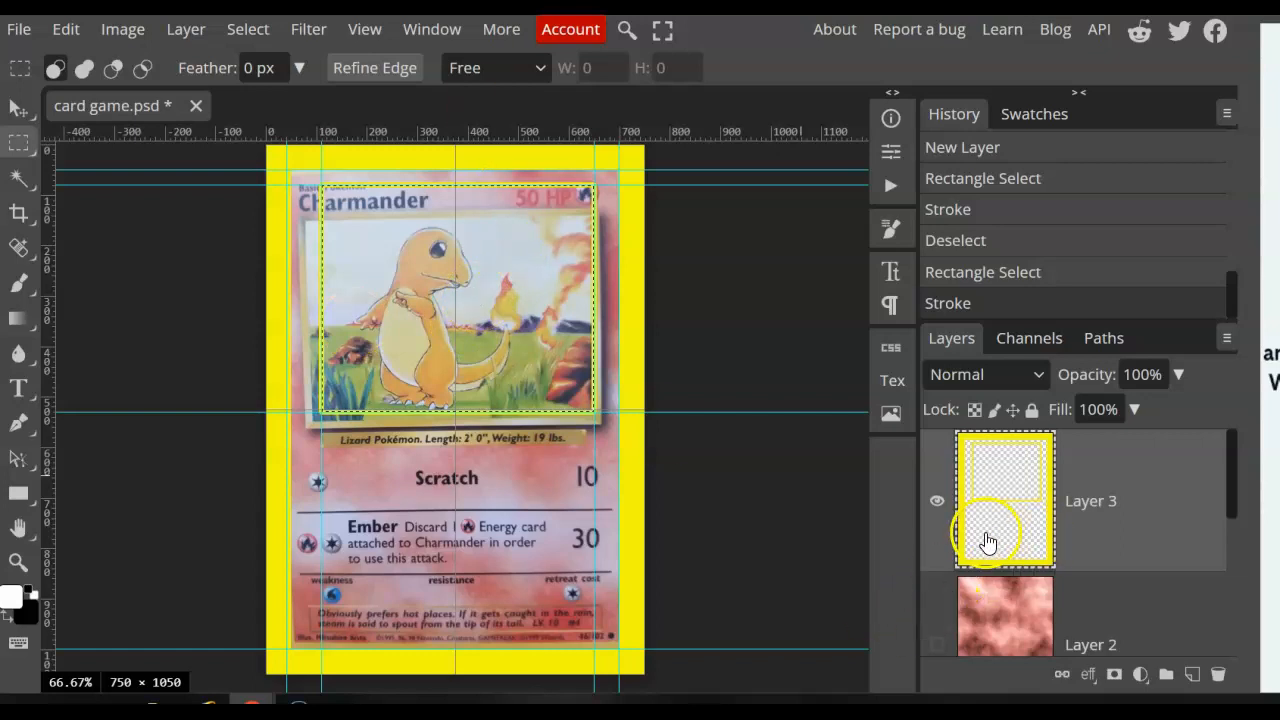
key(ctrl+d)
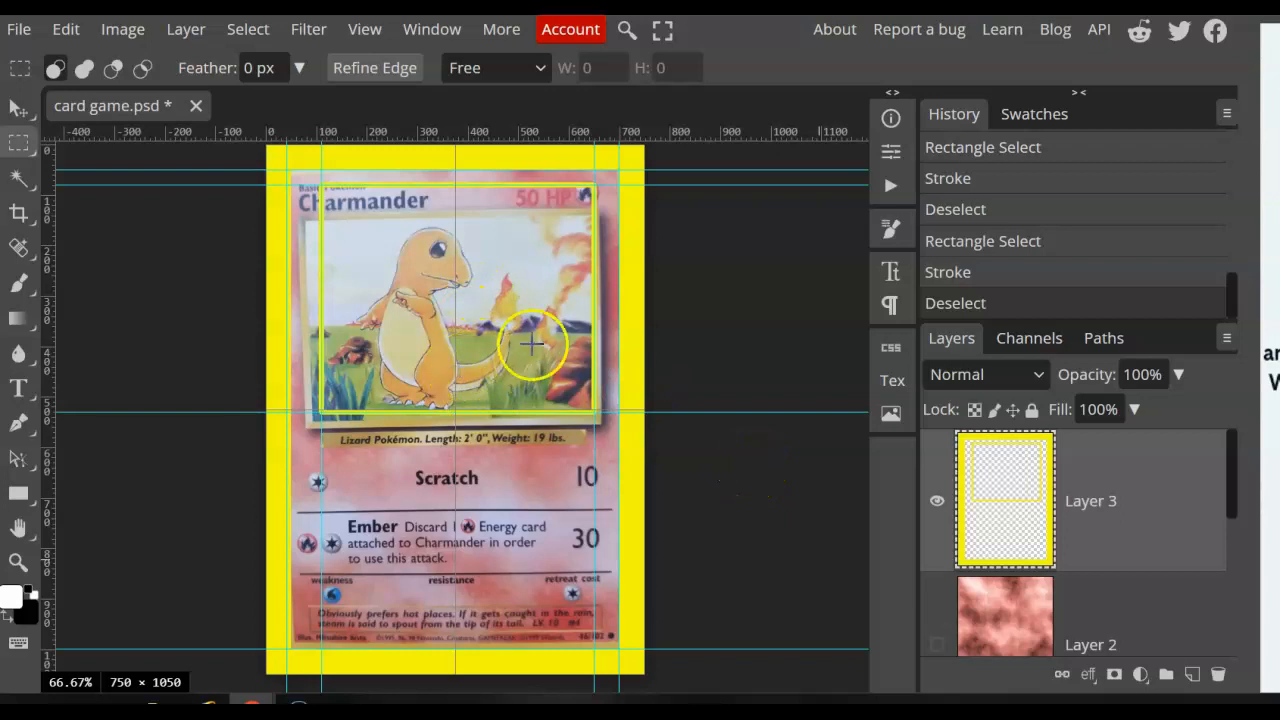
key(ctrl+Tab)
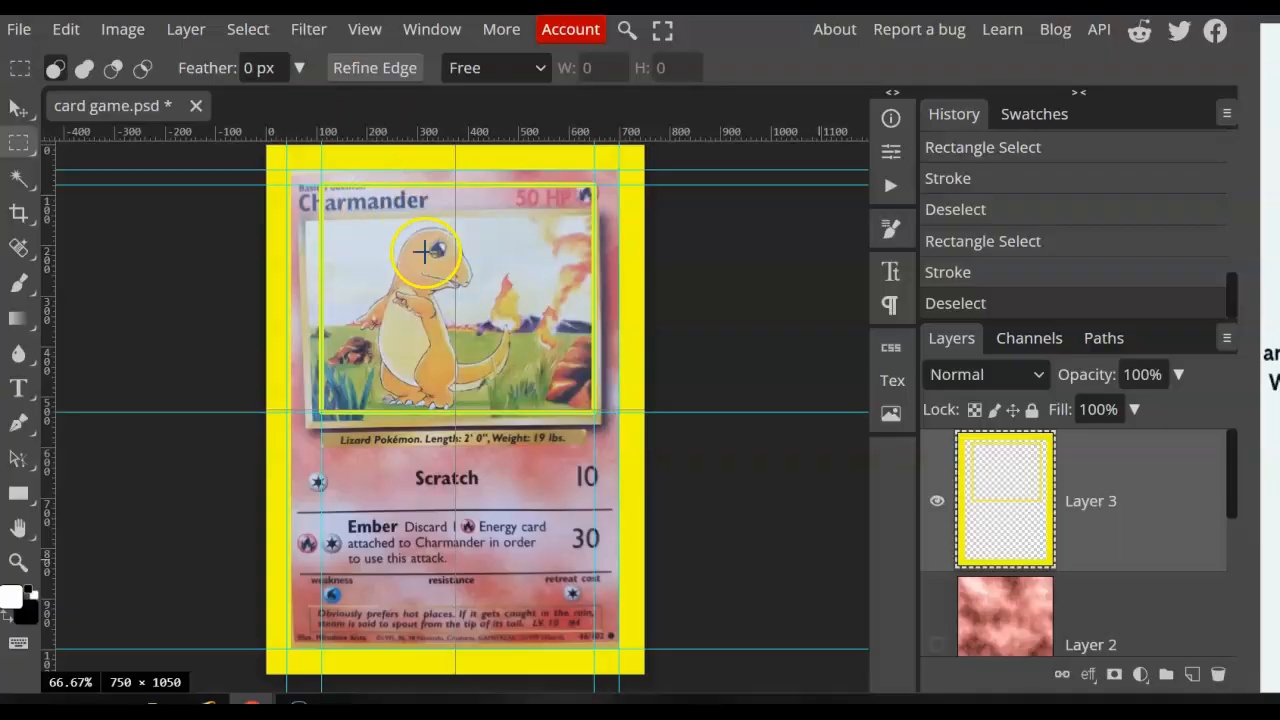
- Add the text "Granlundator" in black DejaVu Sans above the picture frame and set its size to 47 px
click(18, 388)
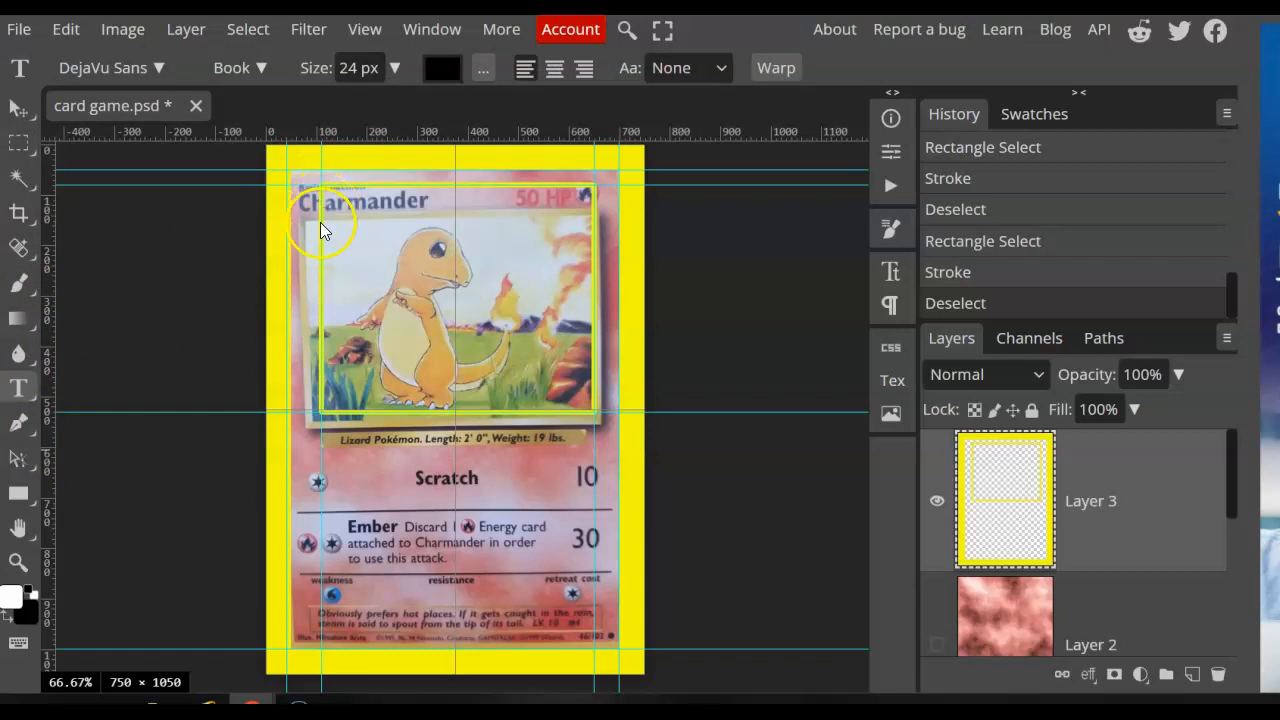
click(300, 166)
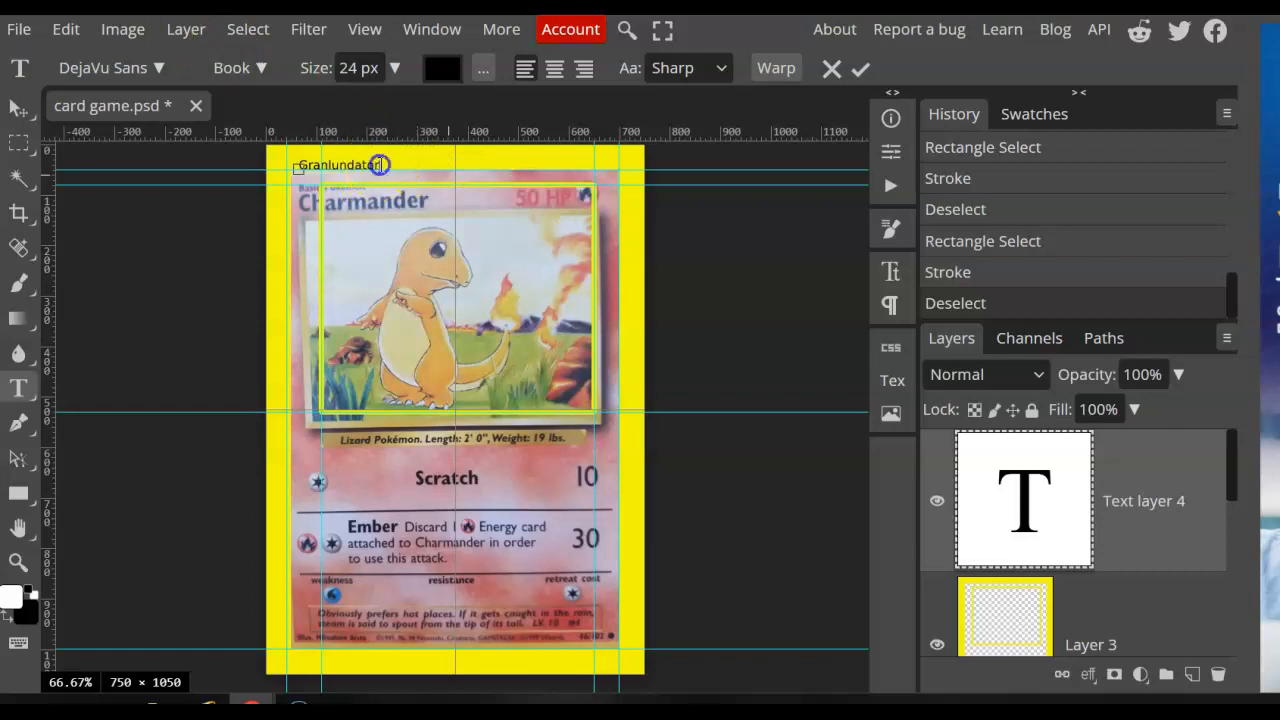
drag(372, 166, 283, 162)
click(395, 67)
drag(325, 103, 362, 110)
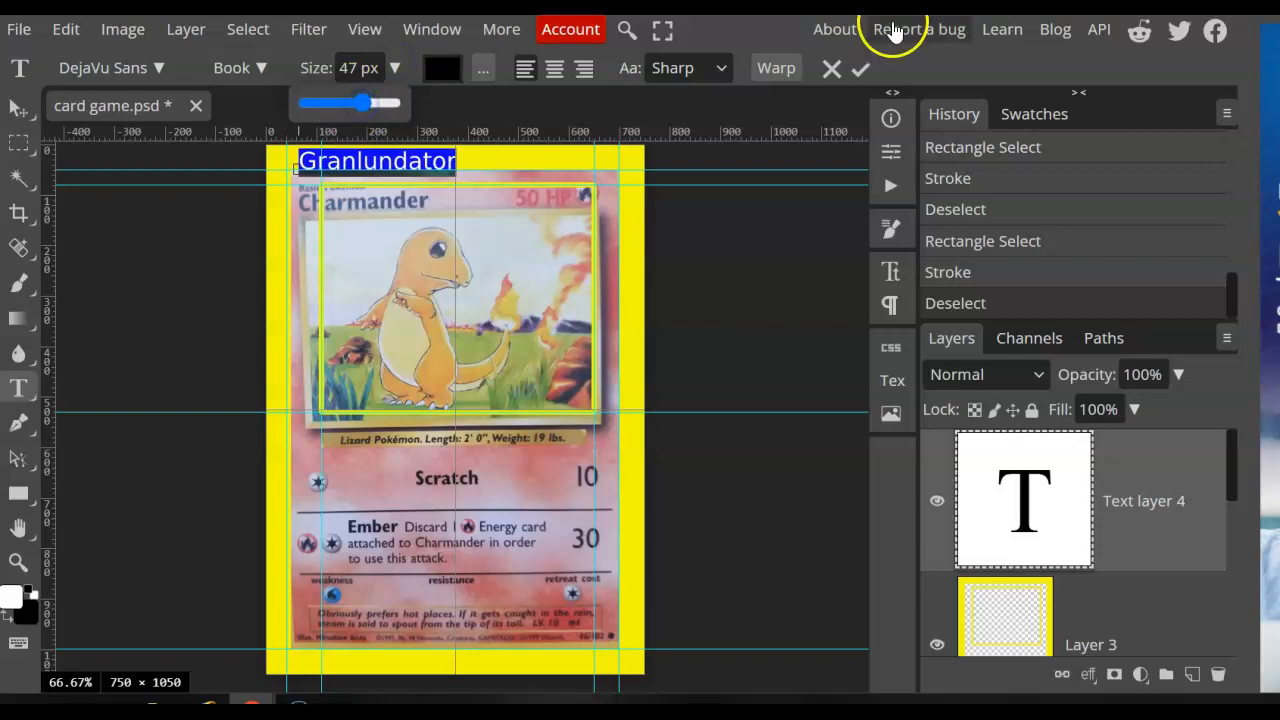
click(860, 68)
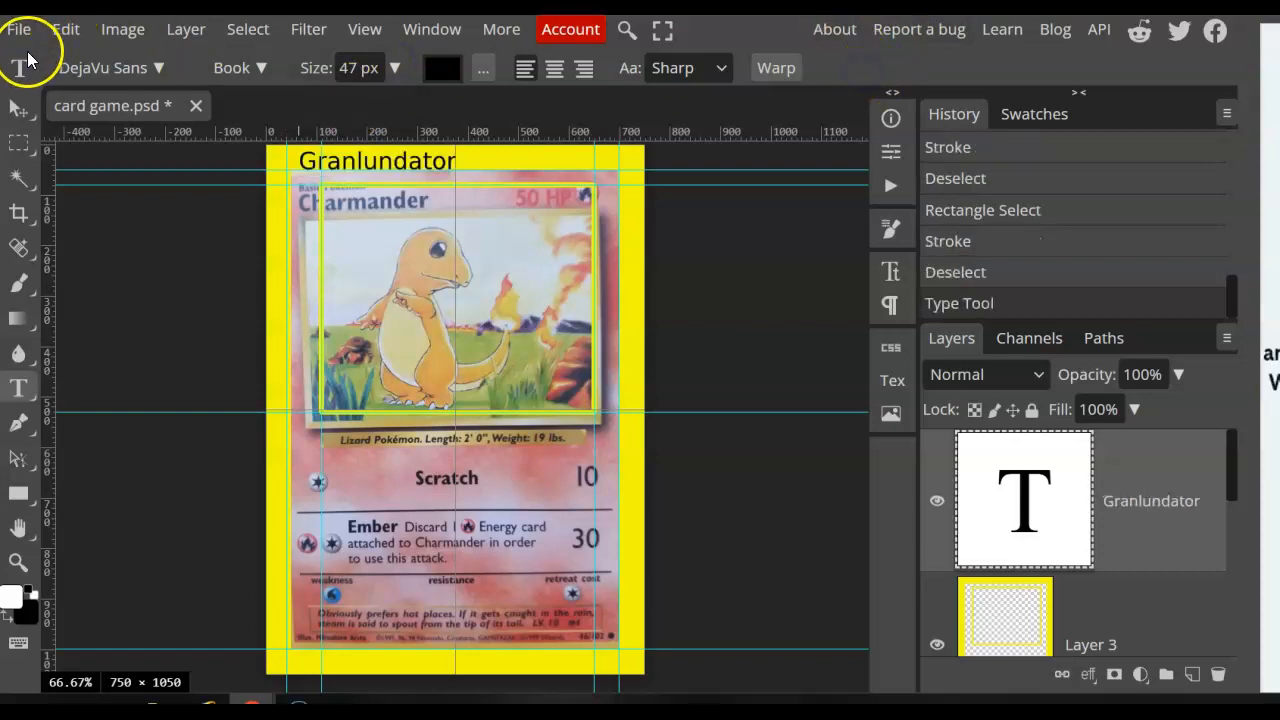
- Delete the two horizontal guides near the card's upper edge and the one along the picture frame's lower edge
click(20, 108)
mouse_move(404, 160)
mouse_down()
mouse_move(414, 145)
mouse_move(410, 160)
mouse_up()
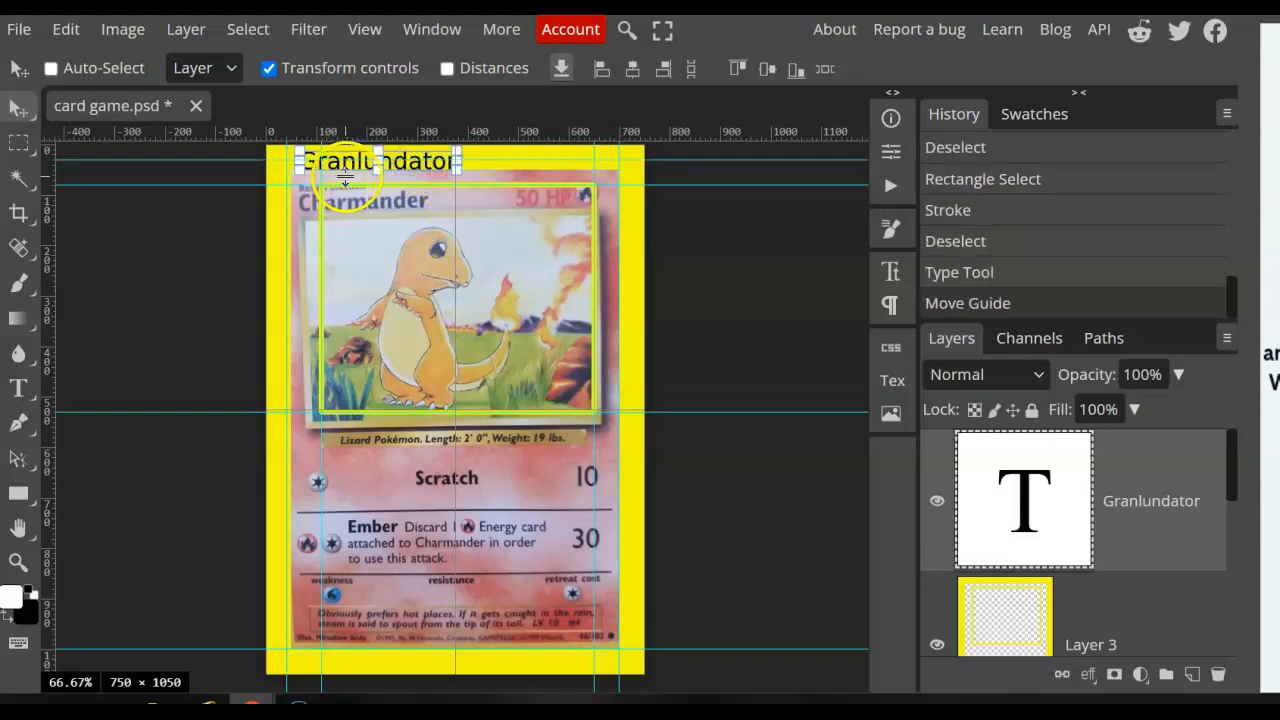
key(ctrl+z)
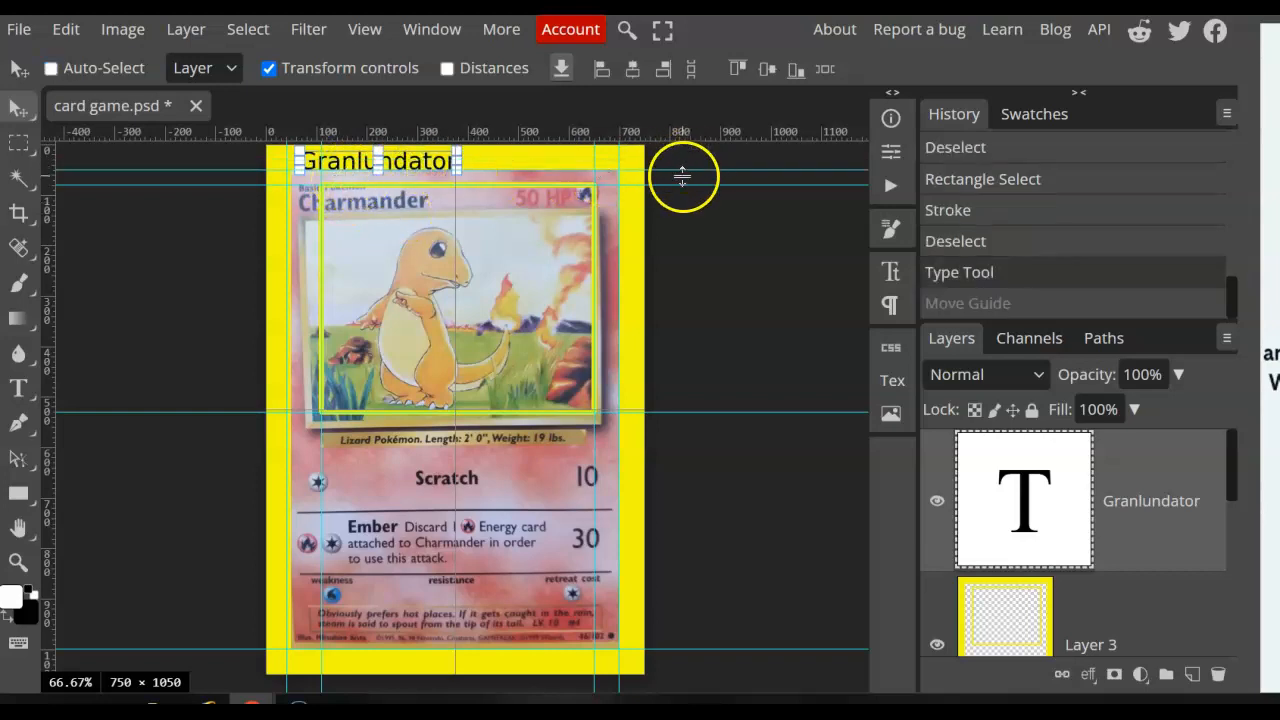
drag(681, 170, 684, 130)
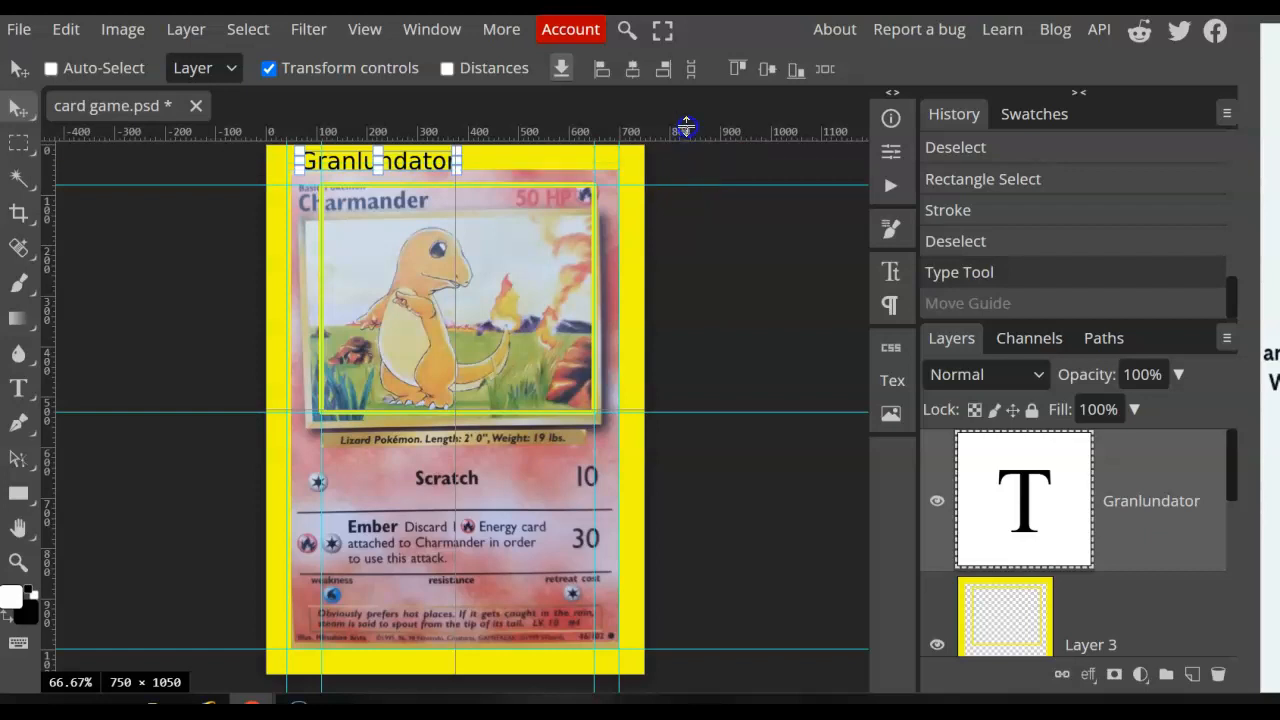
drag(686, 185, 686, 72)
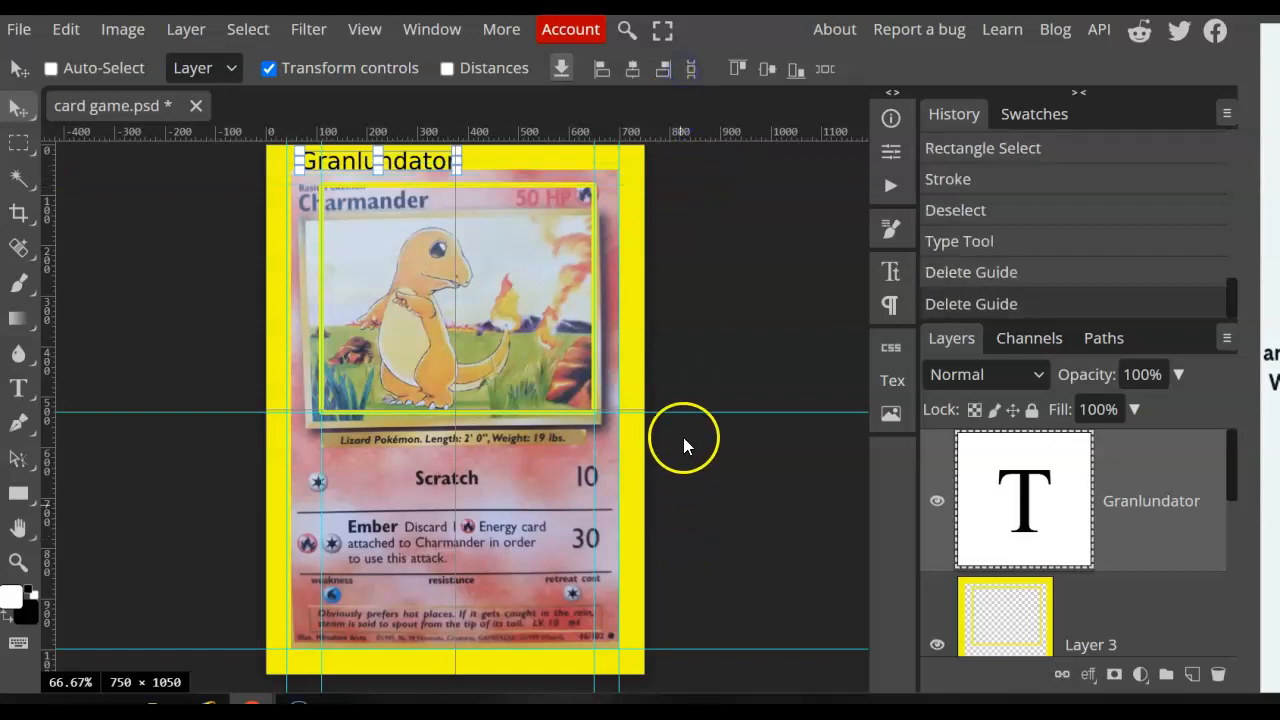
drag(694, 409, 690, 125)
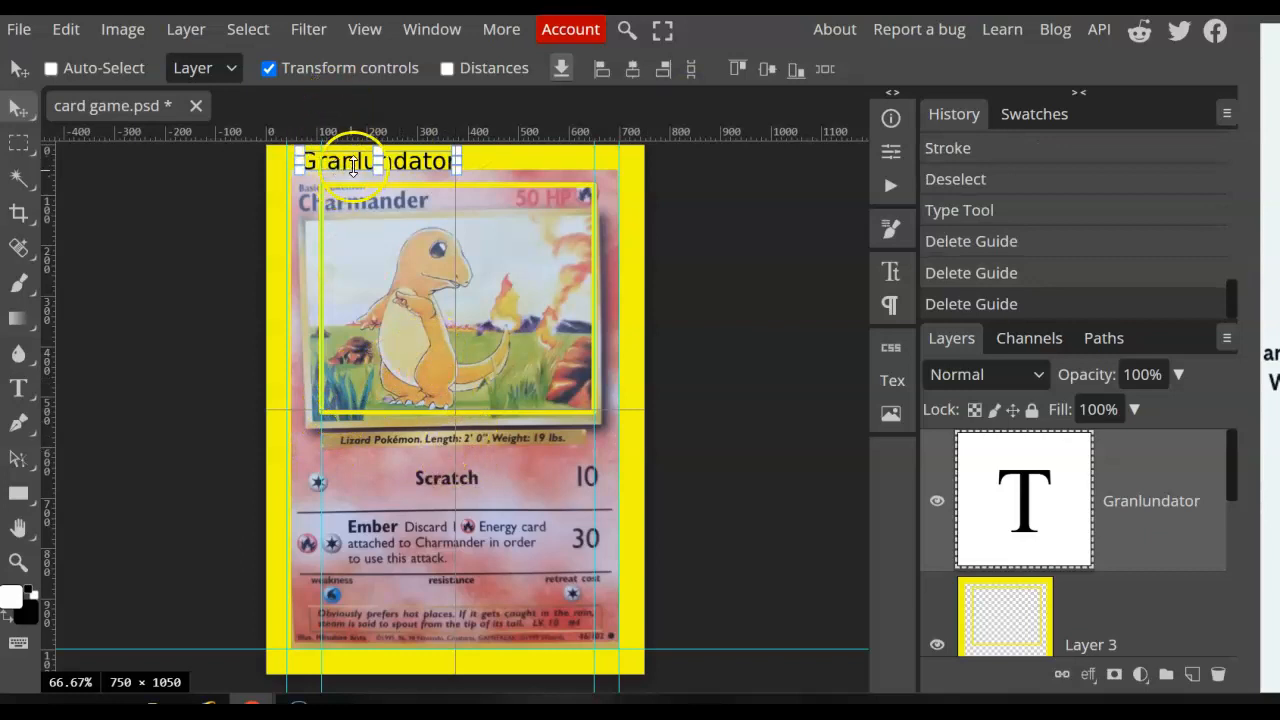
- Nudge the "Granlundator" title down and slightly right so it rests on the upper edge of the yellow picture frame
drag(322, 158, 316, 161)
key(Down)
key(Down)
key(Down)
key(Down)
key(Down)
key(Down)
key(Down)
key(Down)
key(Down)
key(Down)
key(Down)
key(Down)
key(Down)
key(Down)
key(Down)
key(Down)
key(Down)
key(Down)
key(Down)
key(Down)
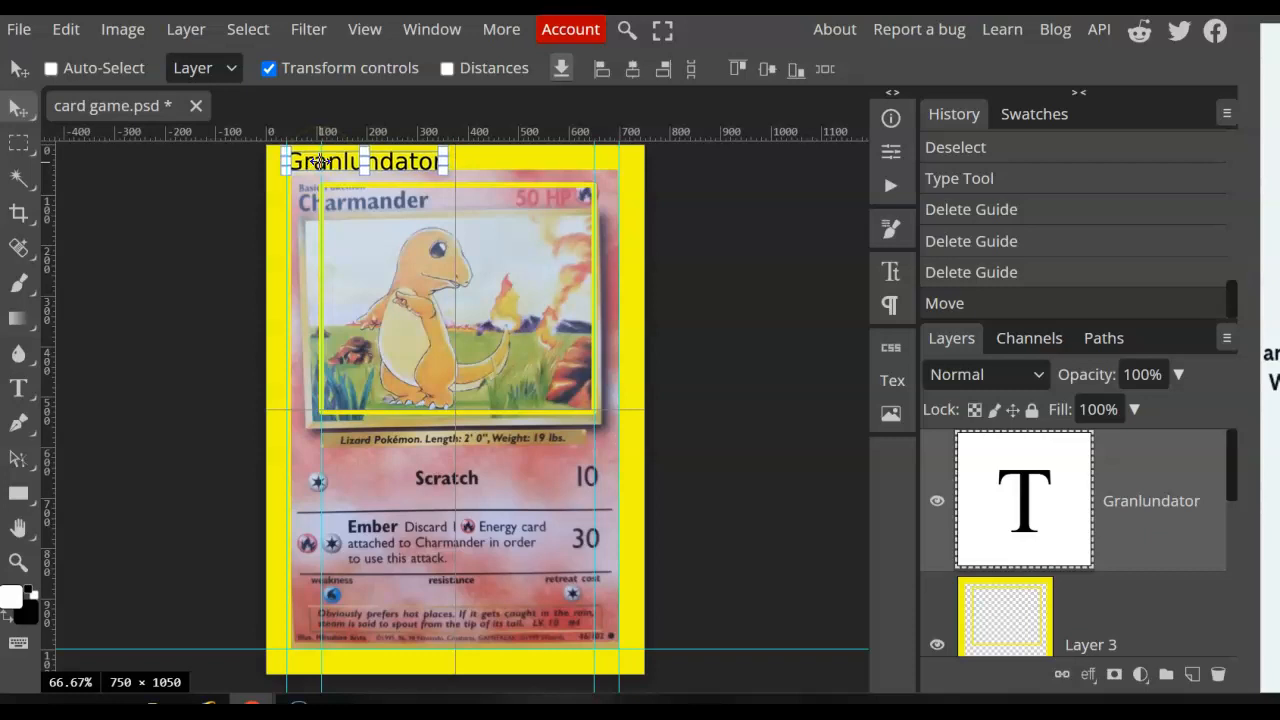
key(Right)
key(Right)
key(Right)
key(Right)
key(Right)
key(Right)
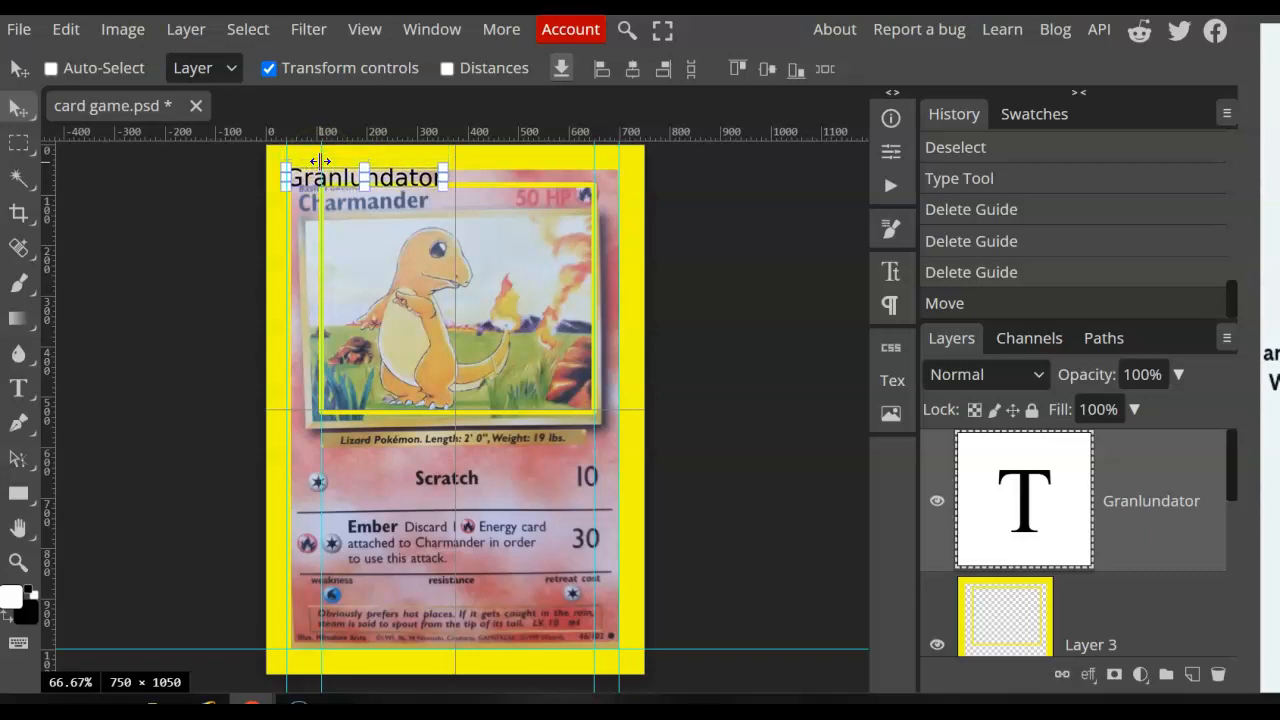
key(Right)
key(Right)
key(Right)
key(Right)
key(Right)
key(Right)
key(Right)
key(Right)
key(Right)
key(Right)
key(Right)
key(Right)
key(Right)
key(Right)
key(Right)
key(Right)
key(Right)
key(Right)
key(Right)
key(Right)
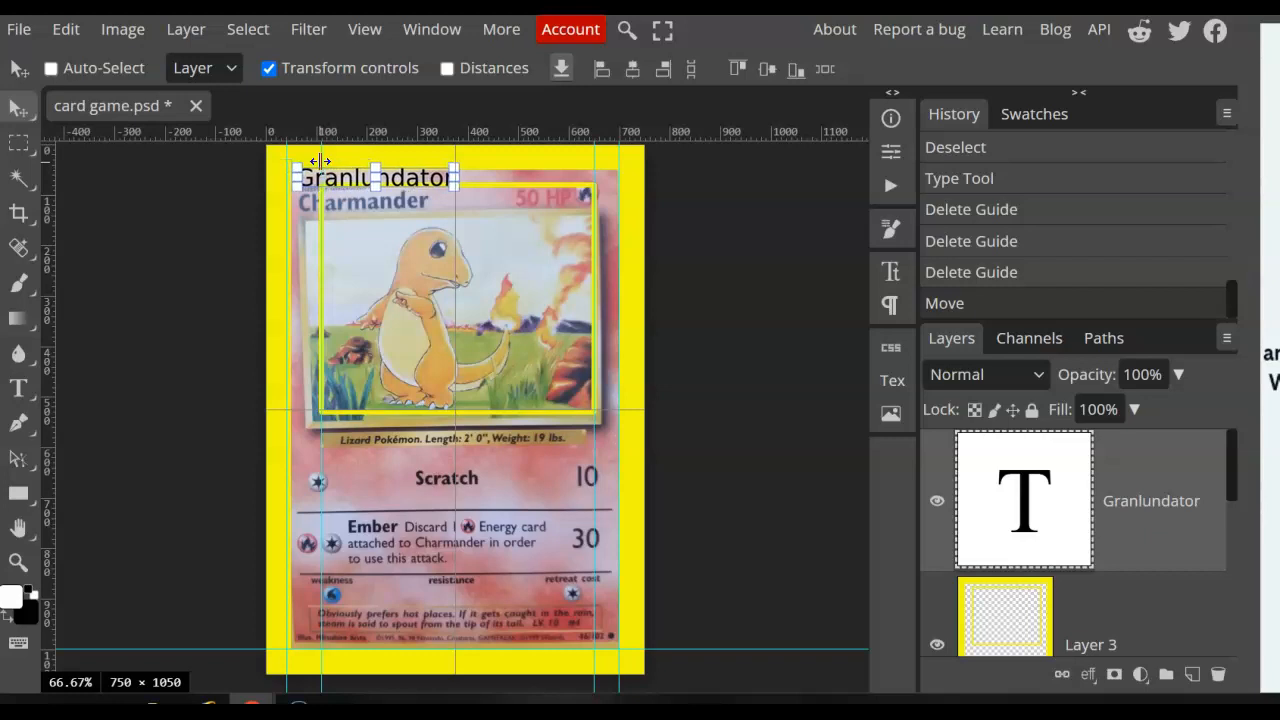
key(Left)
key(Left)
key(Left)
key(Left)
key(Left)
key(Left)
key(Left)
key(Left)
key(Left)
key(Left)
key(Left)
key(Left)
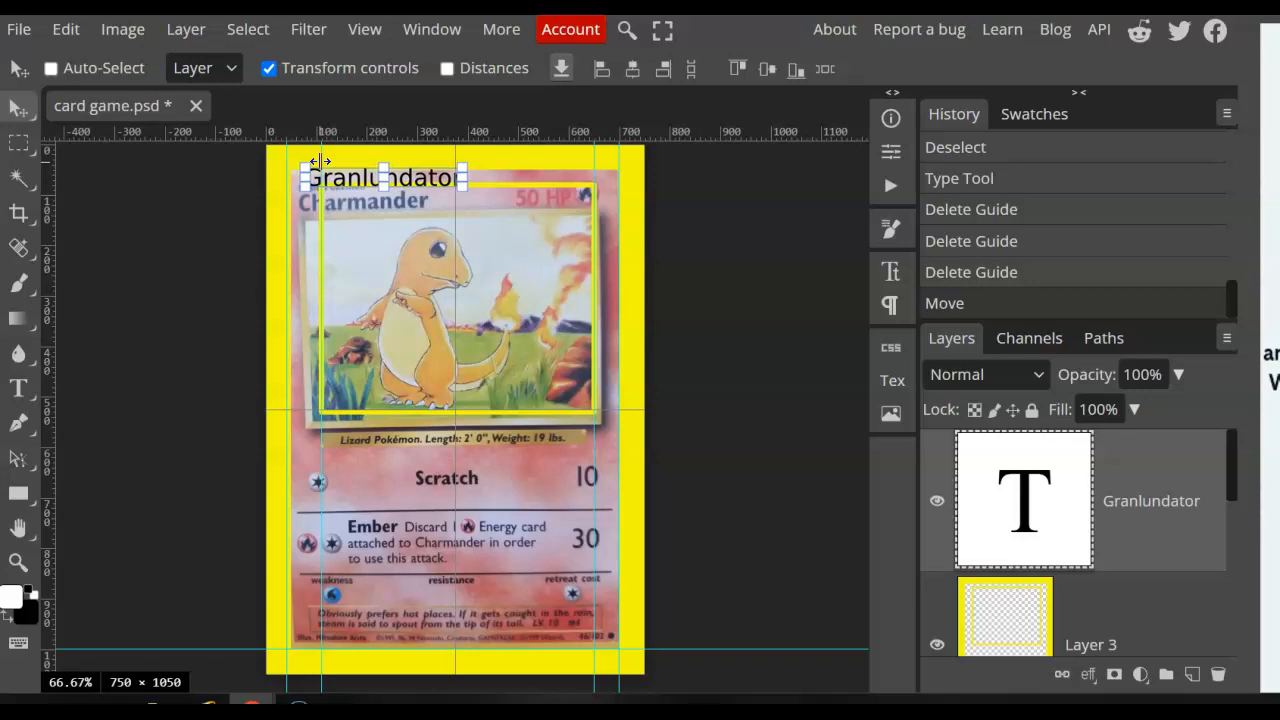
key(Up)
key(Up)
key(Up)
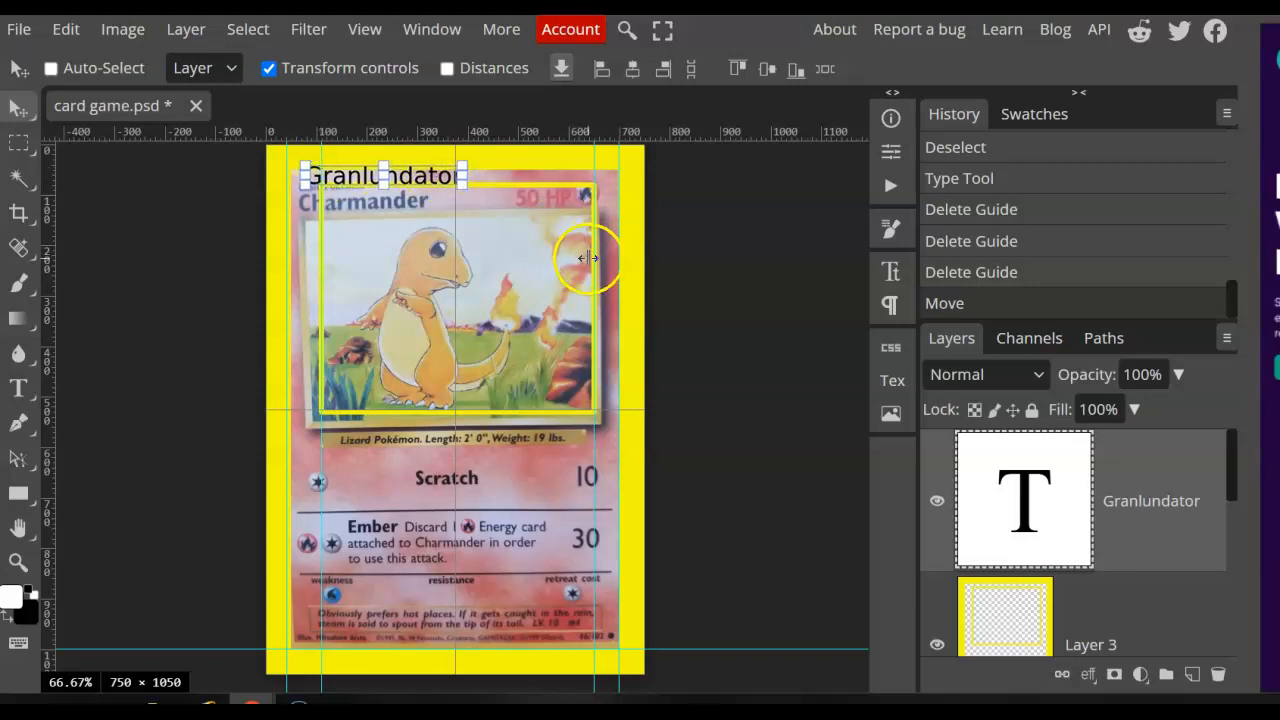
click(17, 68)
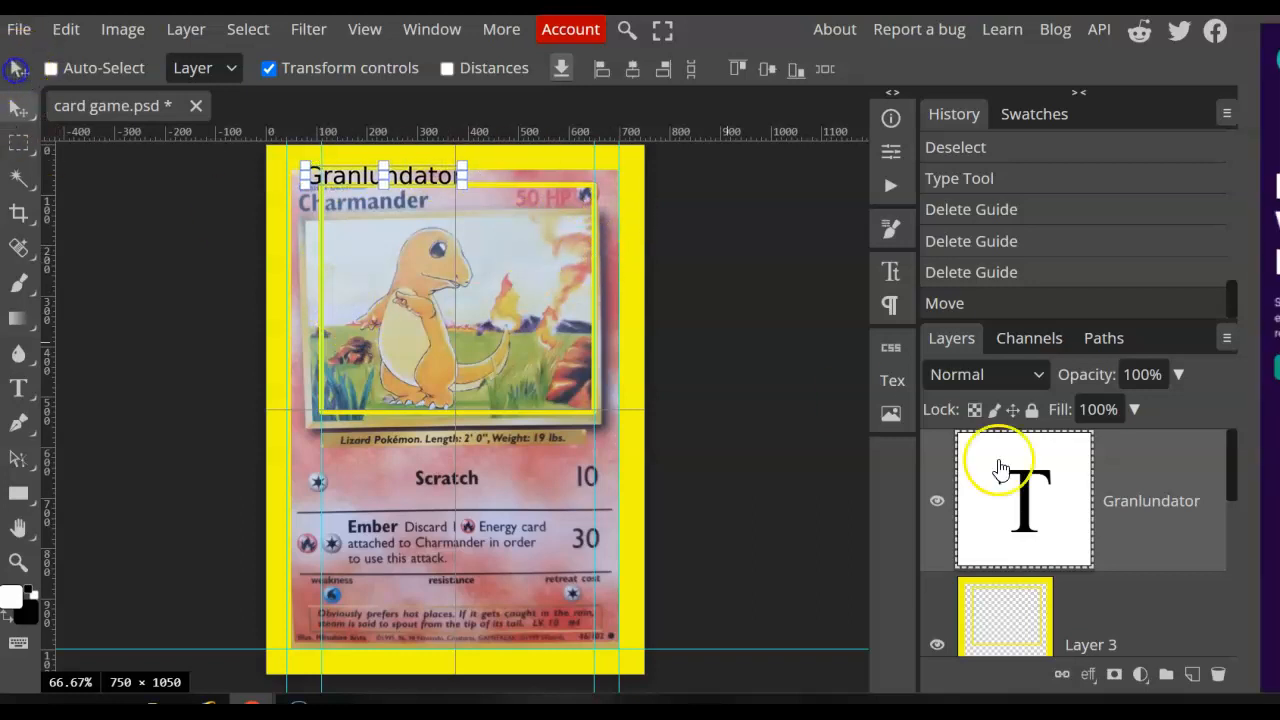
click(1043, 612)
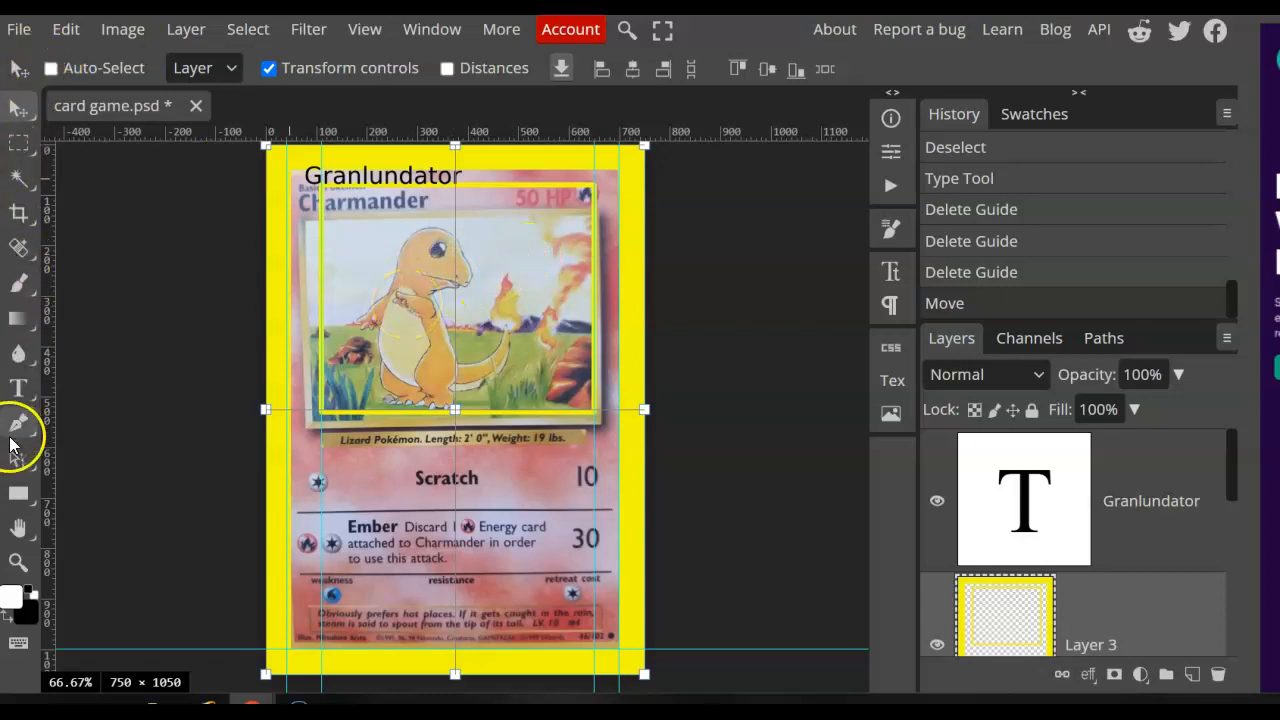
click(18, 388)
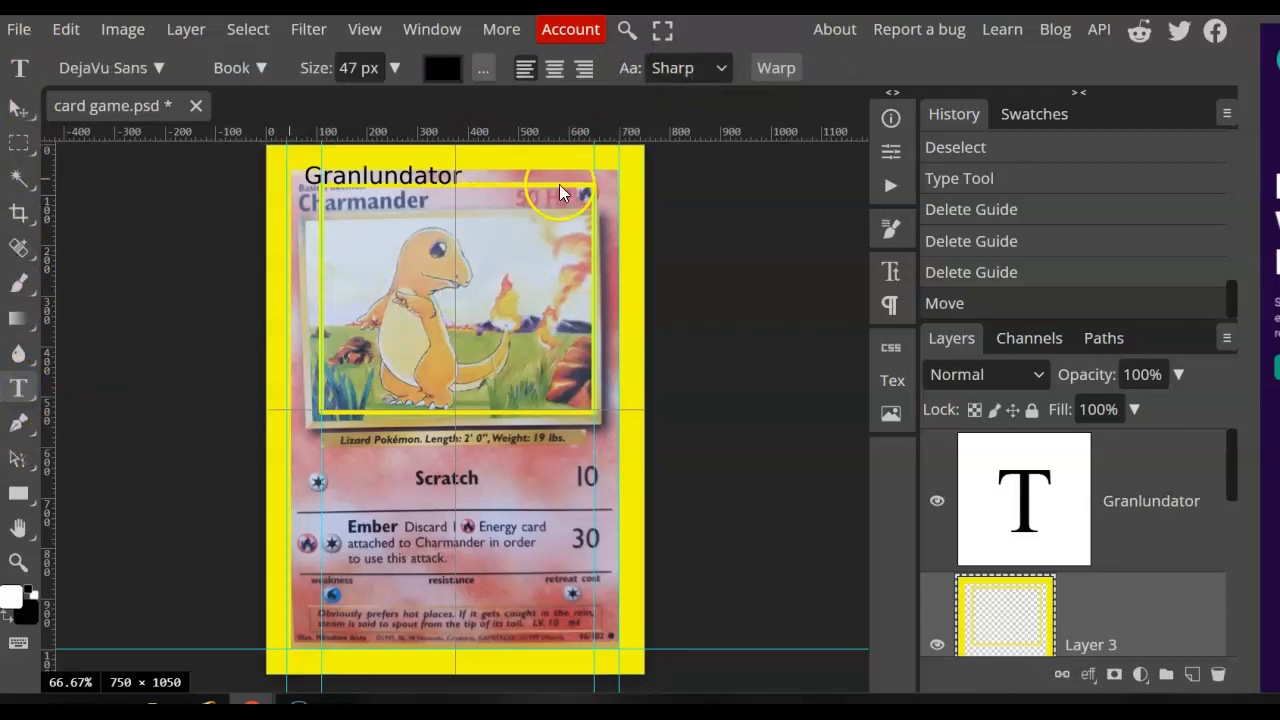
click(521, 174)
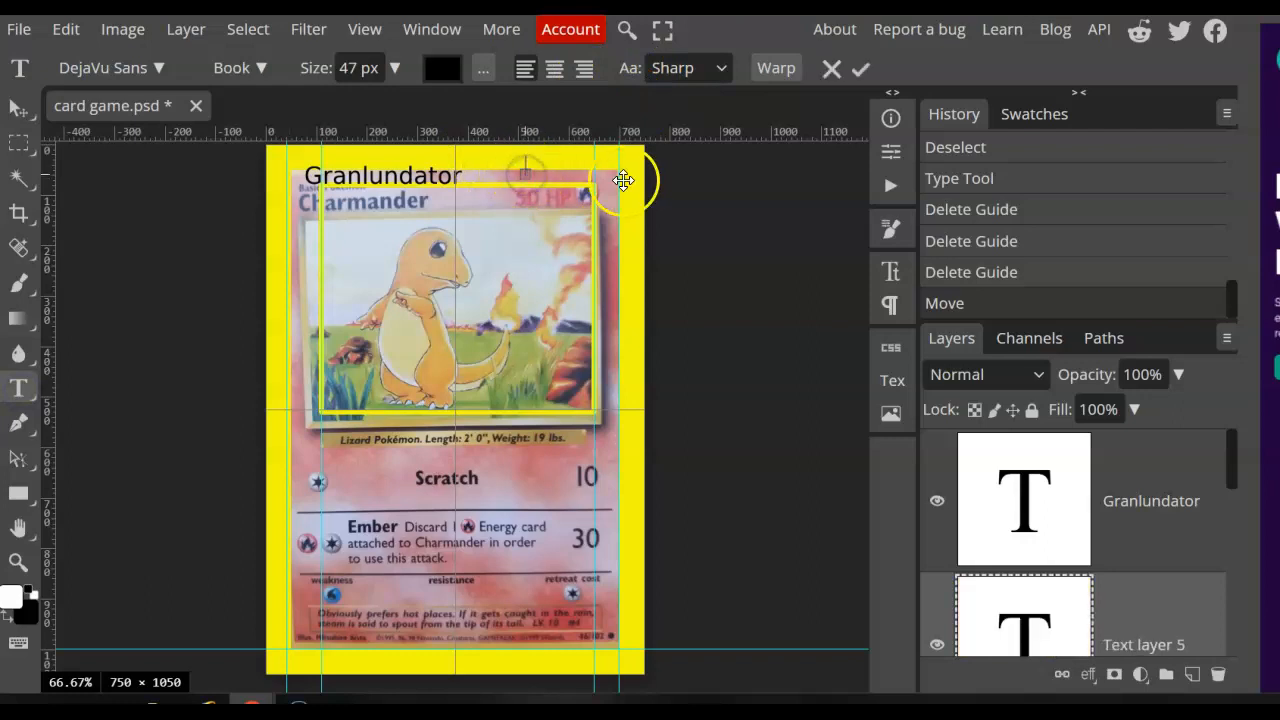
key(Escape)
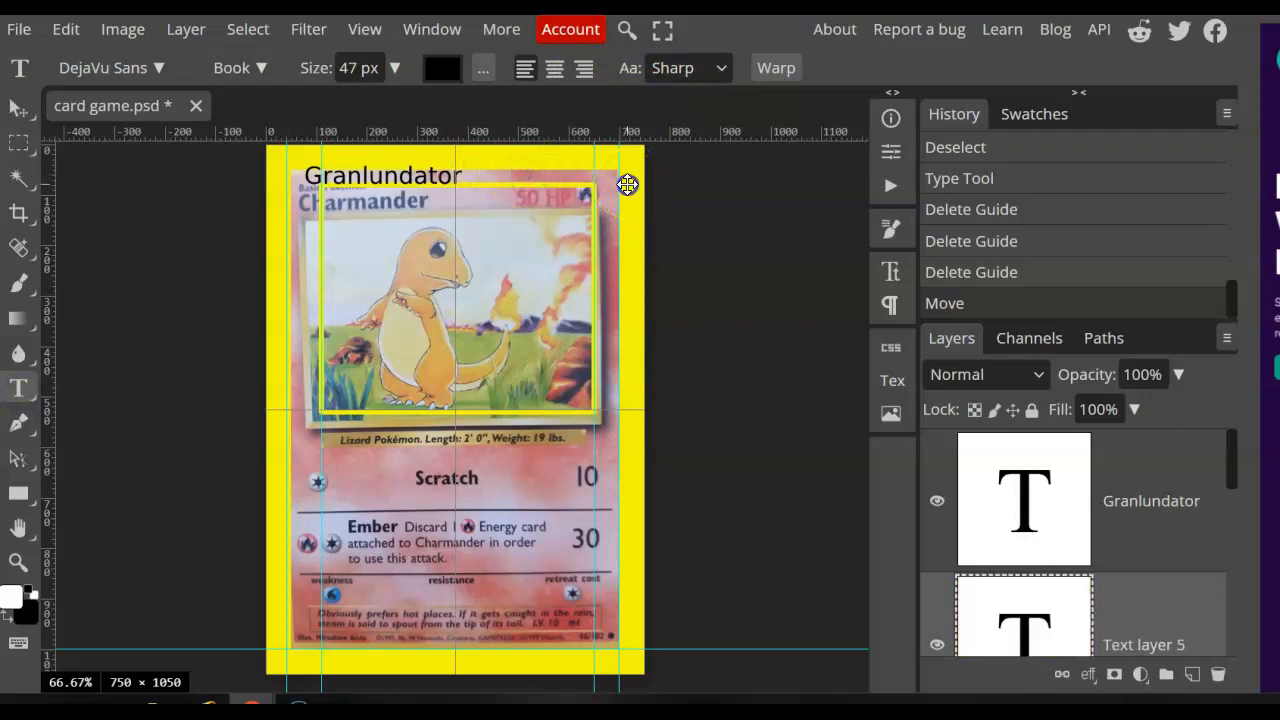
key(1)
key(space)
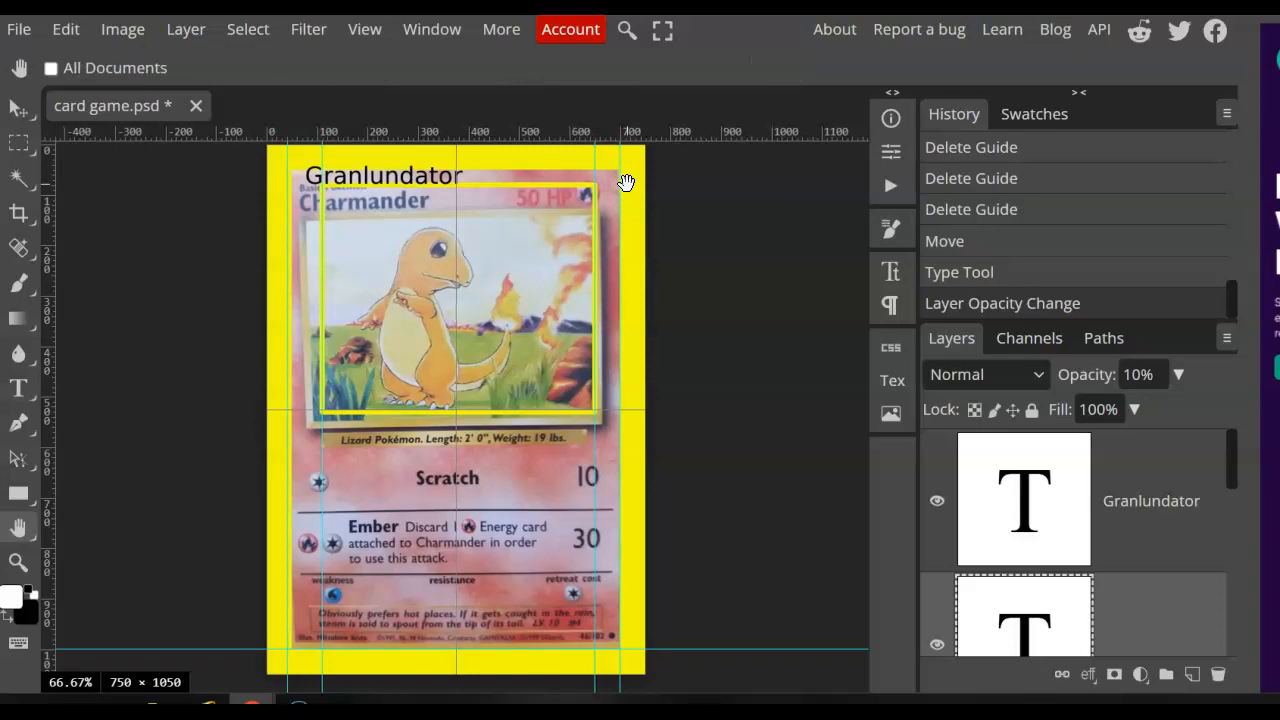
scroll(1114, 531, down, 2)
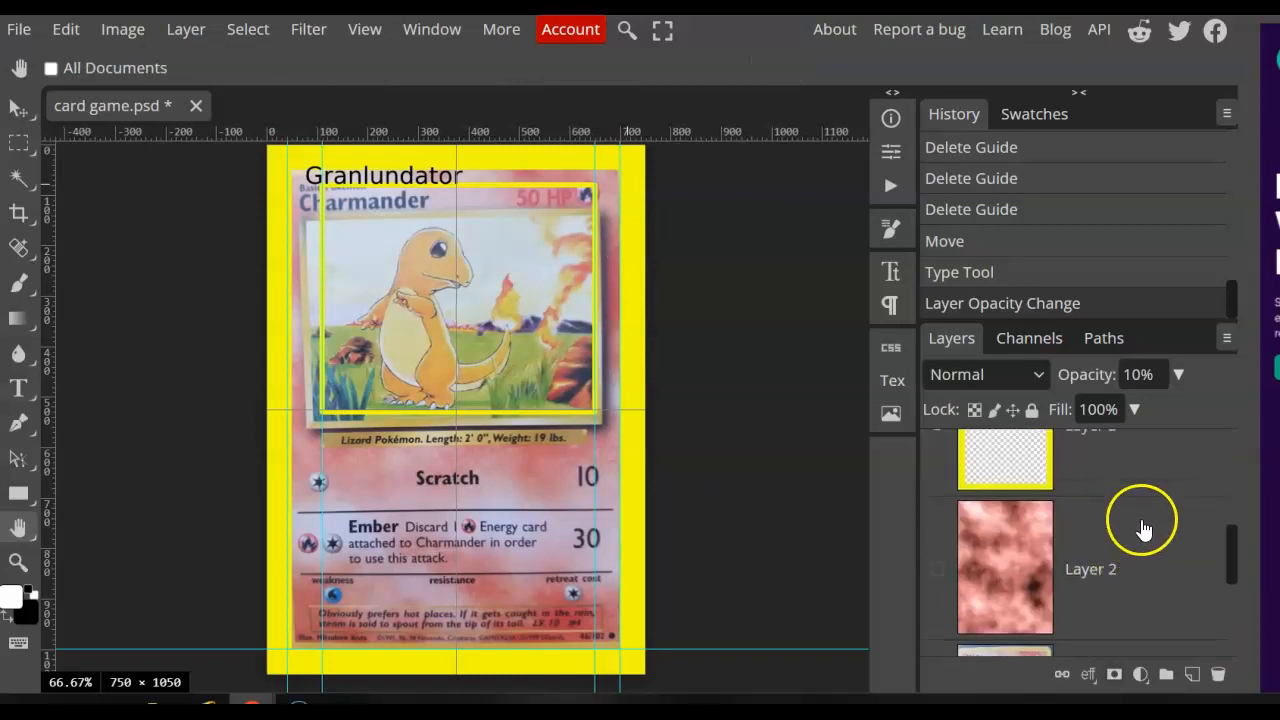
scroll(1143, 523, up, 1)
click(1032, 490)
click(1218, 674)
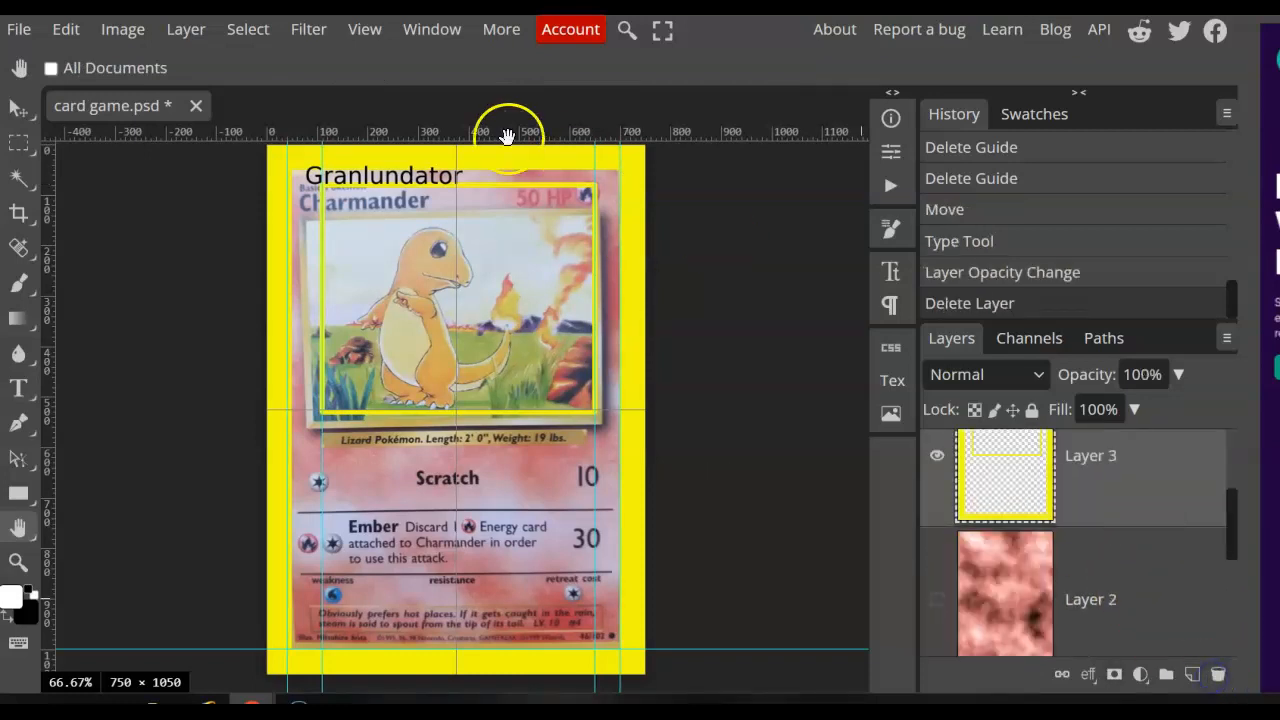
- Add the text "100hp" in black 47 px DejaVu Sans above the picture frame, level with the "Granlundator" title
click(18, 388)
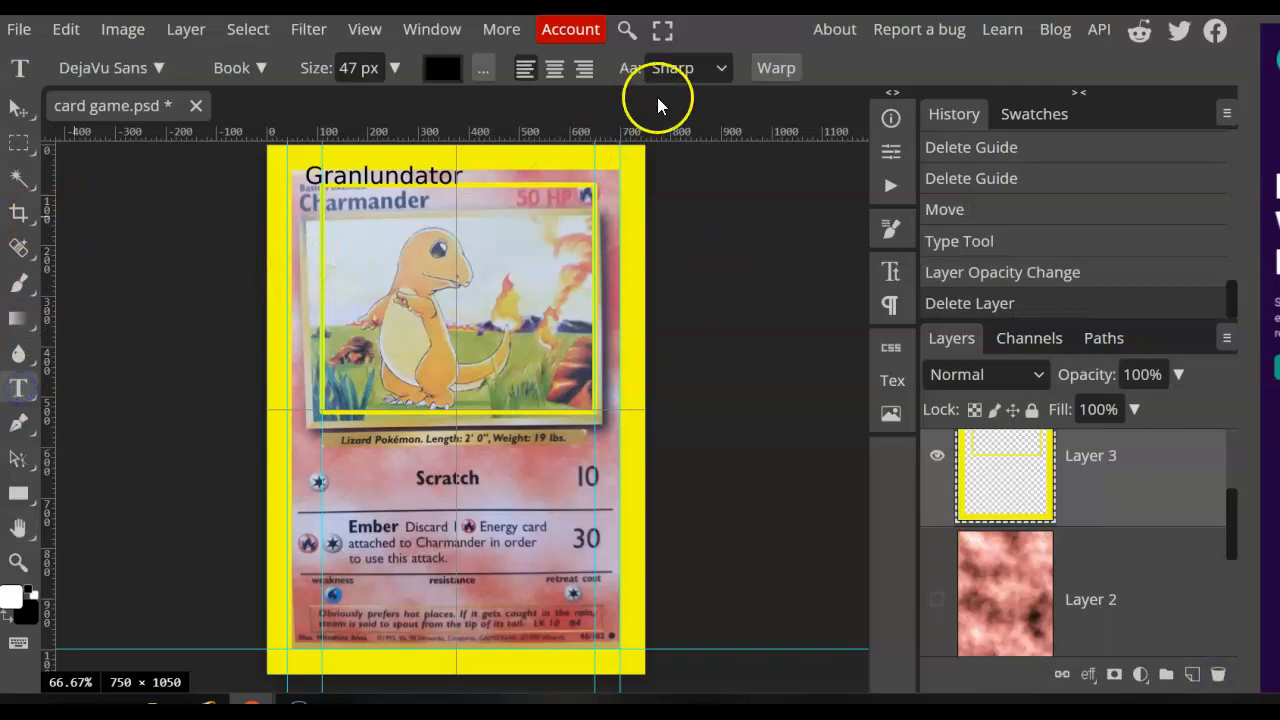
click(536, 183)
text(100)
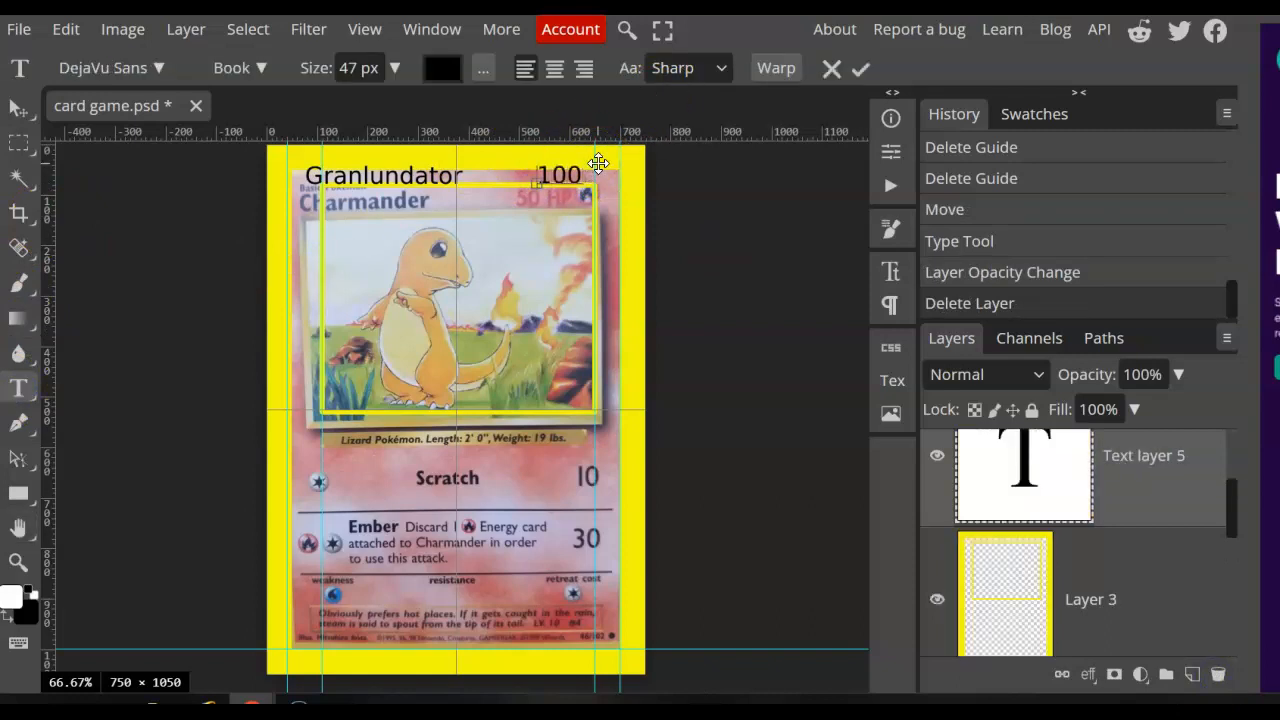
click(598, 163)
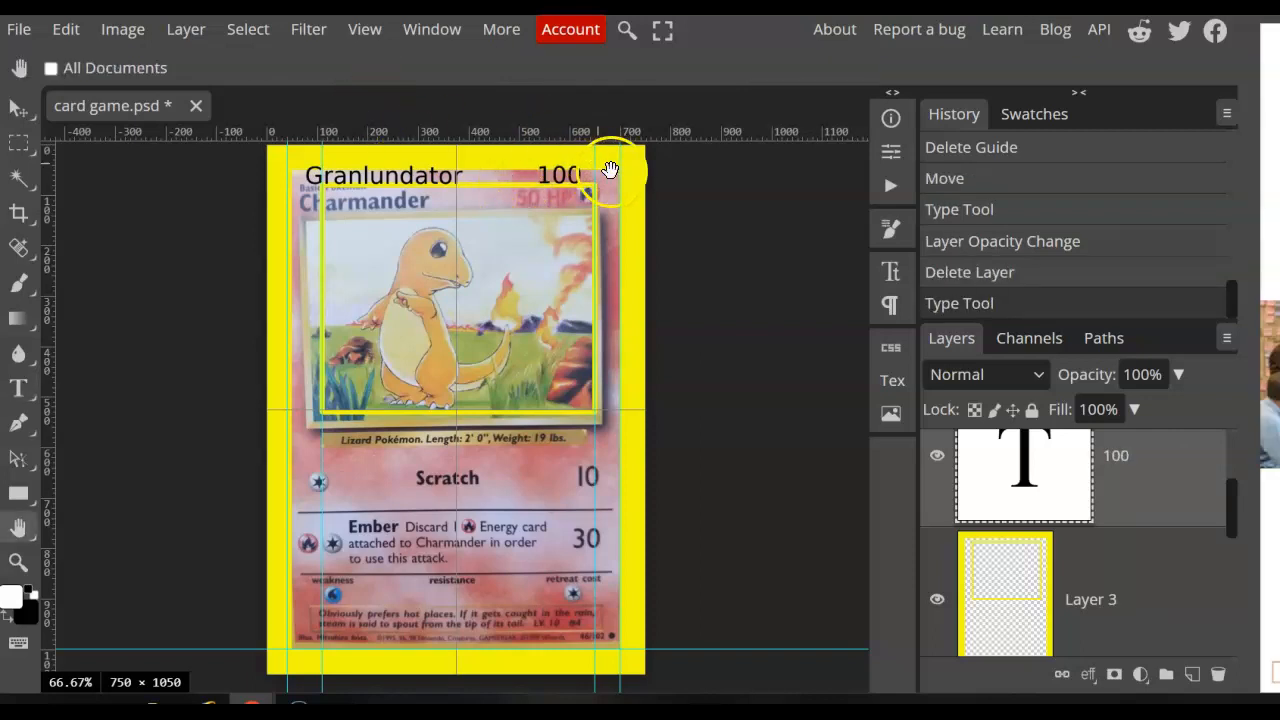
drag(560, 170, 560, 172)
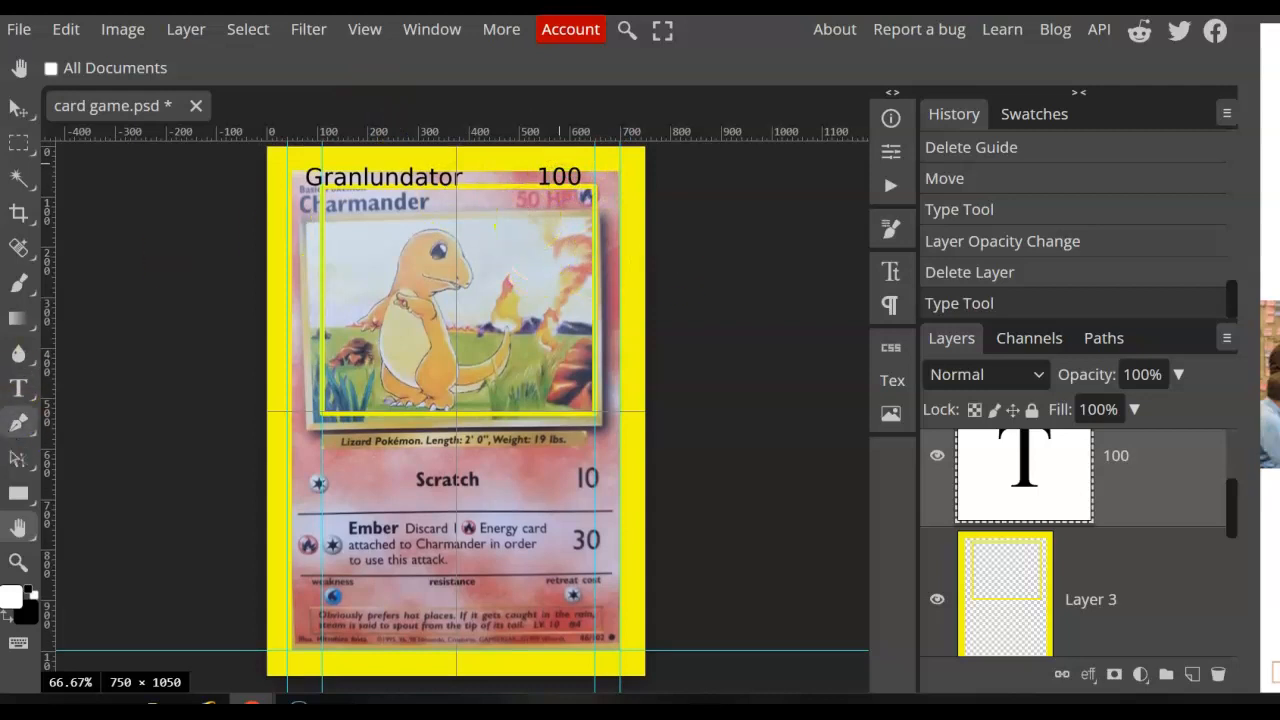
click(18, 388)
click(560, 176)
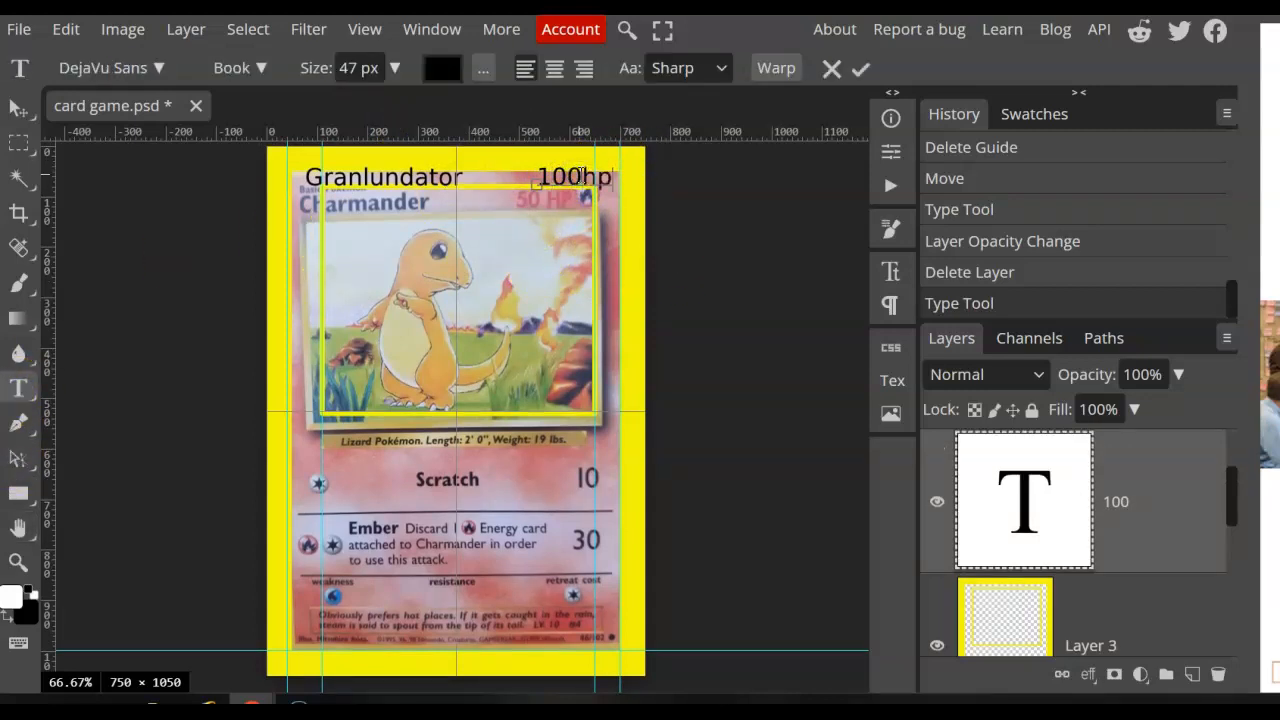
click(861, 72)
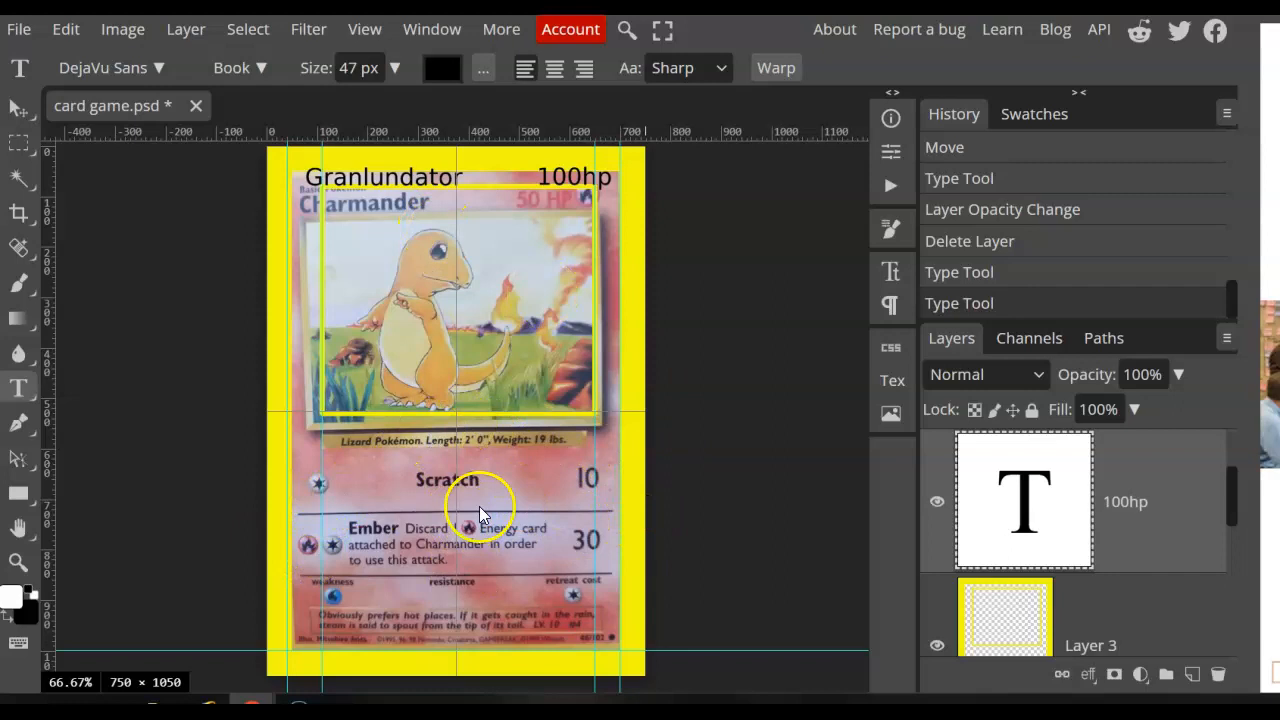
- Create a new layer above the "100hp" text and name it "icon"
click(18, 563)
click(327, 486)
click(327, 486)
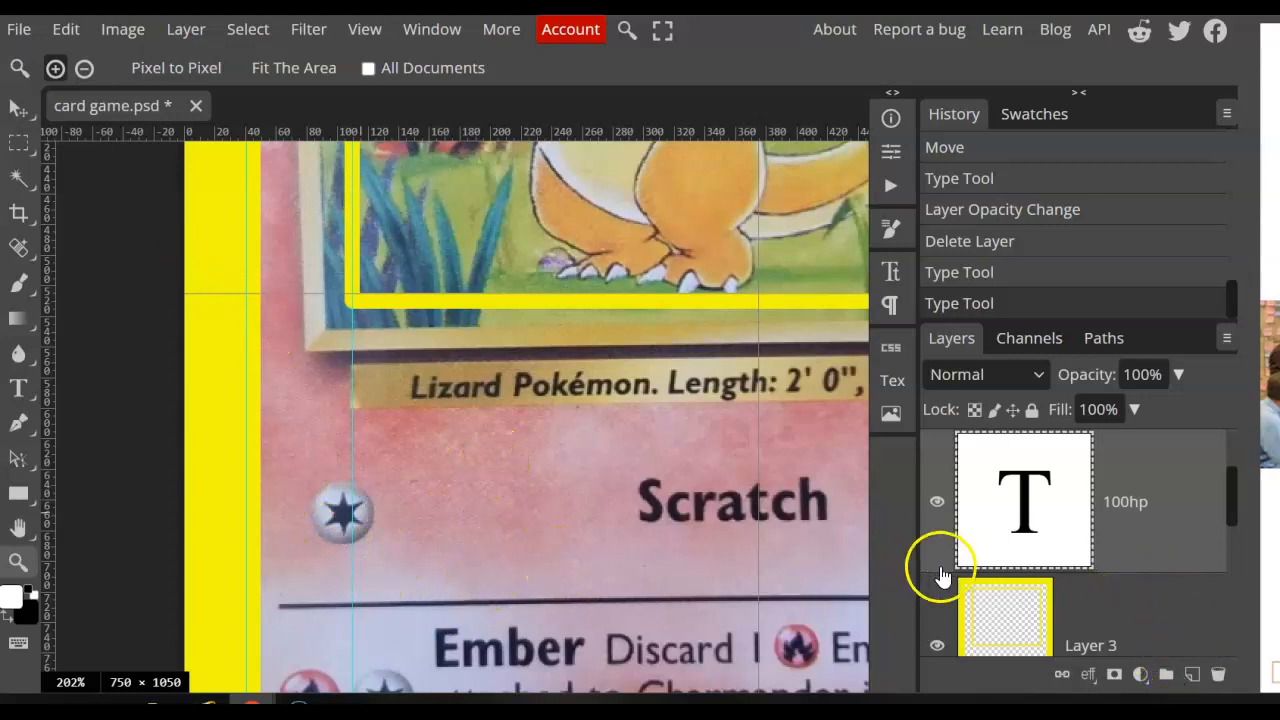
click(1193, 674)
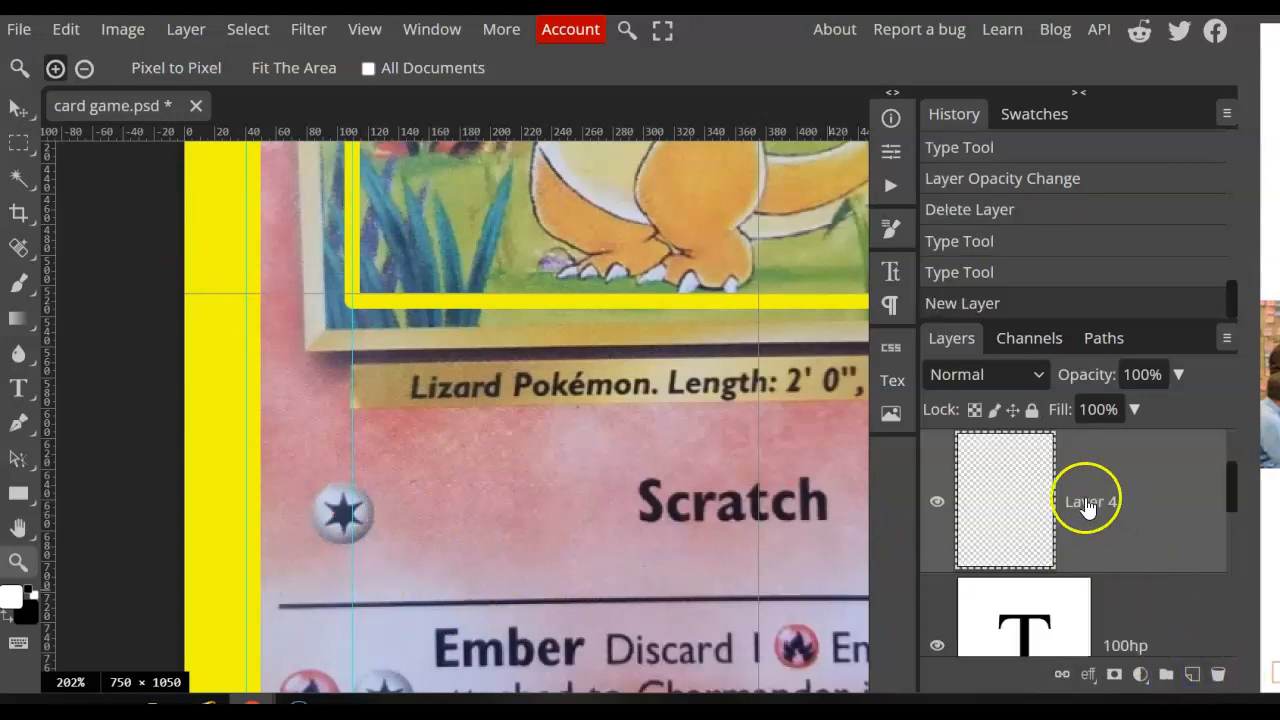
double_click(1090, 503)
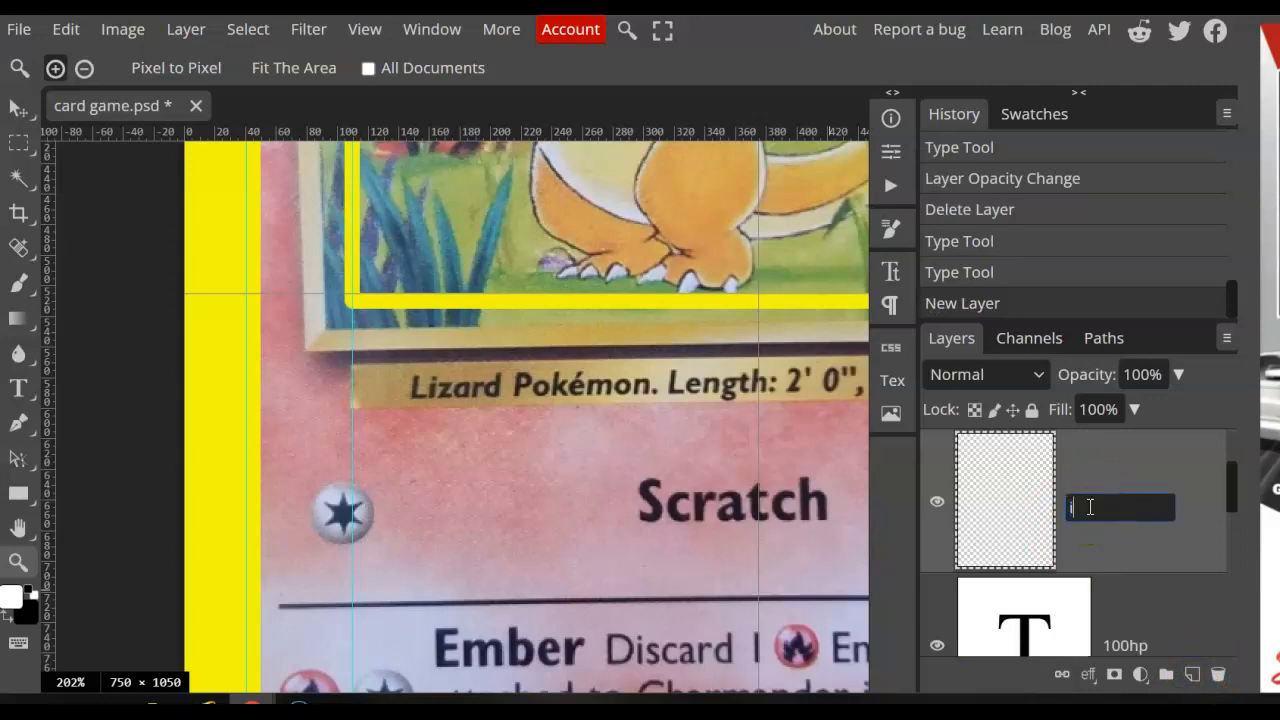
scroll(1130, 505, up, 1)
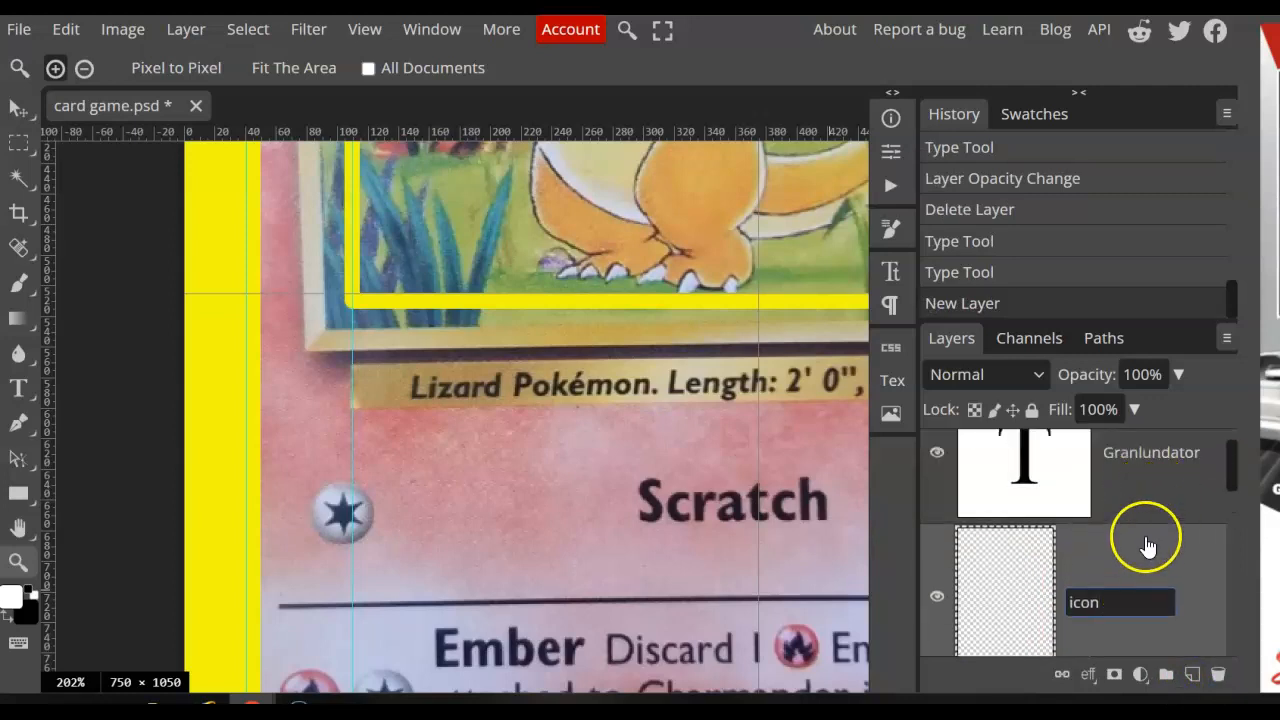
scroll(1143, 534, down, 1)
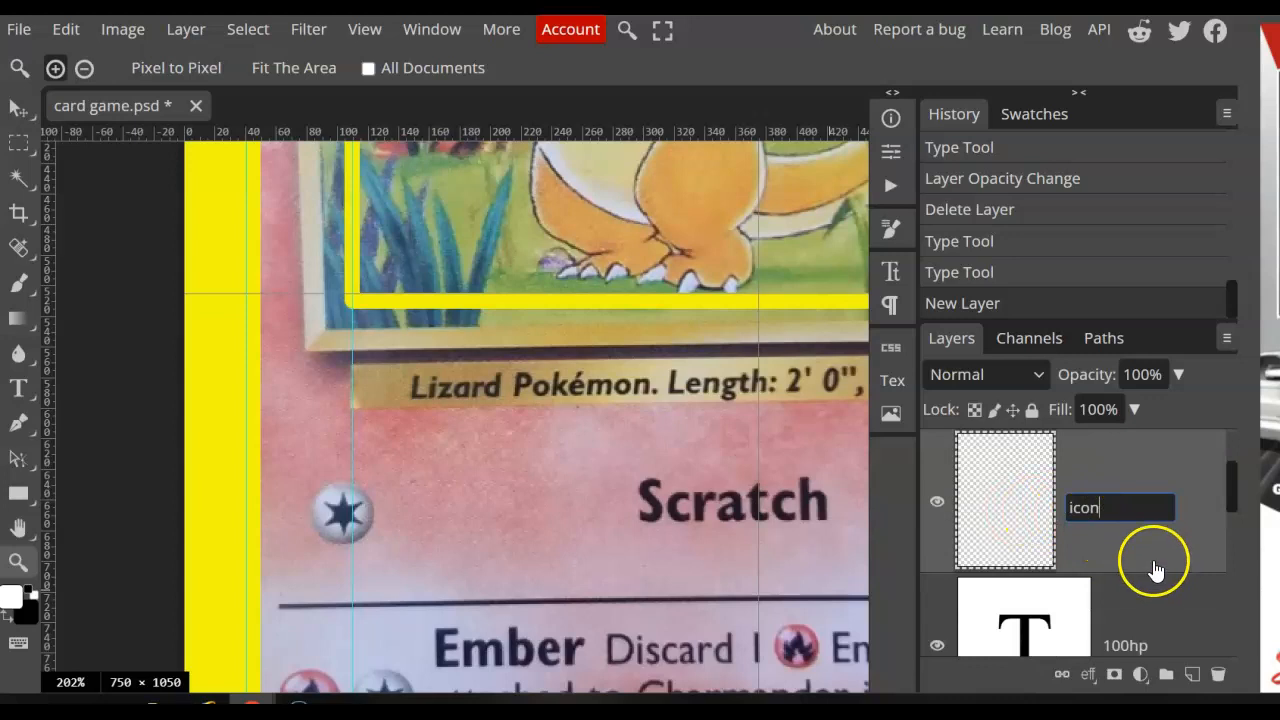
click(1187, 570)
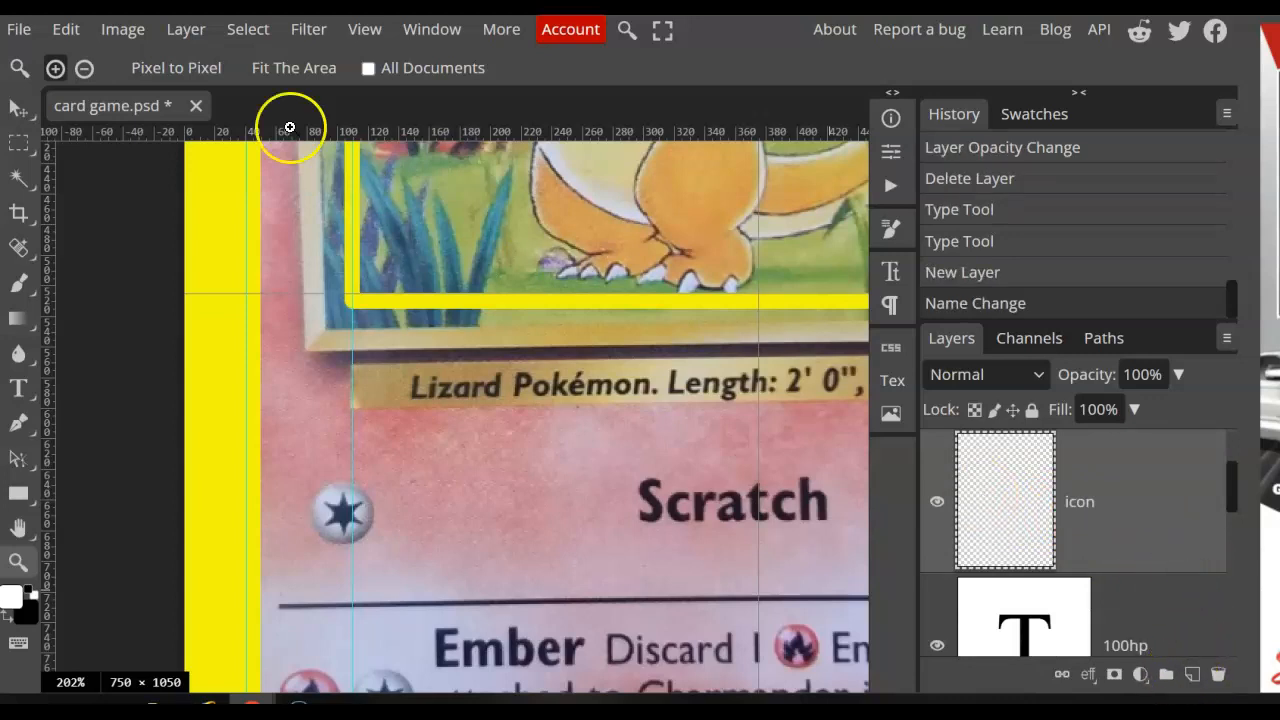
click(178, 29)
mouse_move(172, 72)
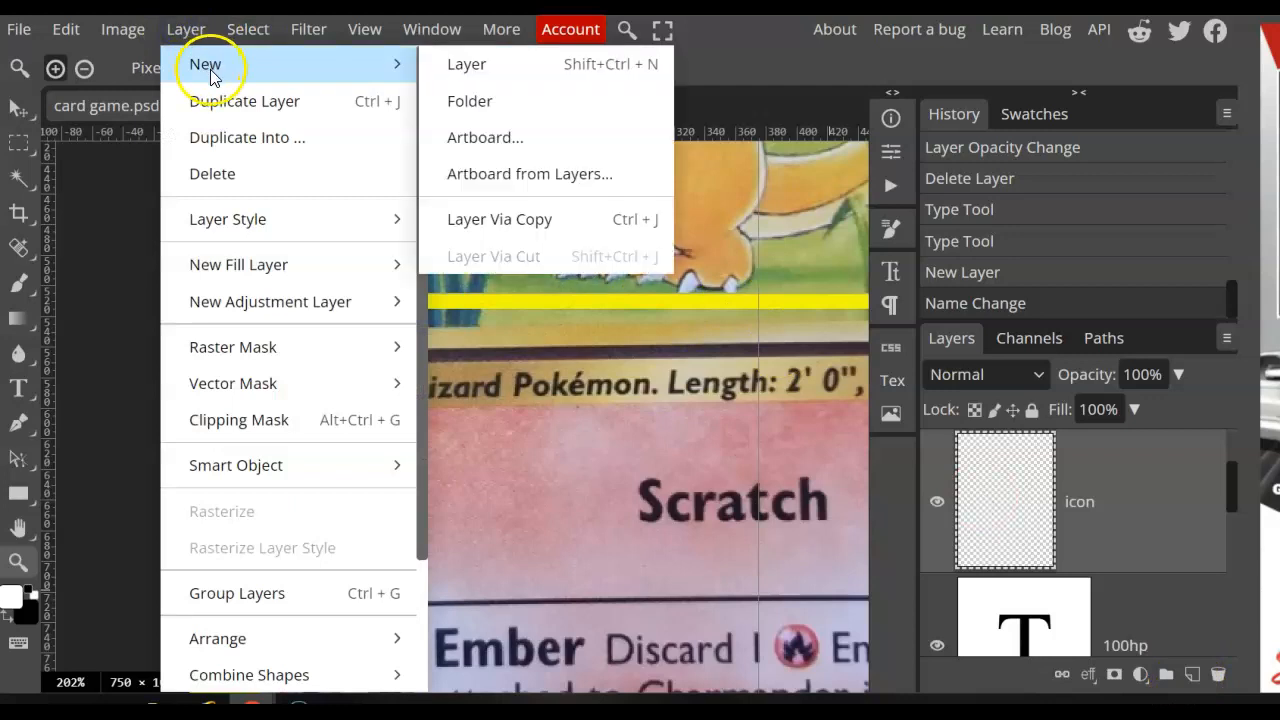
click(784, 80)
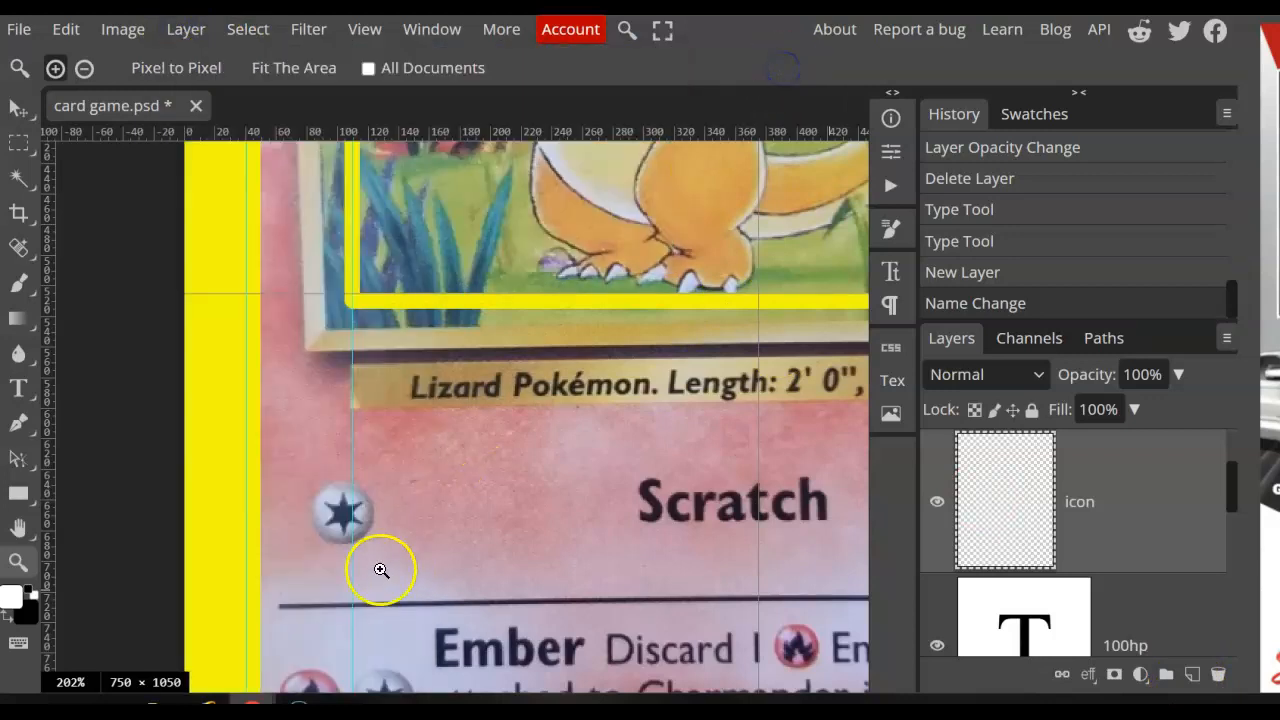
- Make a circular selection around the star symbol beside "Scratch" and paint it white with the Brush on the icon layer
right_click(18, 143)
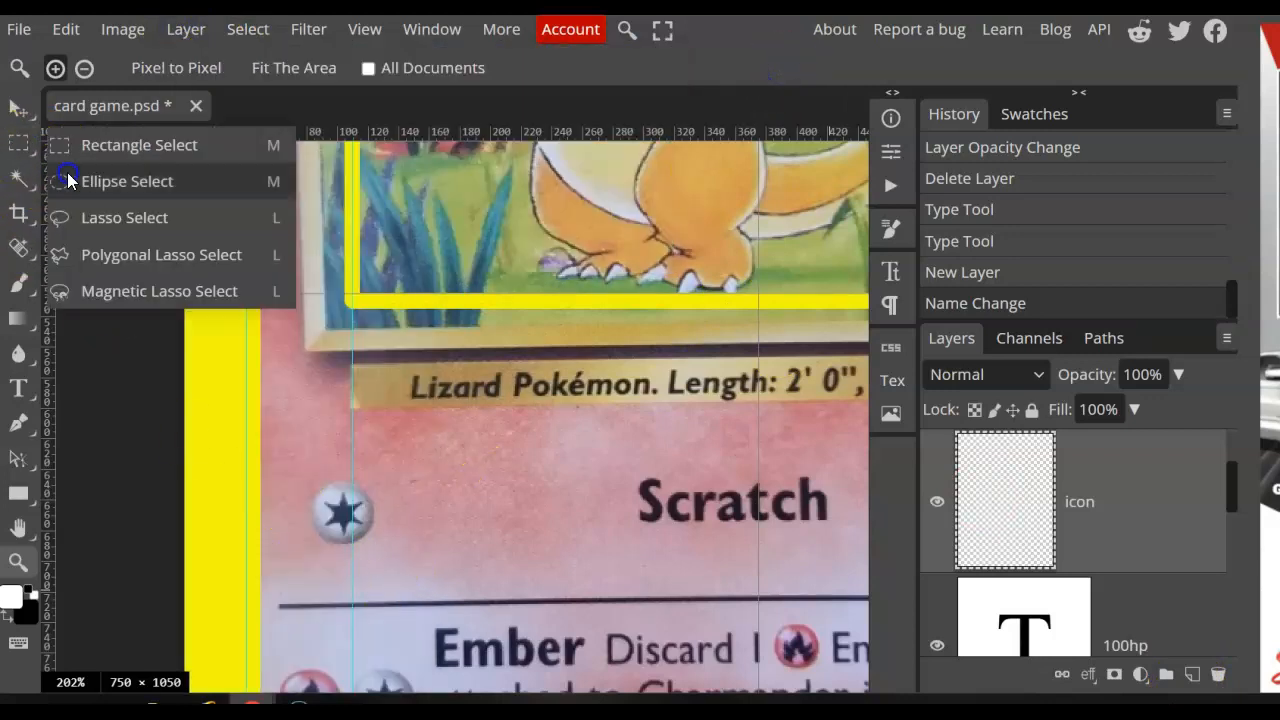
click(120, 194)
drag(310, 477, 372, 547)
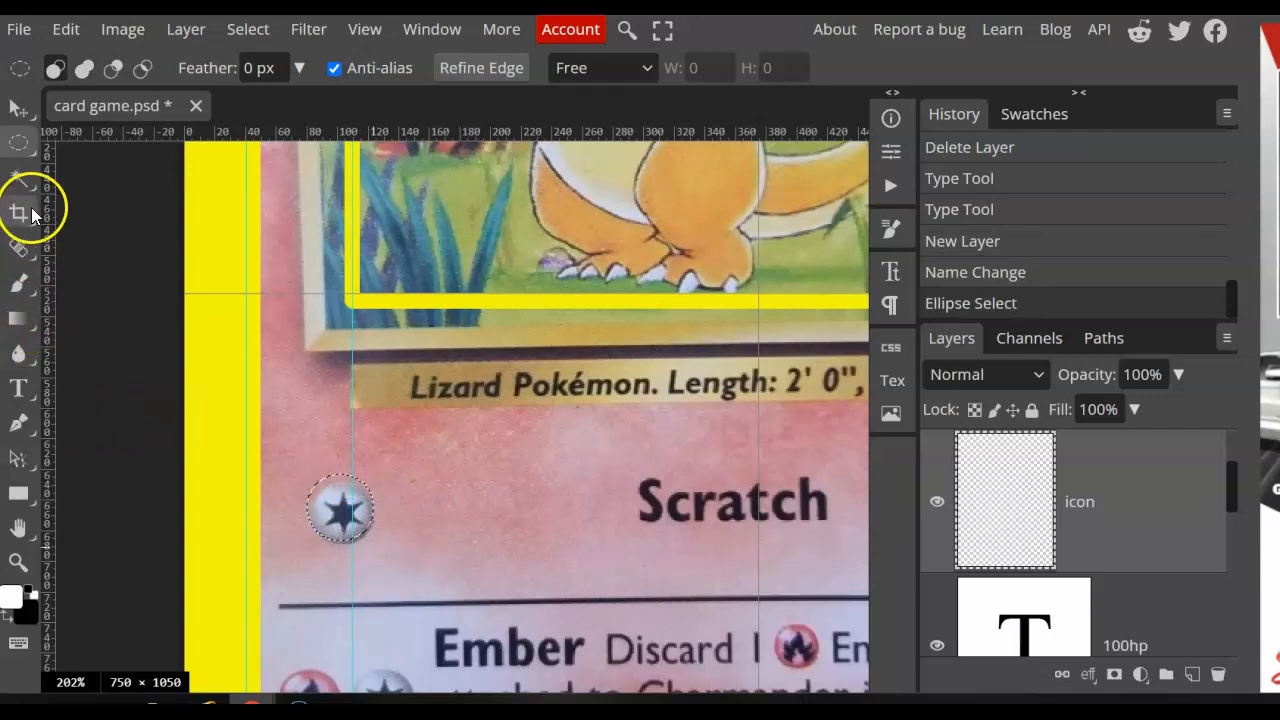
click(19, 283)
mouse_move(314, 508)
mouse_down()
mouse_move(342, 475)
mouse_move(375, 483)
mouse_move(379, 451)
mouse_move(391, 487)
mouse_up()
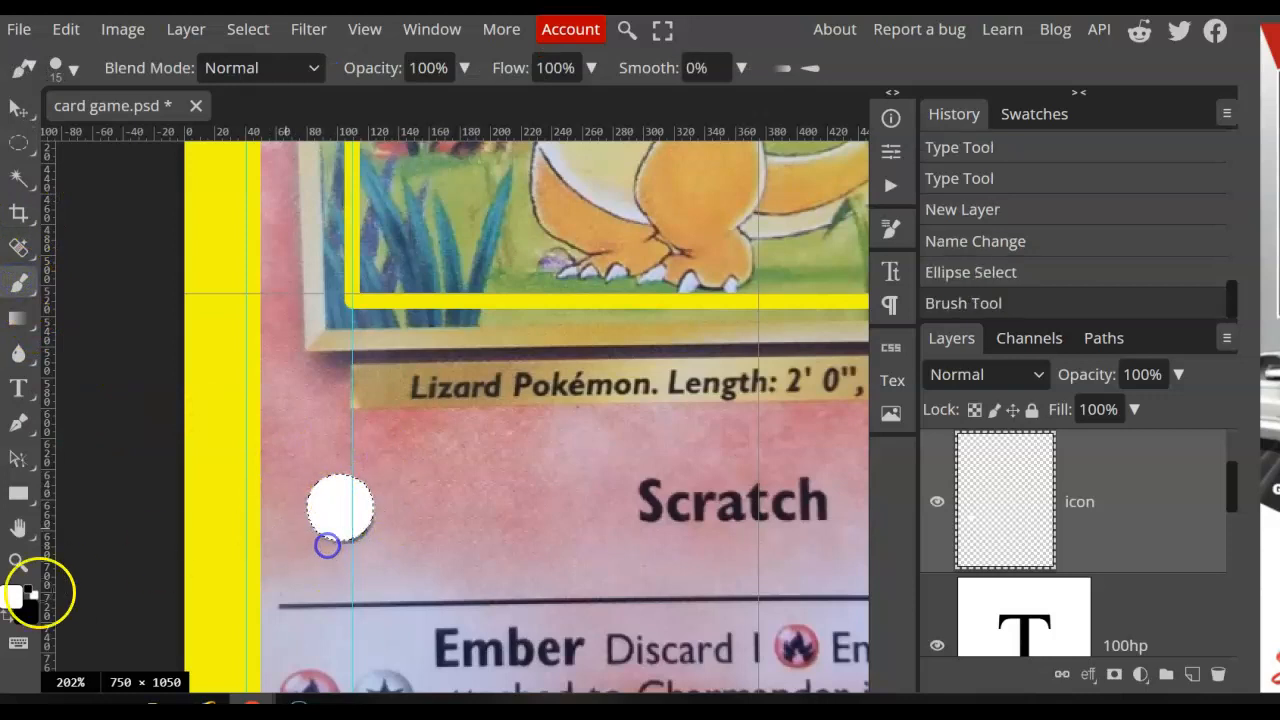
- Set the foreground colour to yellow f7ff00, repaint the selected circle with it and clear the selection
click(14, 596)
click(471, 226)
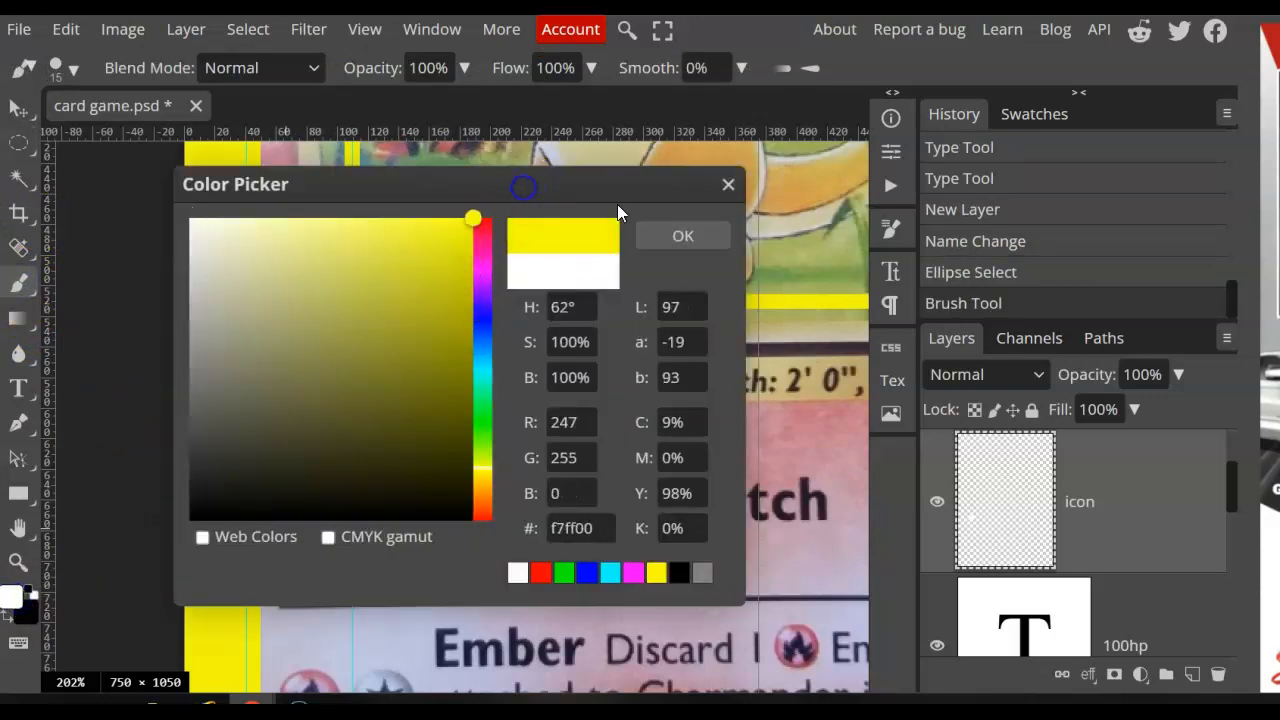
click(683, 236)
mouse_move(313, 505)
mouse_down()
mouse_move(278, 487)
mouse_move(232, 531)
mouse_move(333, 496)
mouse_move(281, 560)
mouse_move(348, 545)
mouse_up()
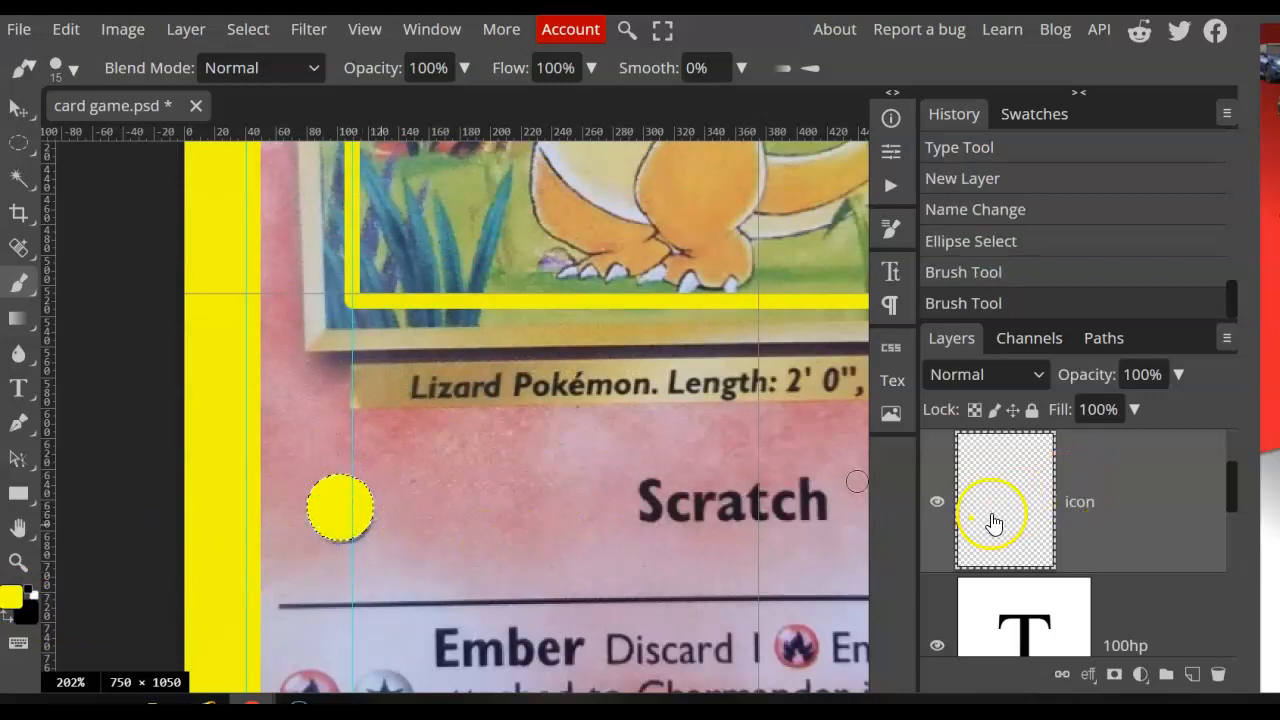
key(ctrl+d)
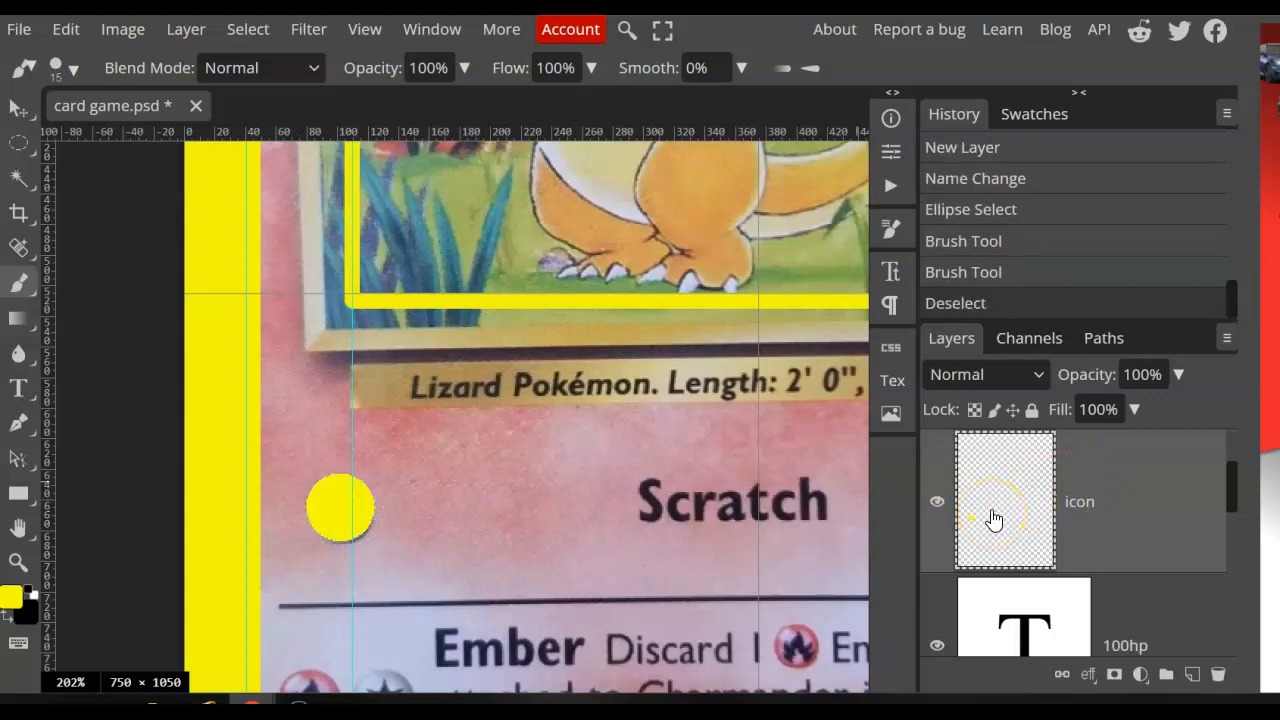
- Give the icon layer a Bevel and Emboss effect with 137% depth, 4 px size and 14 px soften
right_click(1014, 511)
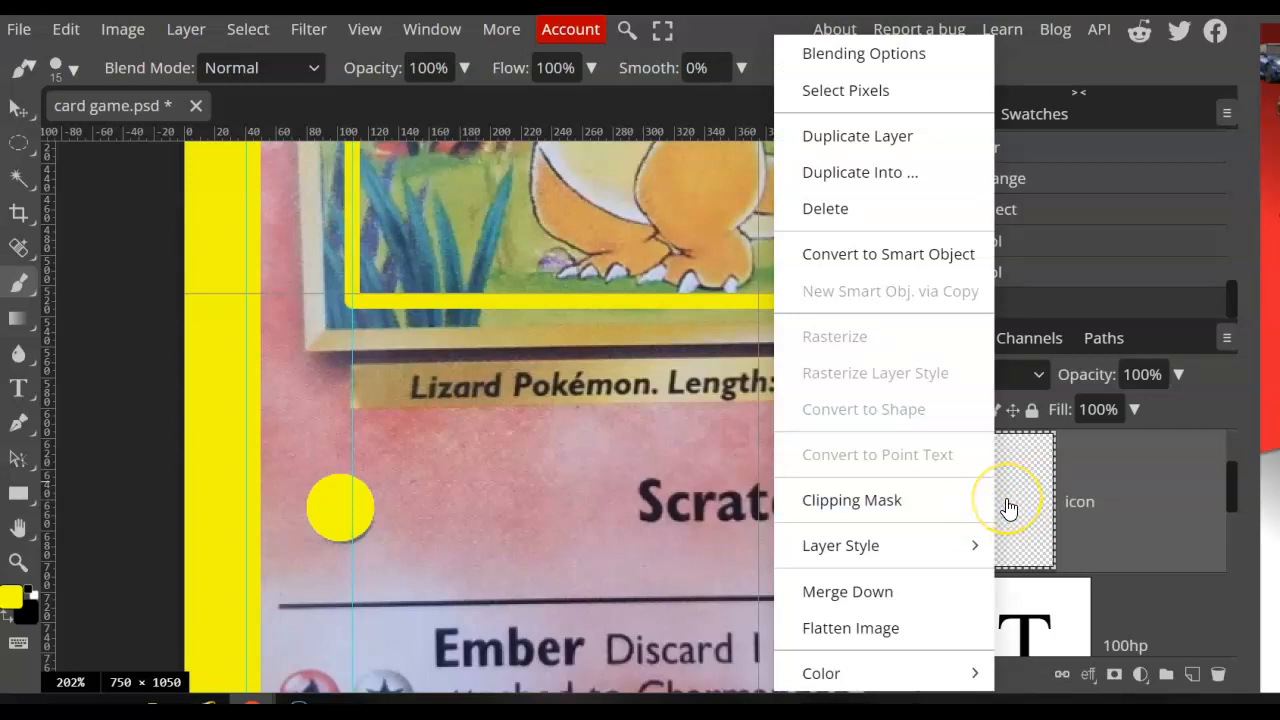
click(897, 54)
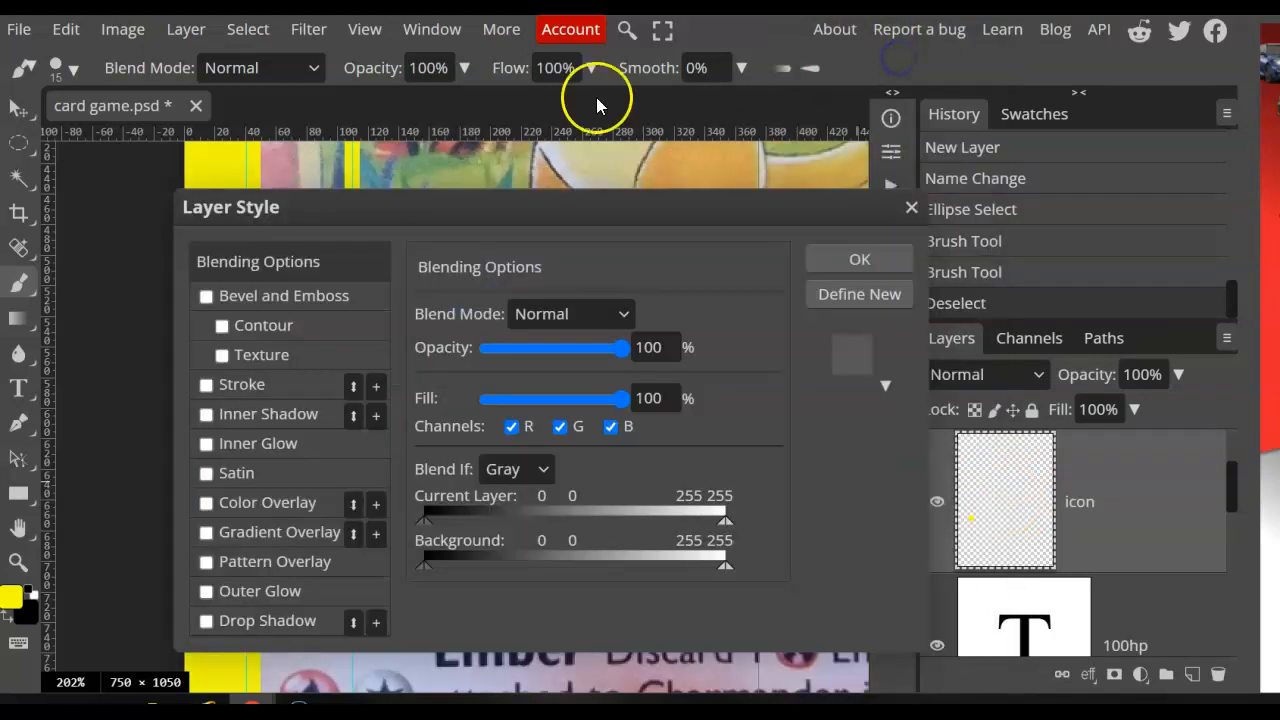
drag(427, 215, 827, 127)
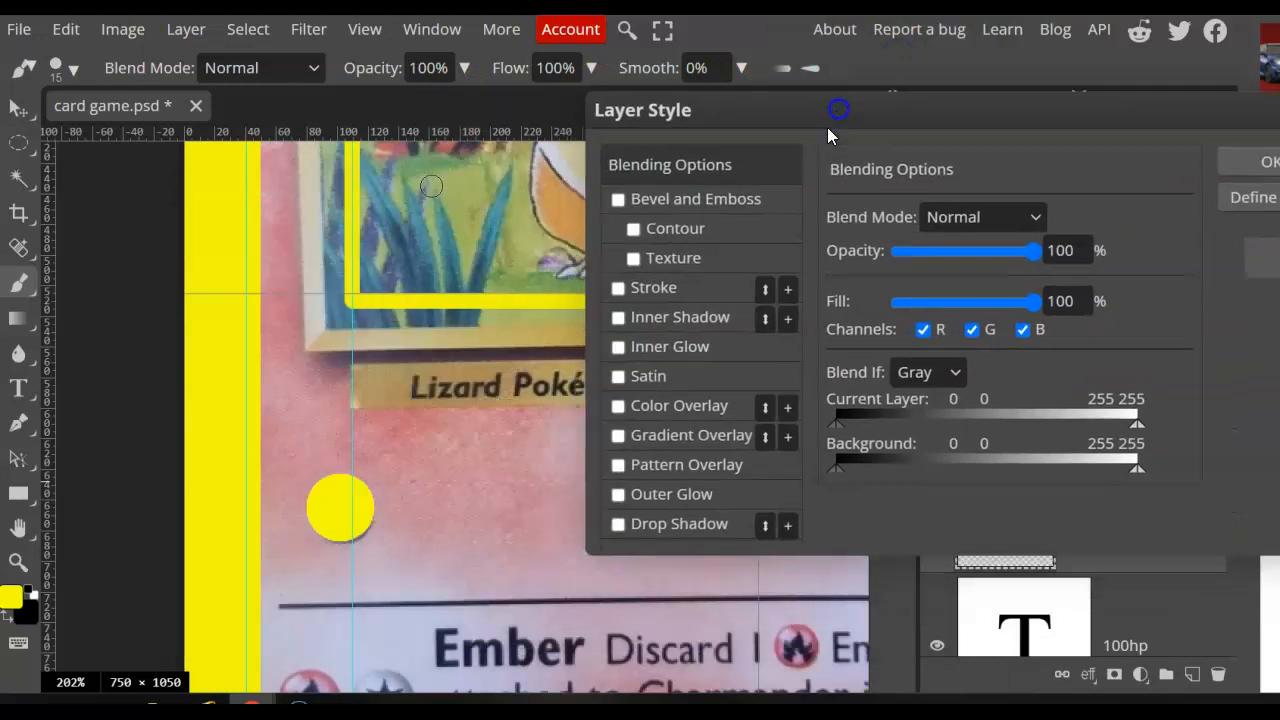
click(676, 200)
drag(917, 282, 921, 282)
drag(903, 349, 1015, 366)
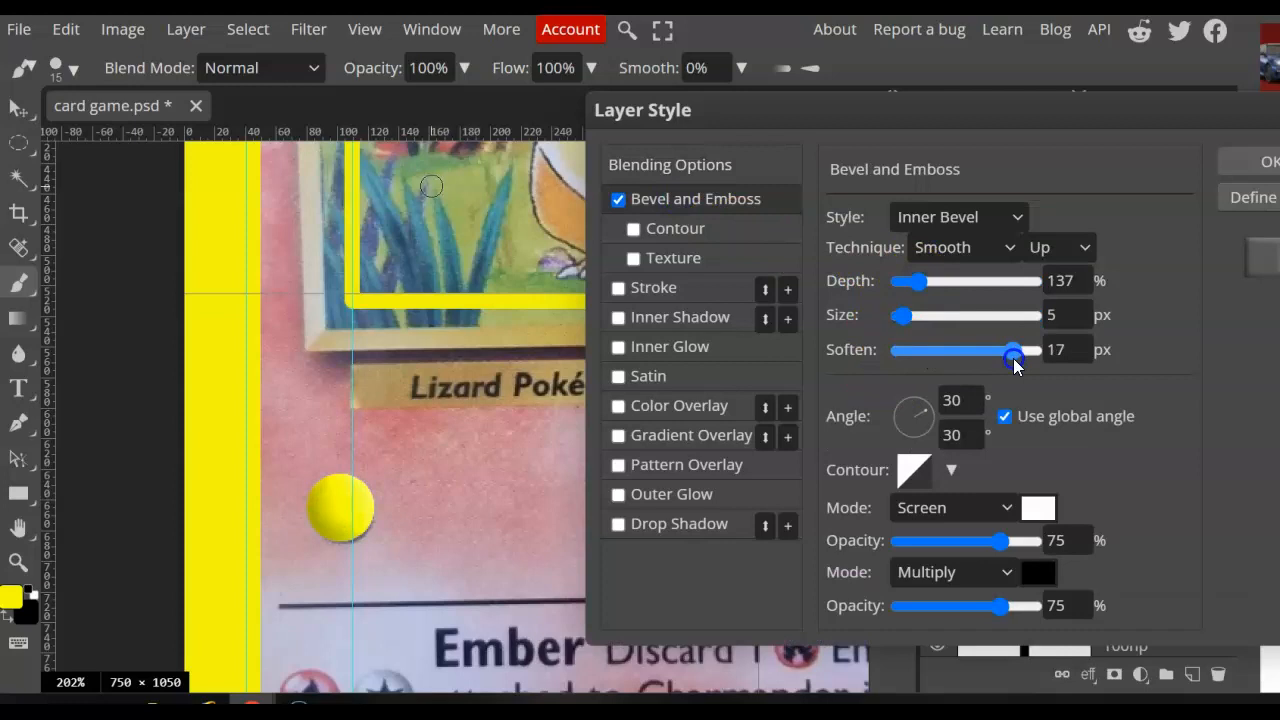
mouse_move(903, 316)
mouse_down()
mouse_move(934, 317)
mouse_move(903, 320)
mouse_up()
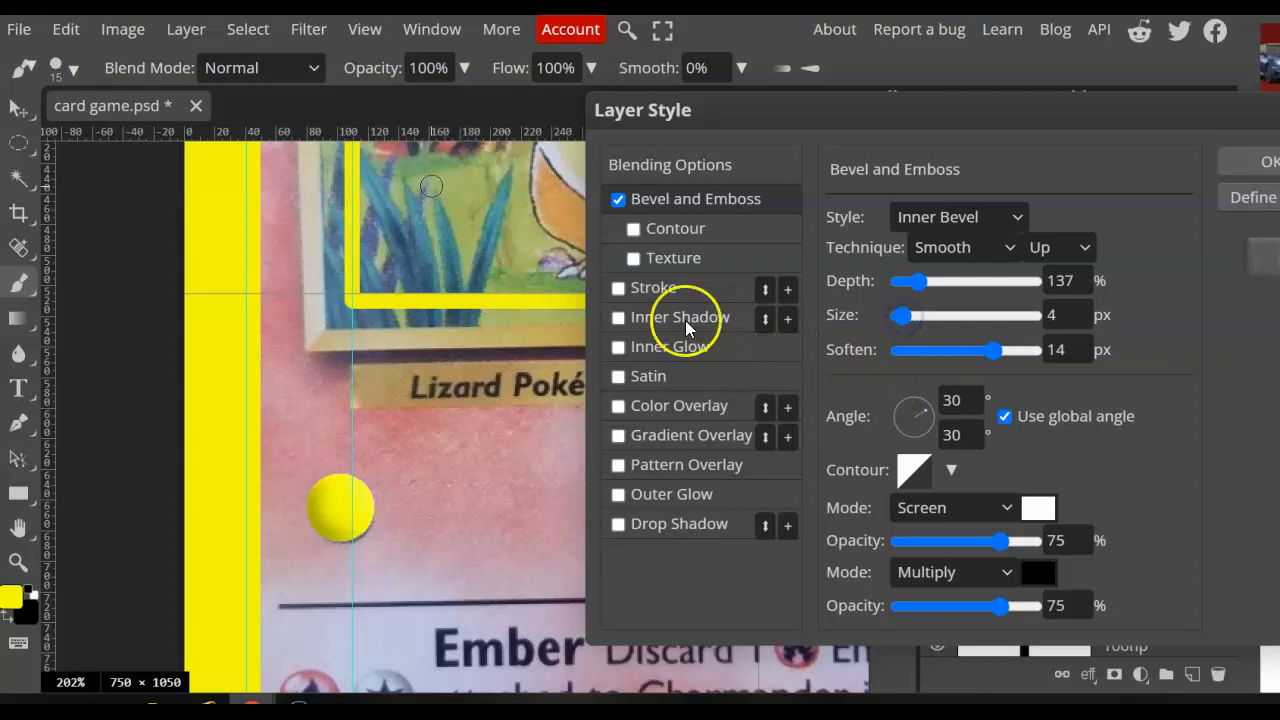
- Add an Inner Shadow to the icon layer, trying out Stroke, Satin and Inner Glow and switching each off again
click(695, 285)
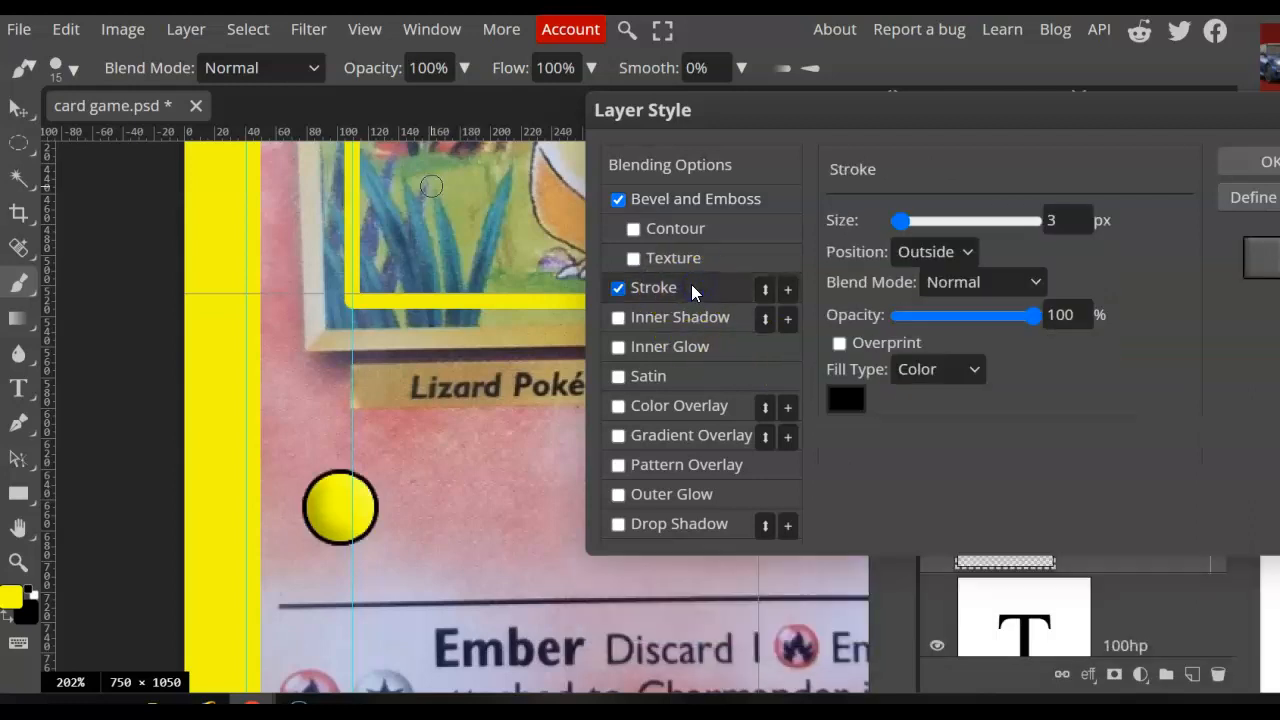
click(620, 288)
click(650, 316)
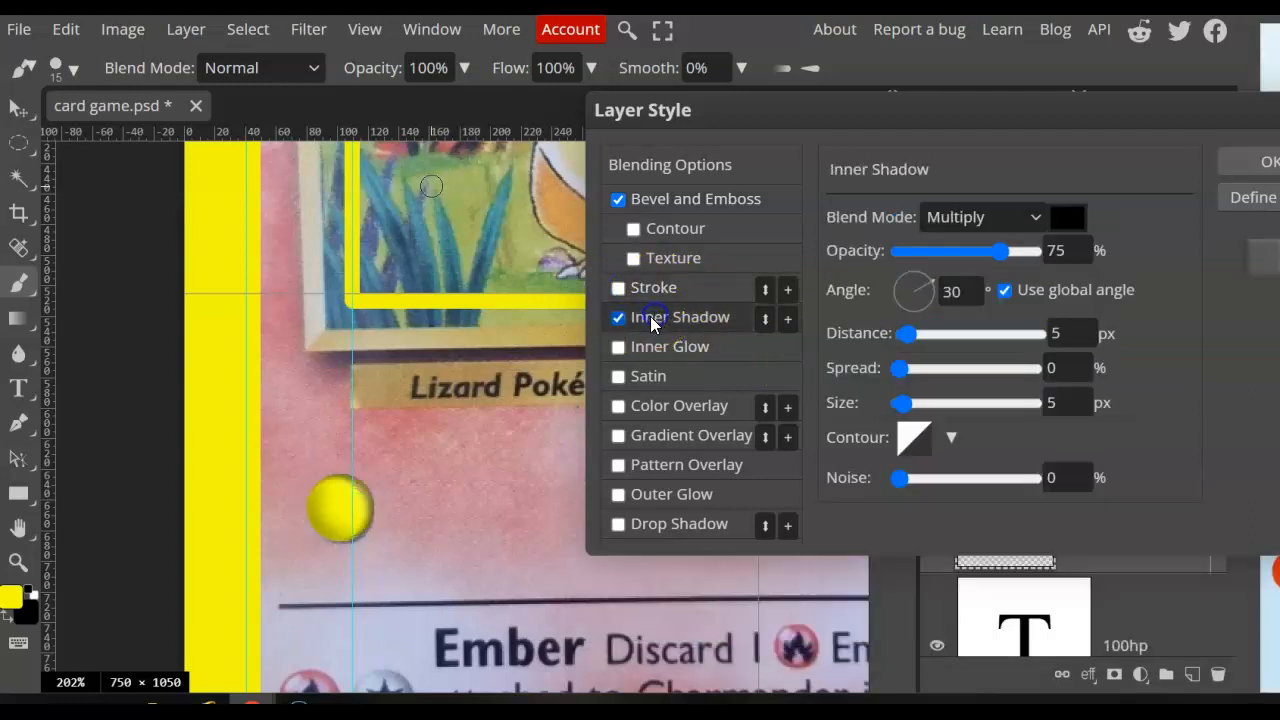
click(619, 376)
click(619, 379)
click(617, 347)
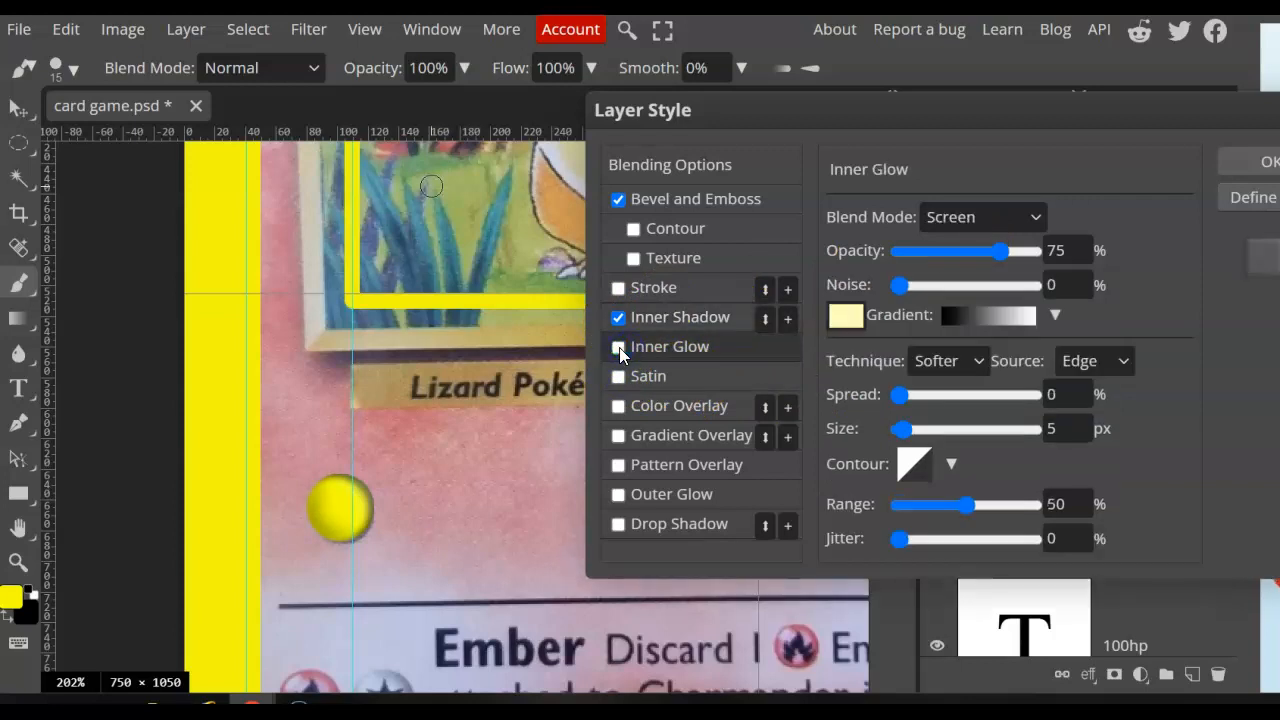
click(619, 347)
- Add a Drop Shadow to the icon layer, lower its opacity and distance, and apply the layer style
click(621, 524)
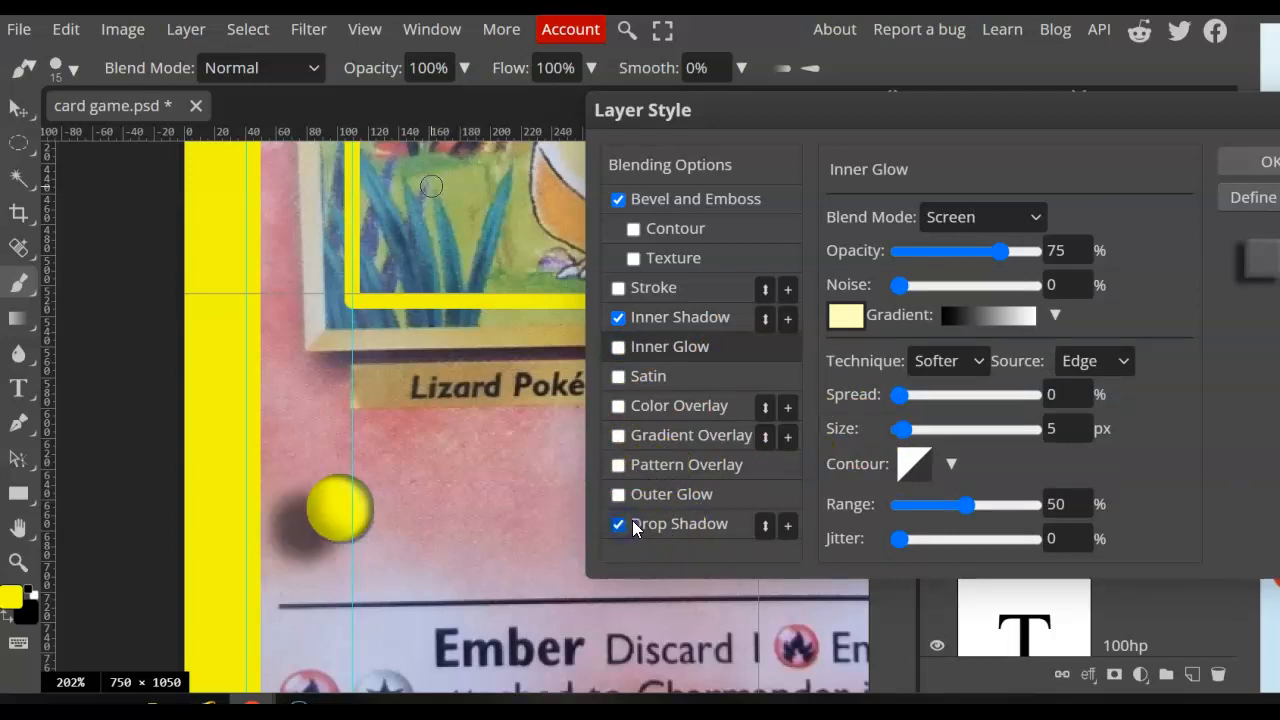
click(731, 524)
drag(971, 252, 933, 275)
drag(926, 333, 908, 334)
click(1236, 168)
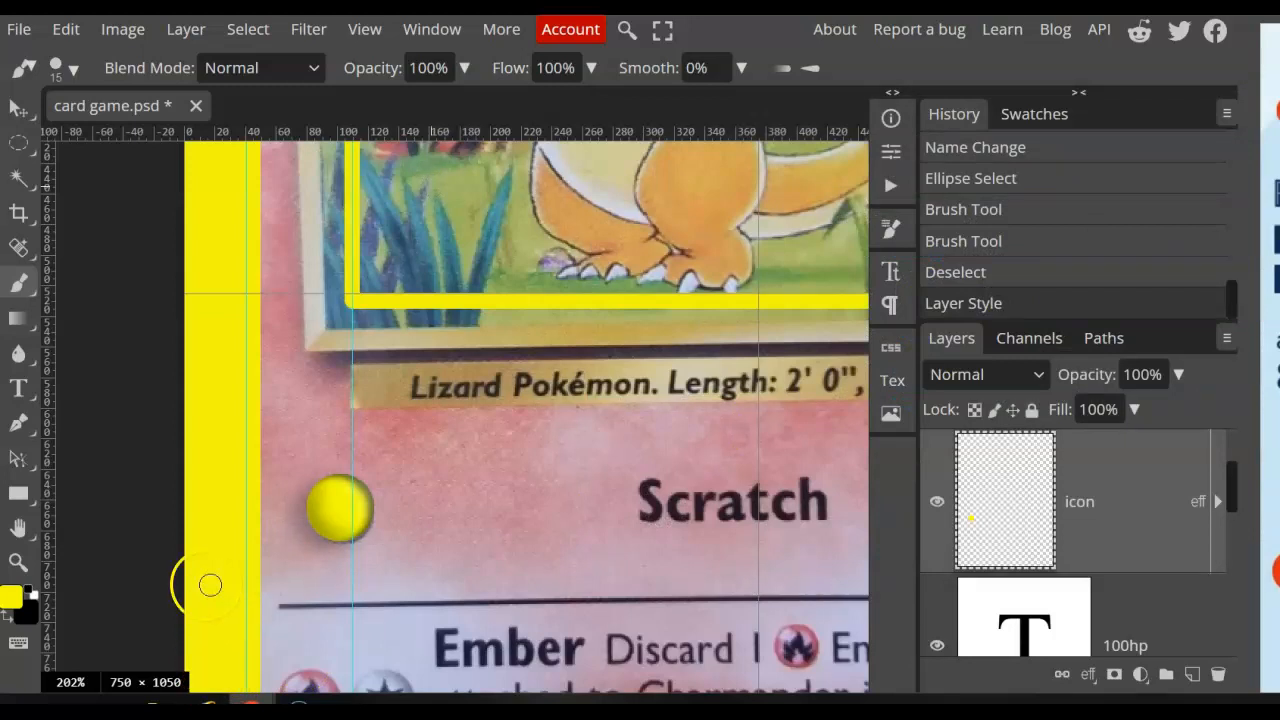
- Switch to the Custom Shape tool
click(15, 497)
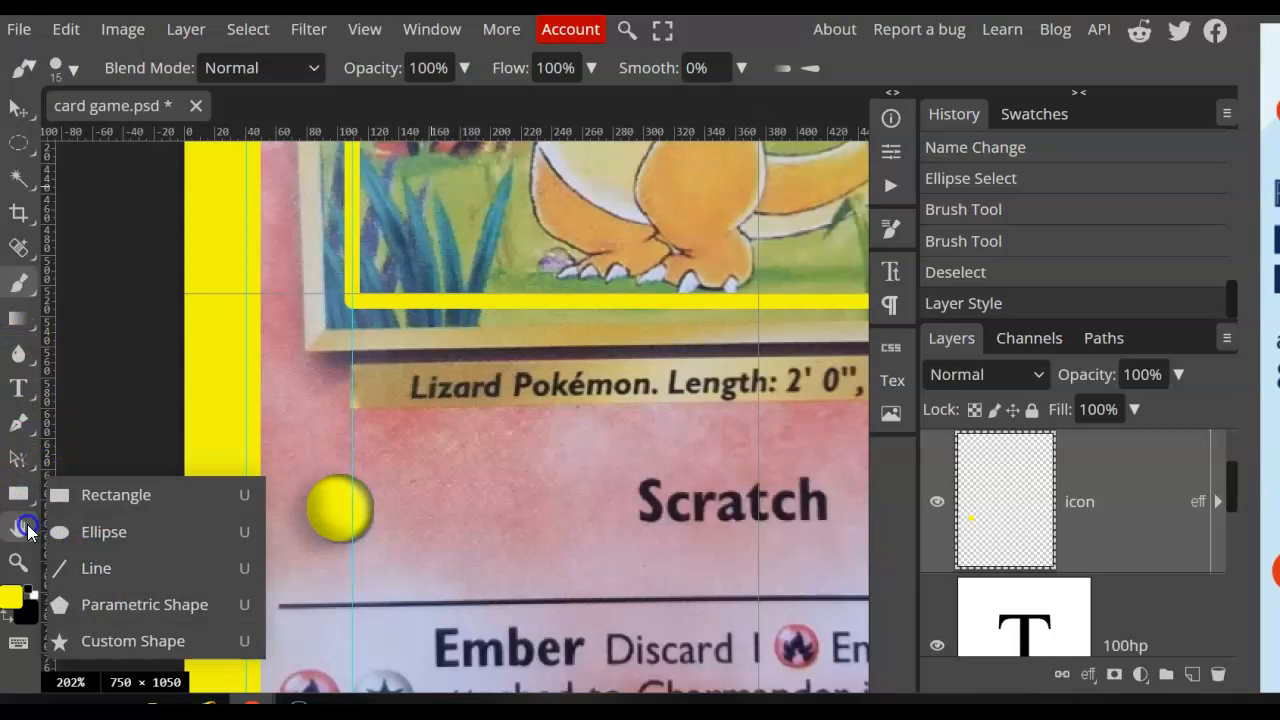
click(29, 513)
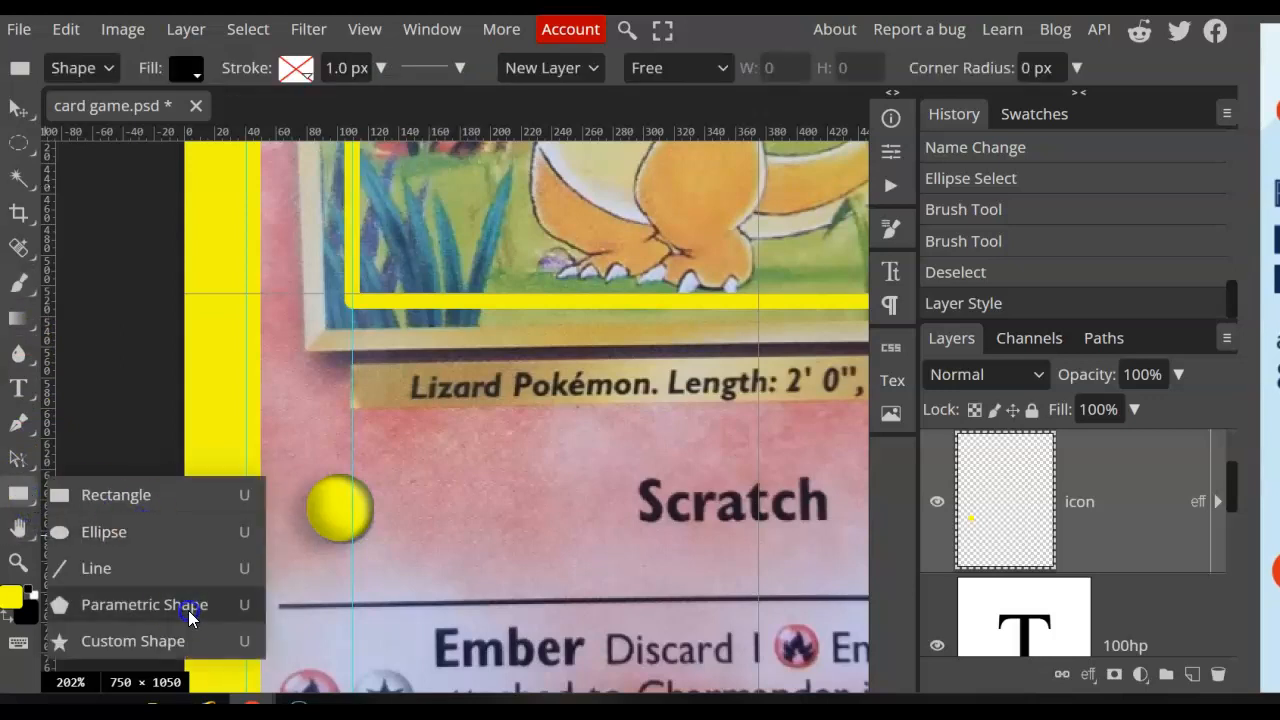
click(183, 641)
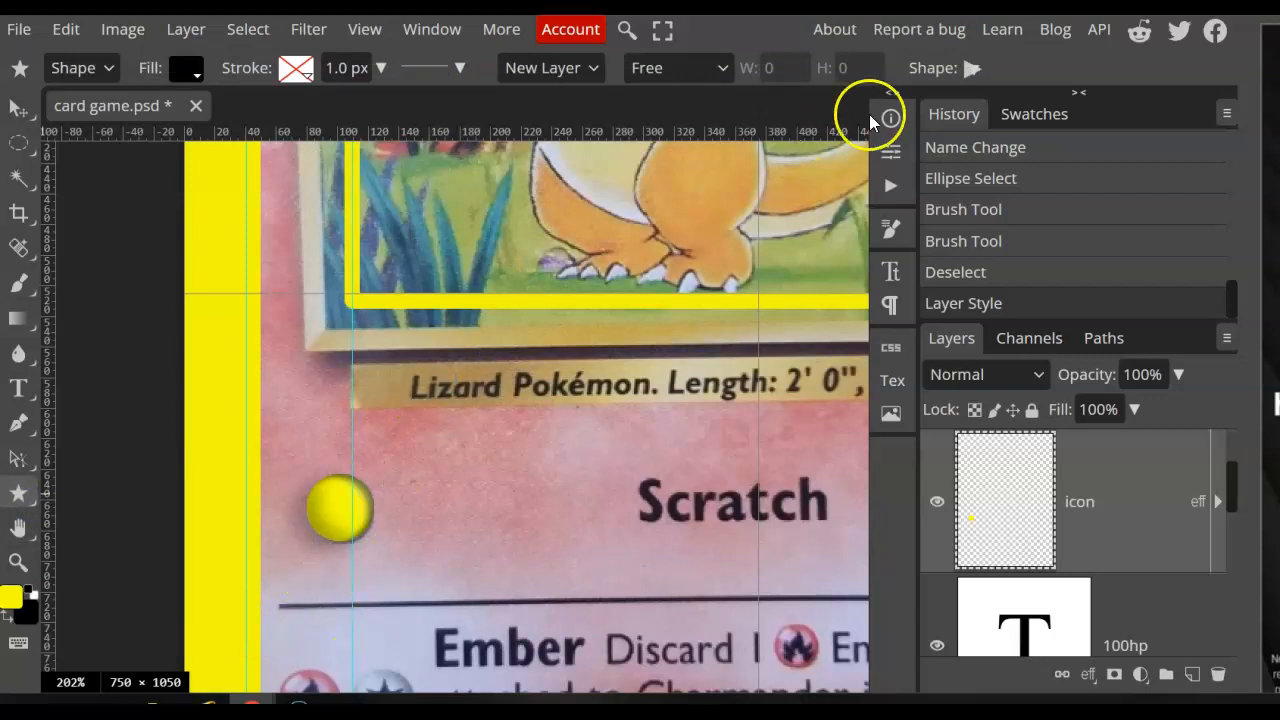
click(718, 72)
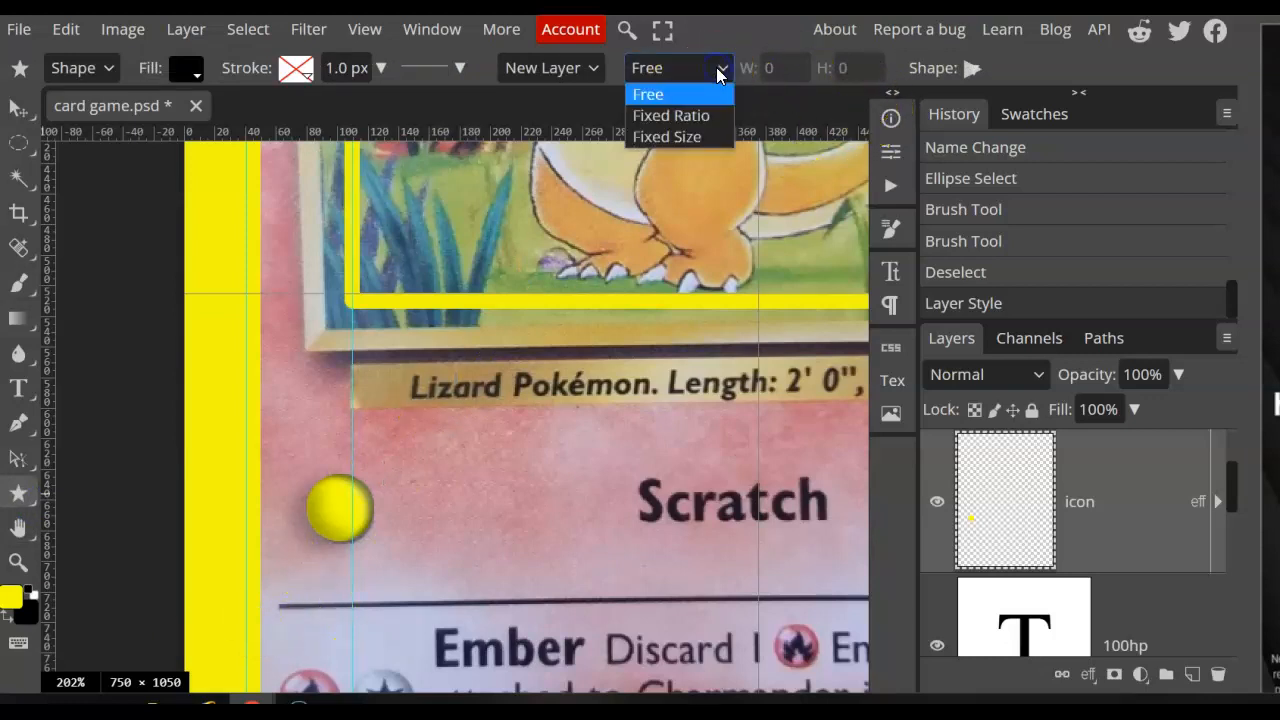
click(718, 72)
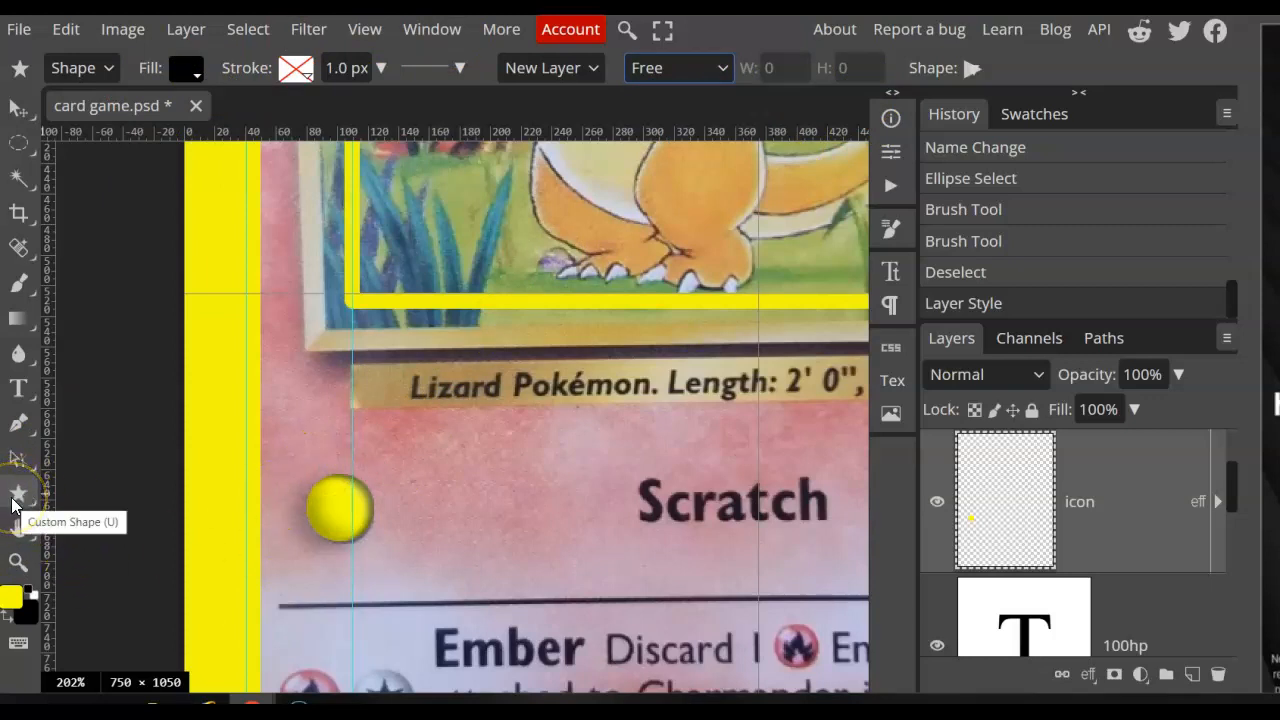
click(689, 55)
click(693, 56)
drag(450, 460, 541, 541)
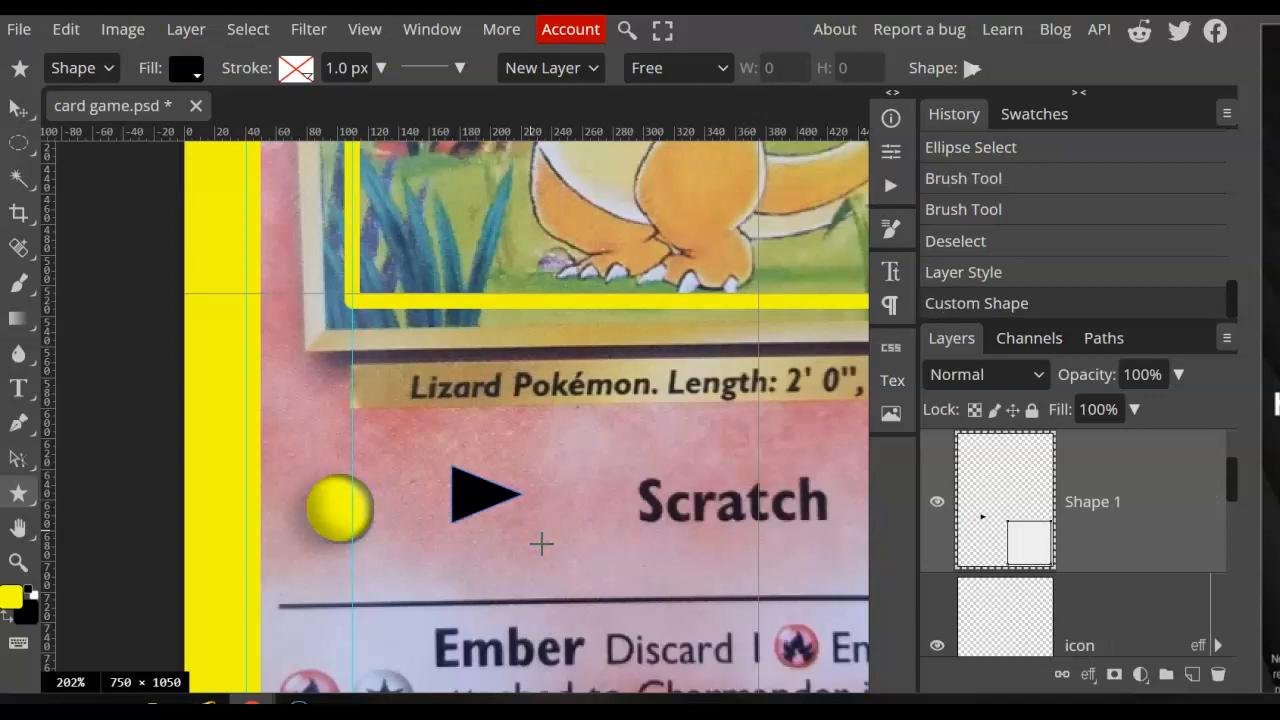
key(ctrl+z)
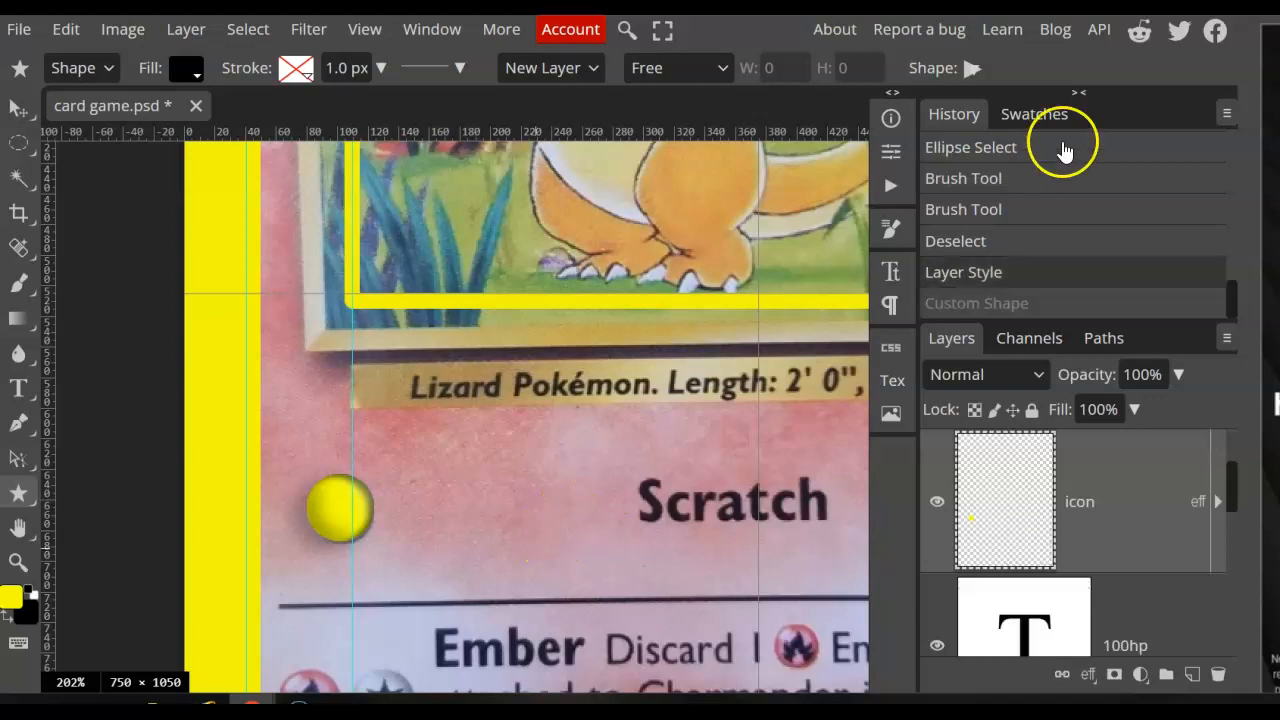
- Choose the coffee cup as the custom shape and draw it in black over the yellow icon circle
click(975, 74)
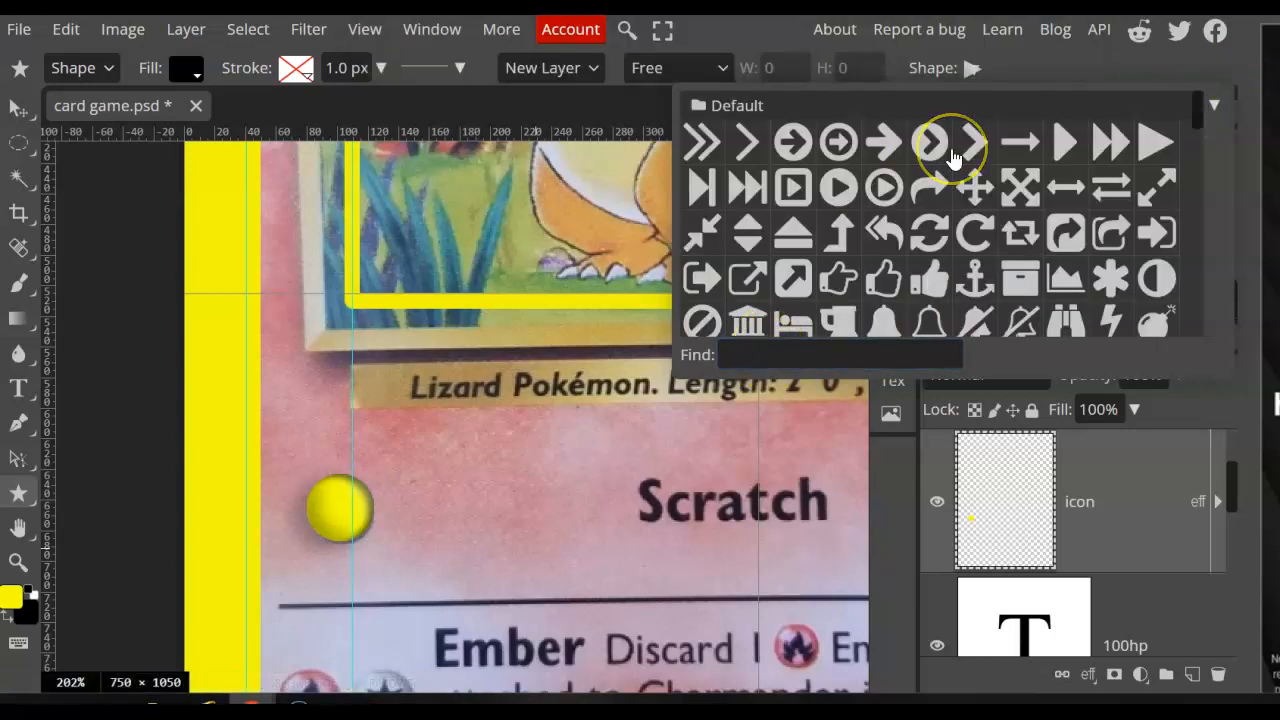
scroll(955, 160, down, 2)
scroll(955, 160, down, 4)
click(950, 215)
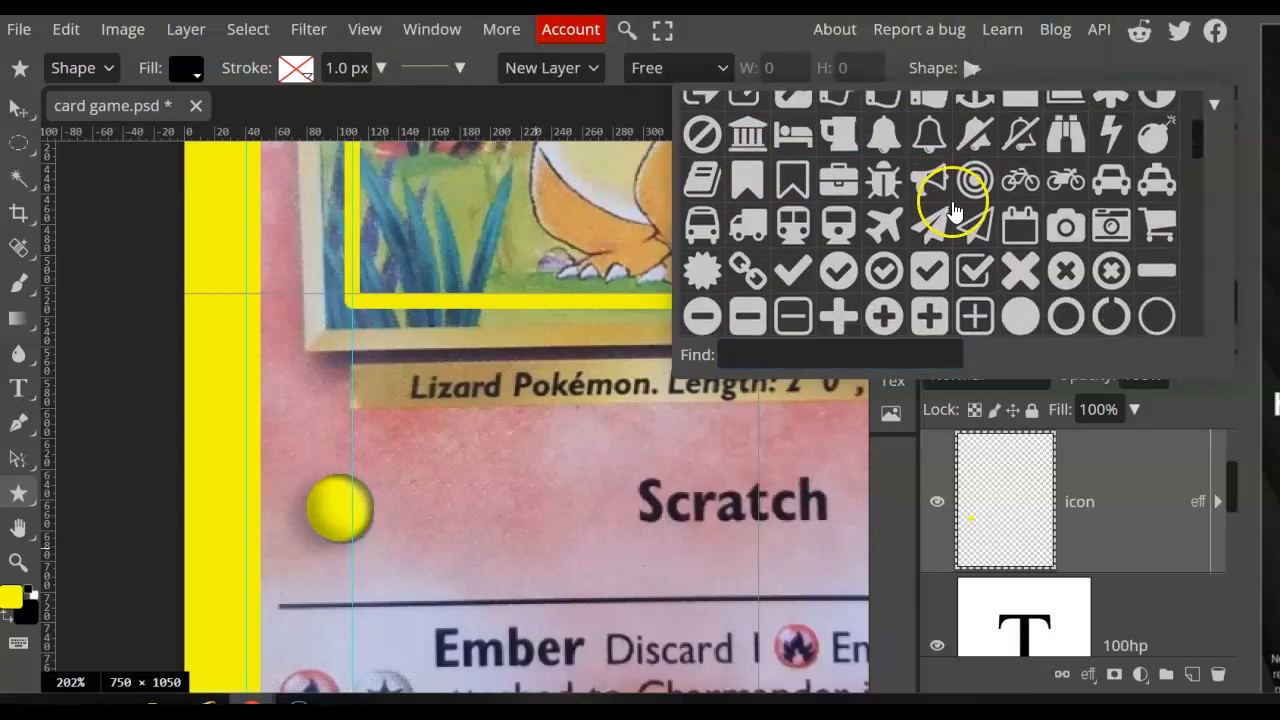
scroll(945, 220, up, 2)
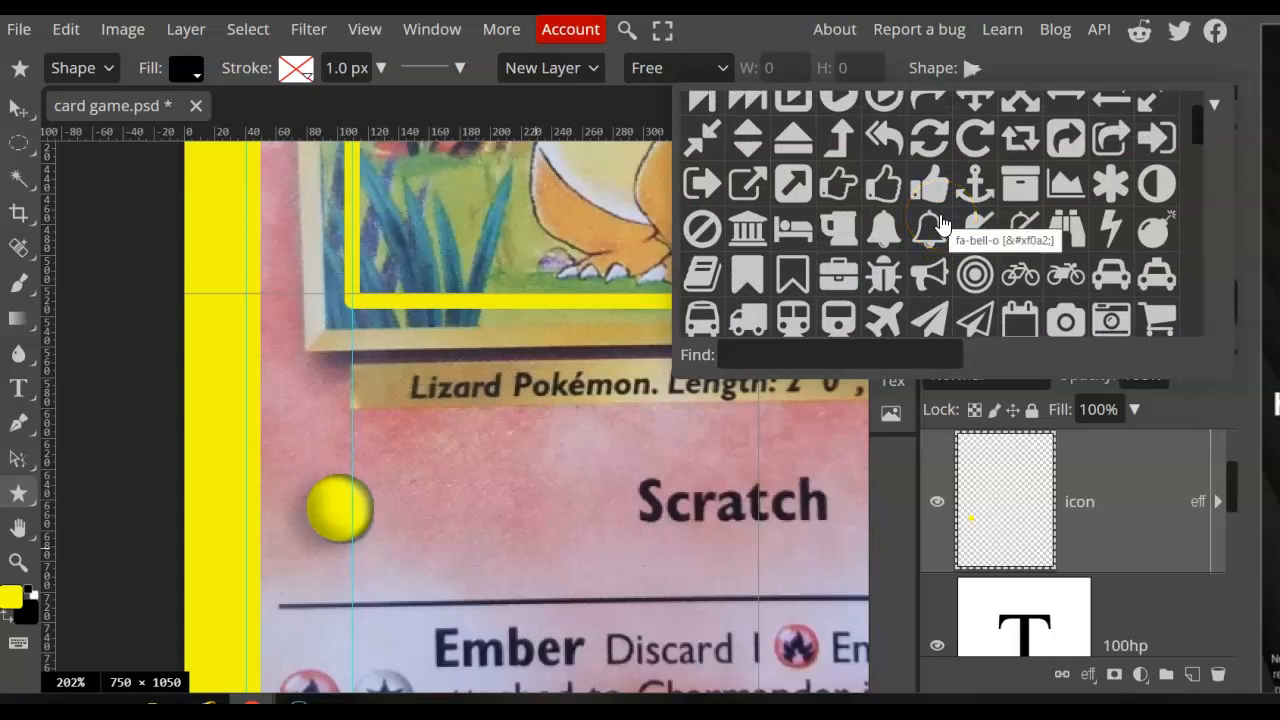
click(930, 185)
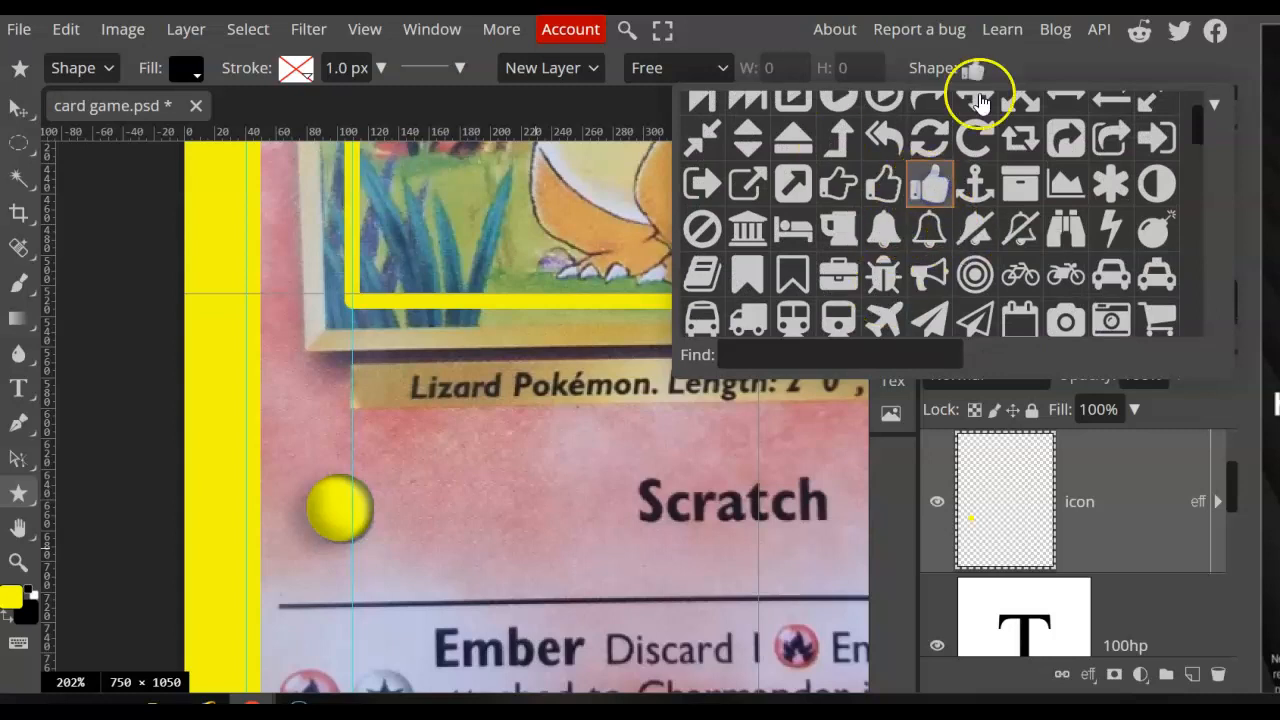
scroll(1057, 223, down, 3)
scroll(1060, 223, up, 3)
scroll(1090, 225, down, 1)
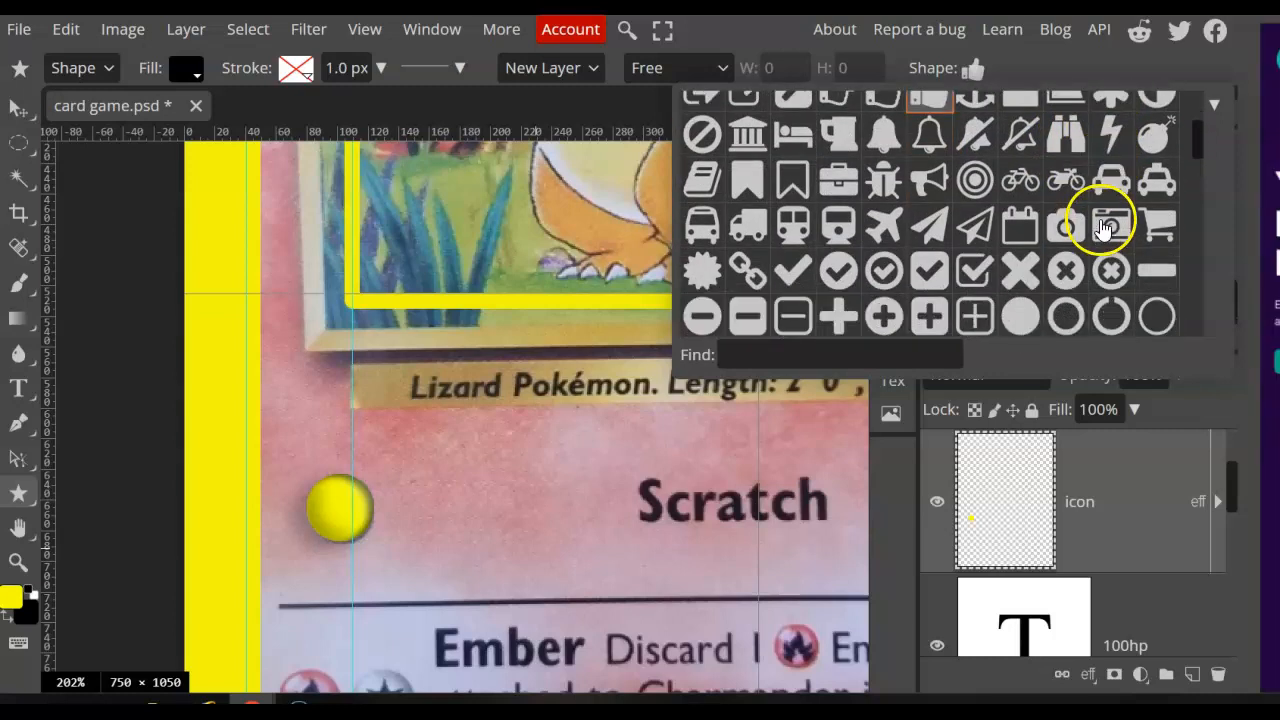
scroll(1103, 228, down, 2)
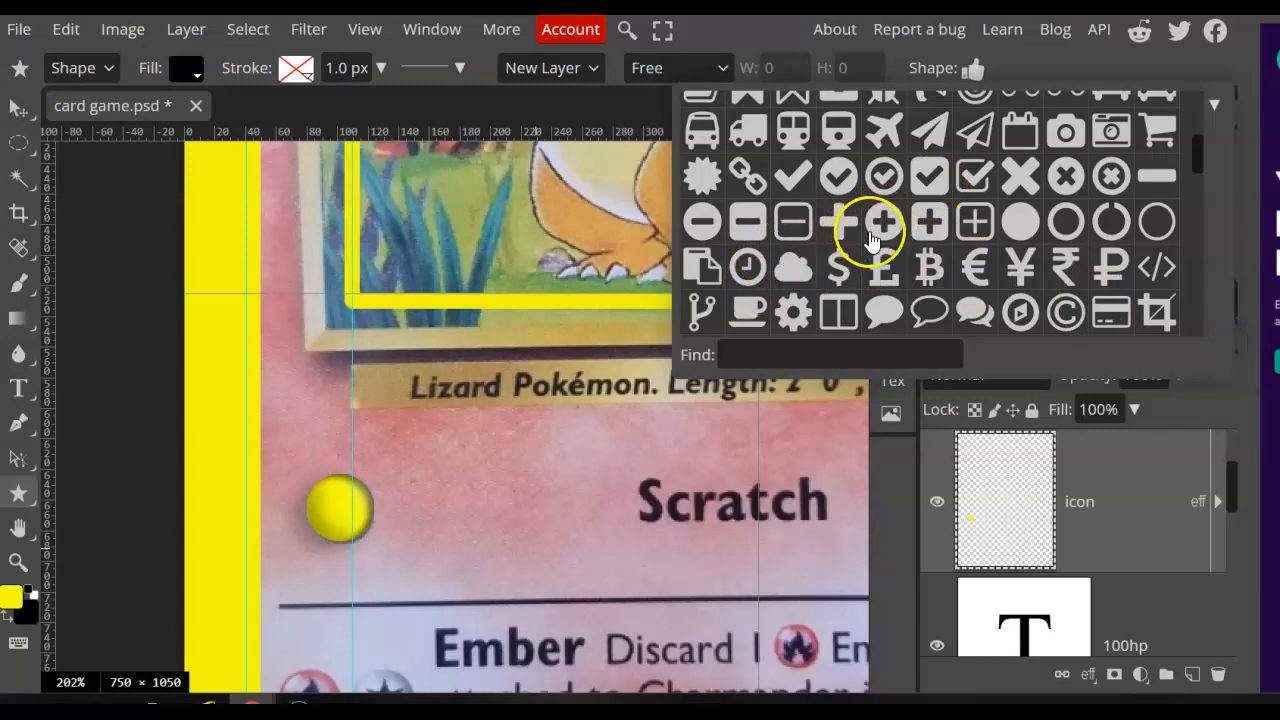
click(747, 310)
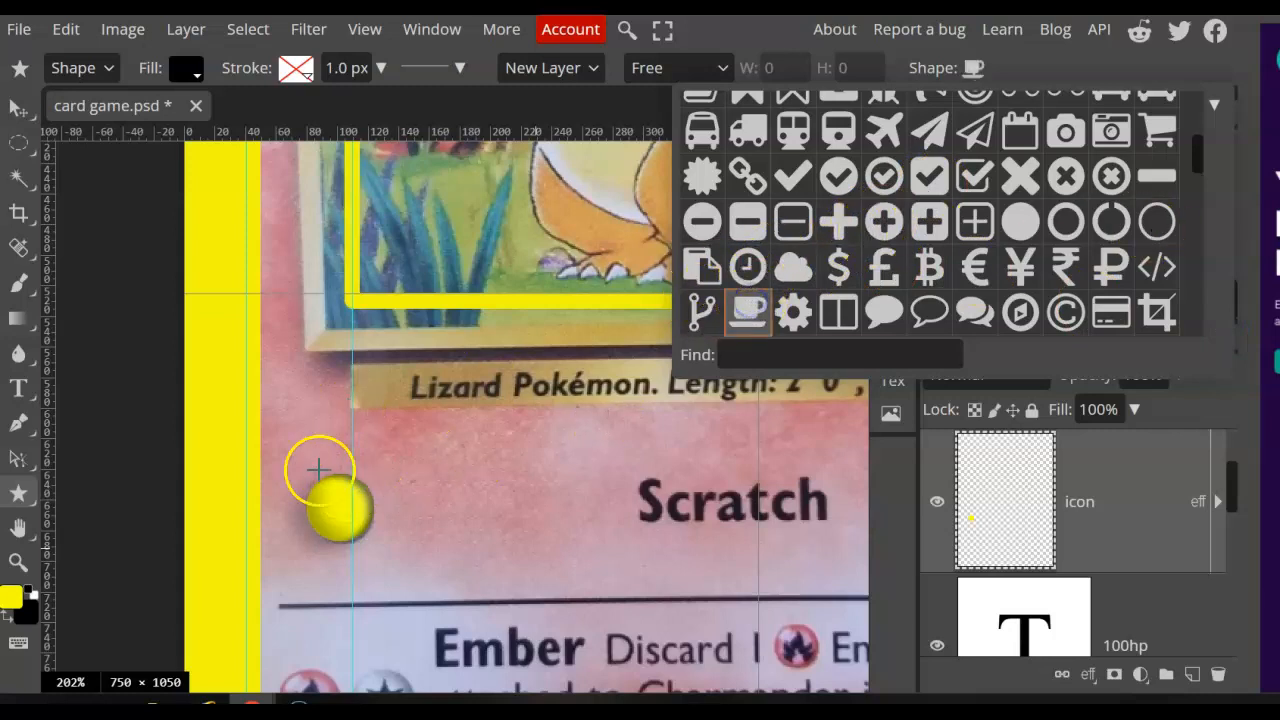
drag(312, 482, 366, 532)
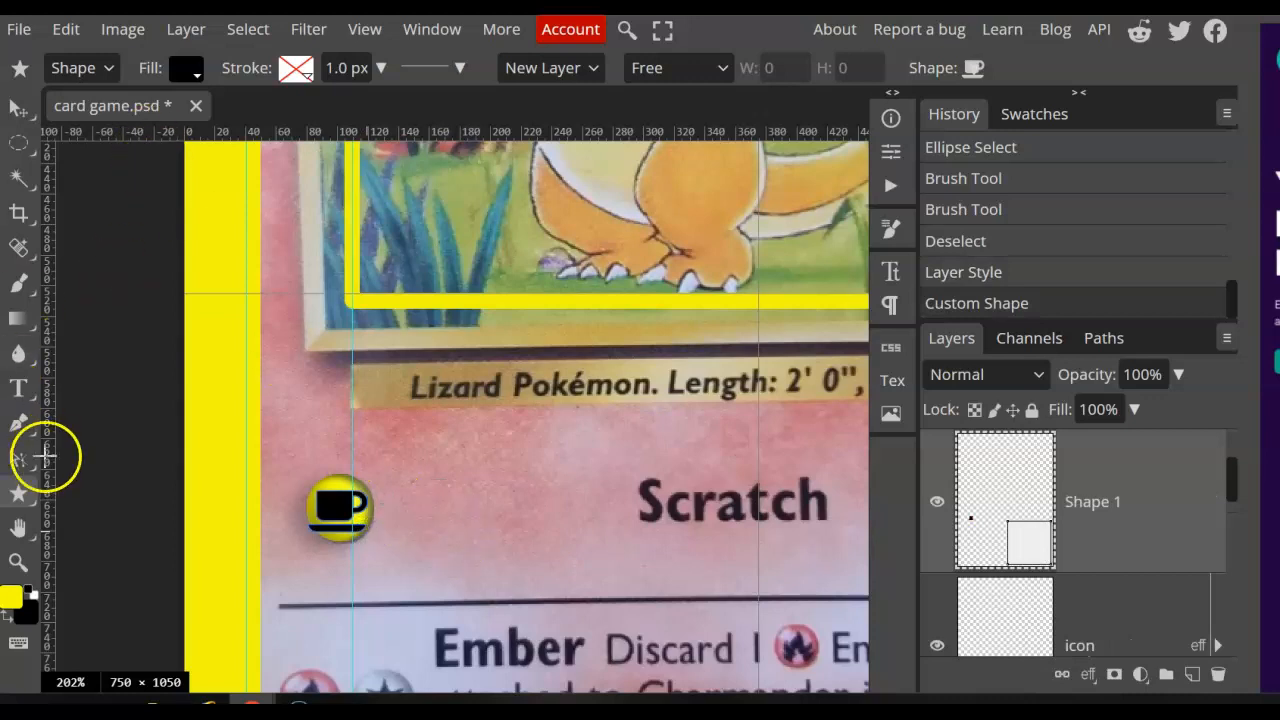
- Add the black 47 px text "Caffine Charge" beside the cup icon and move it level with the icon
click(20, 388)
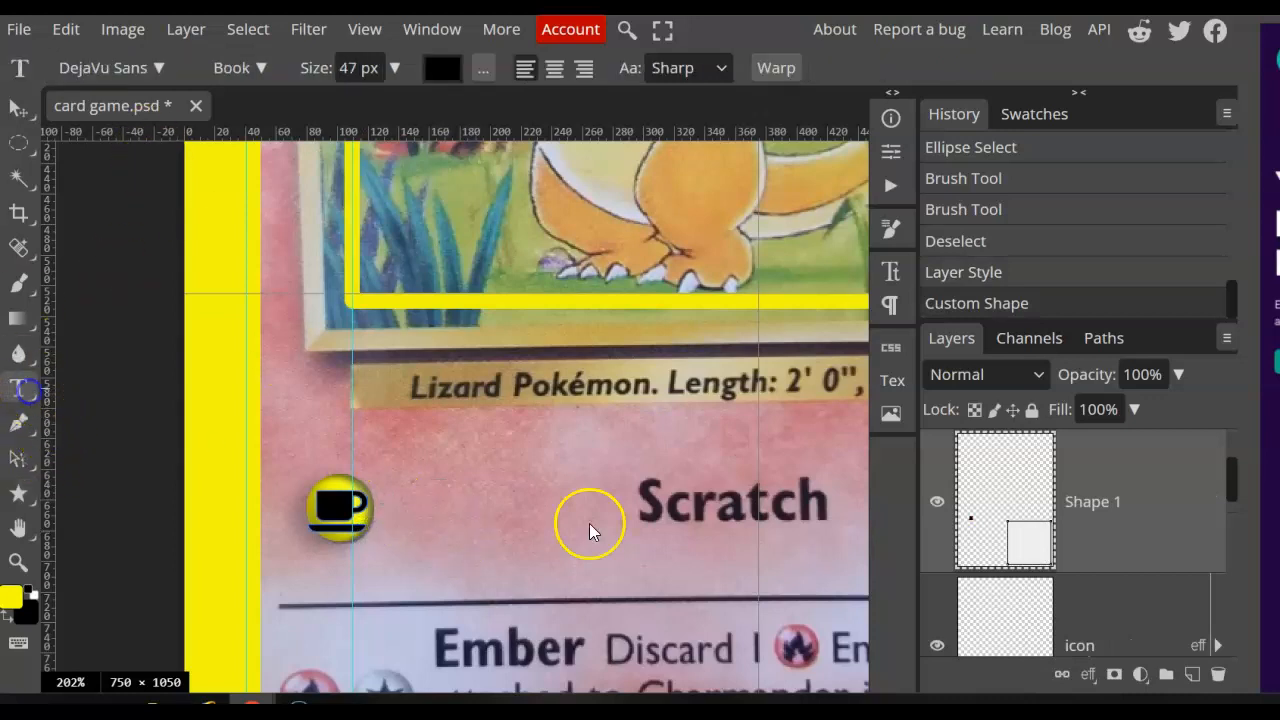
click(444, 506)
text(C)
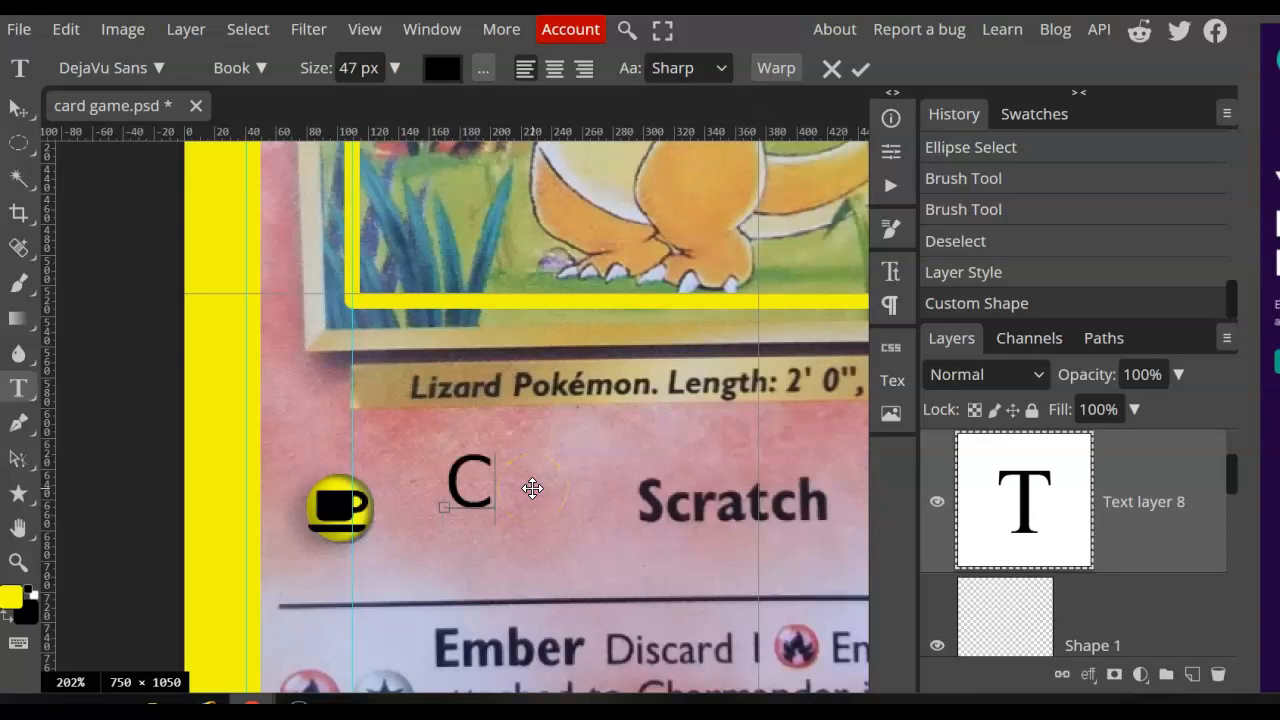
text(affine Atta)
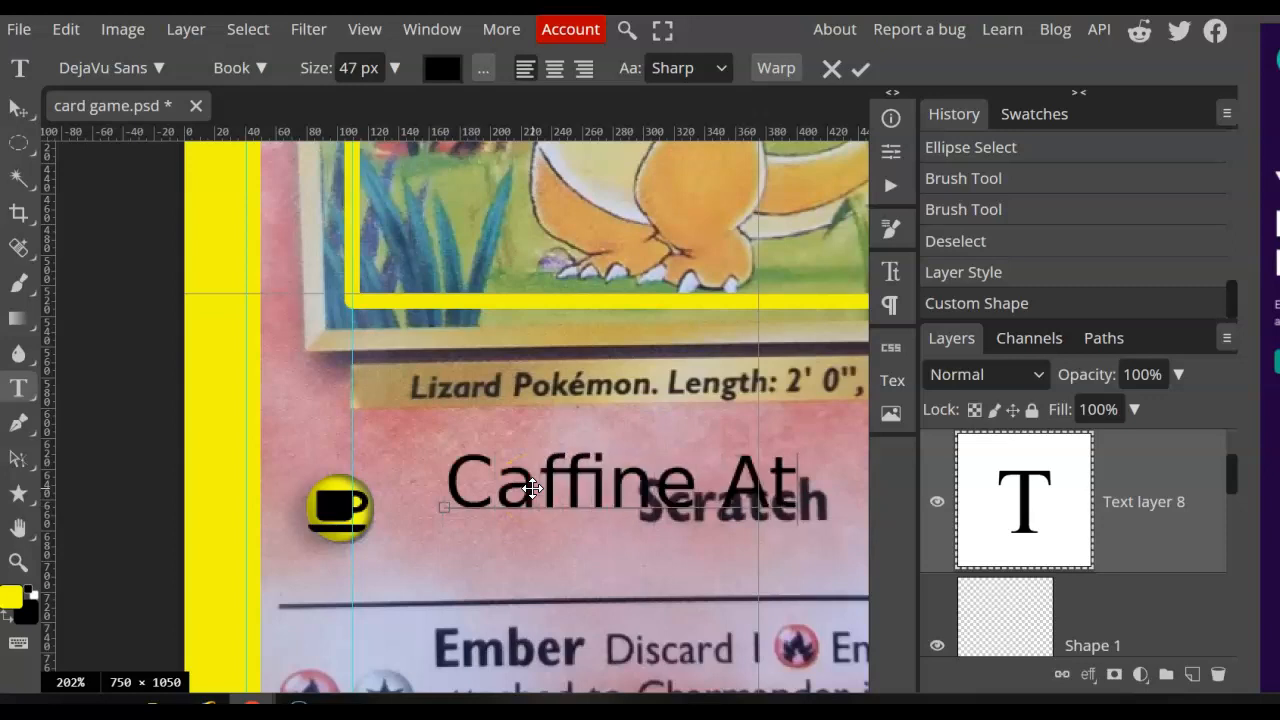
key(BackSpace)
key(BackSpace)
key(BackSpace)
key(BackSpace)
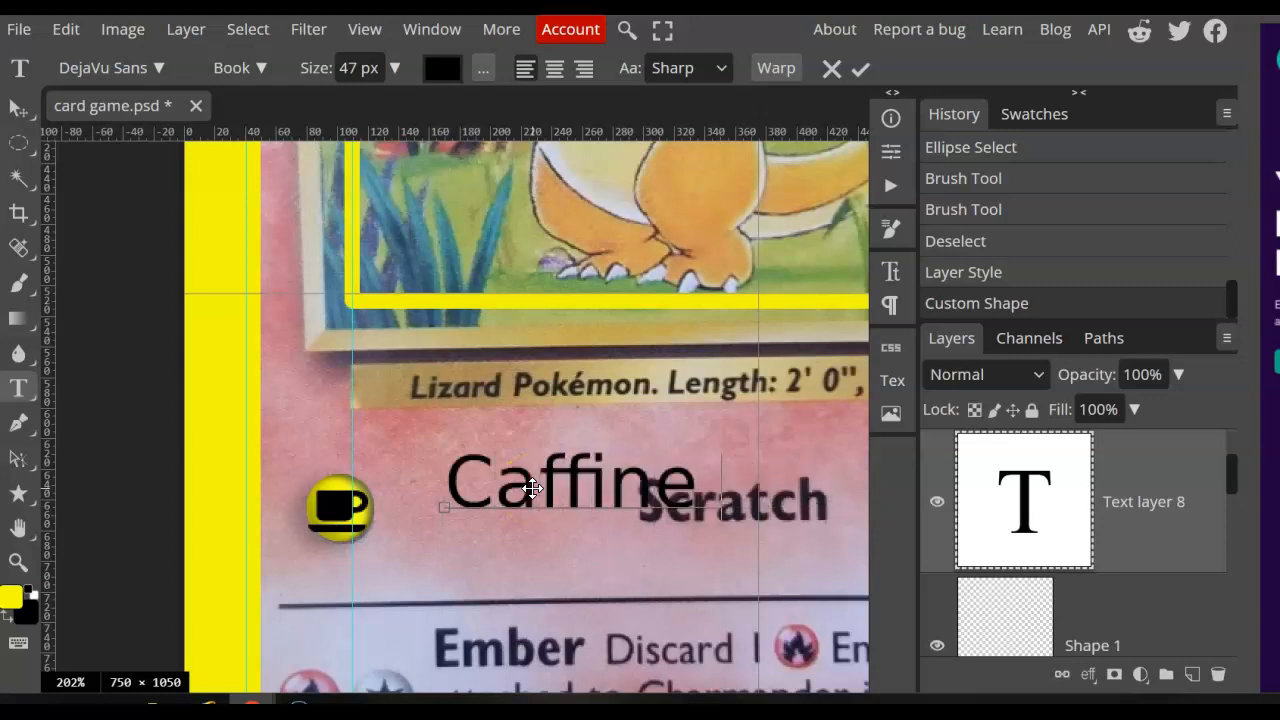
text(Cha)
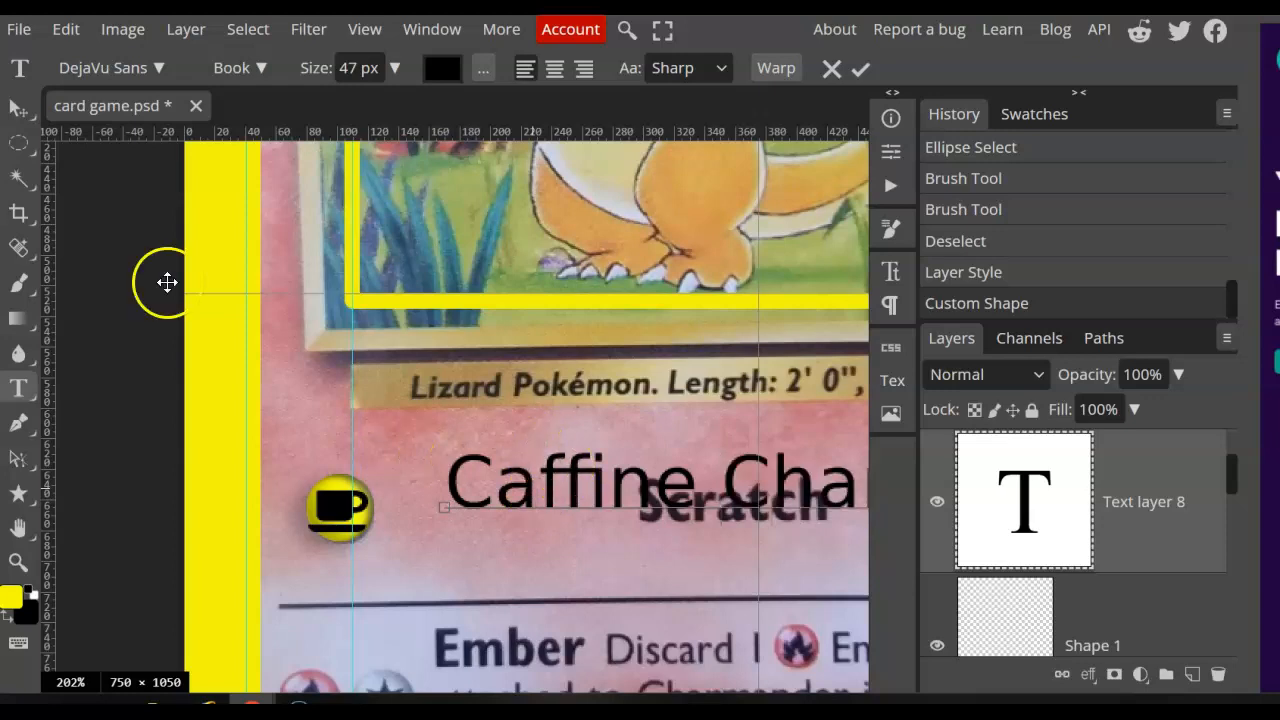
click(18, 107)
drag(570, 487, 553, 517)
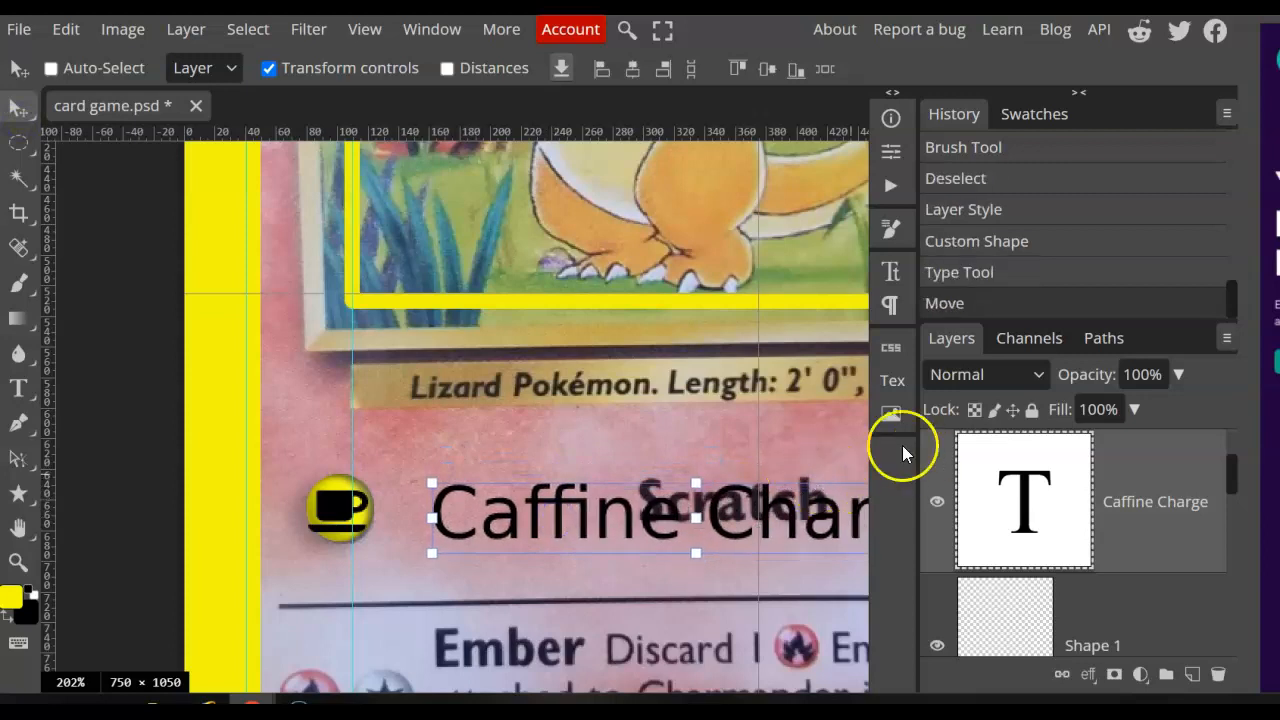
- Hide the Charmander reference on Layer 1 and show the pink cloud background on Layer 2
scroll(840, 450, down, 3)
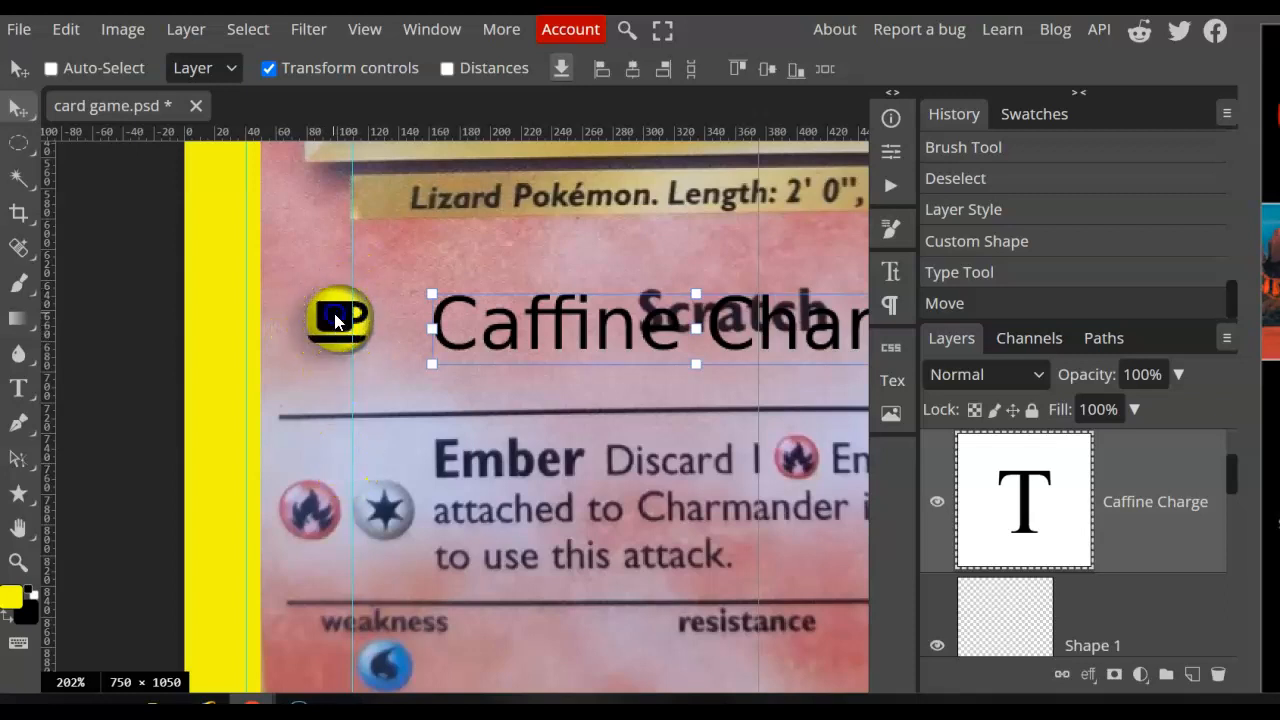
scroll(748, 517, down, 3)
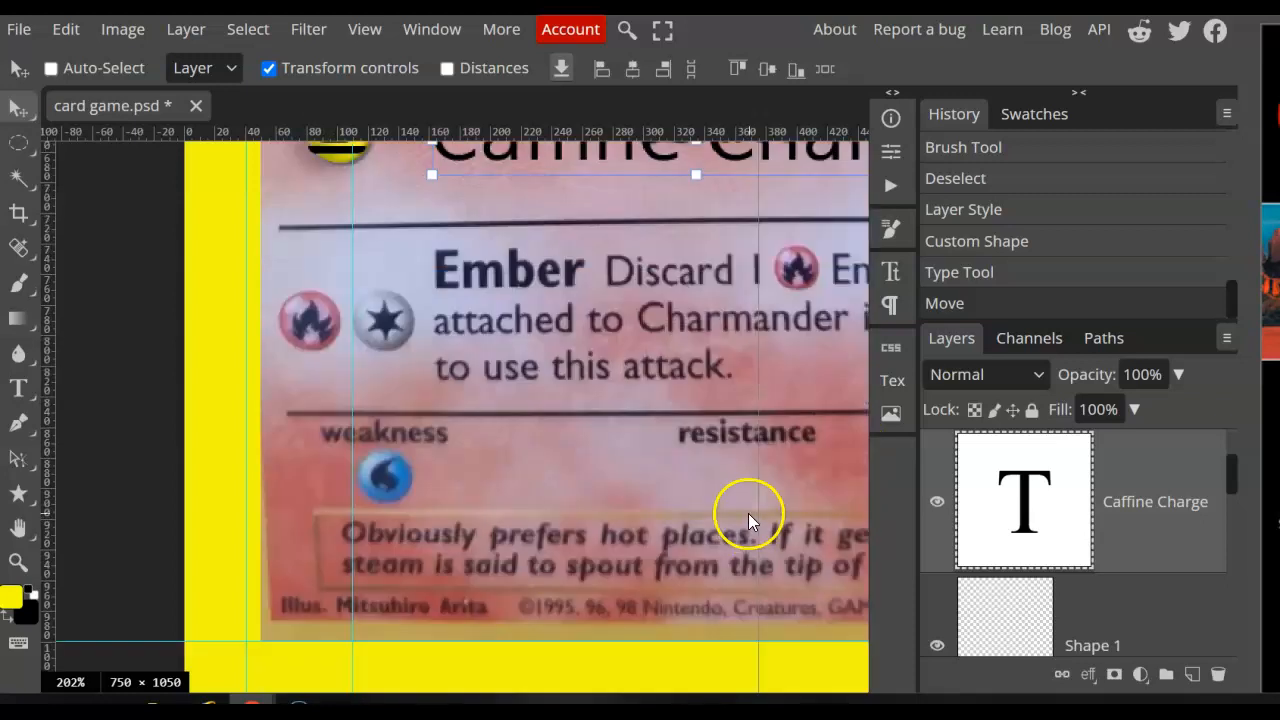
scroll(750, 513, up, 3)
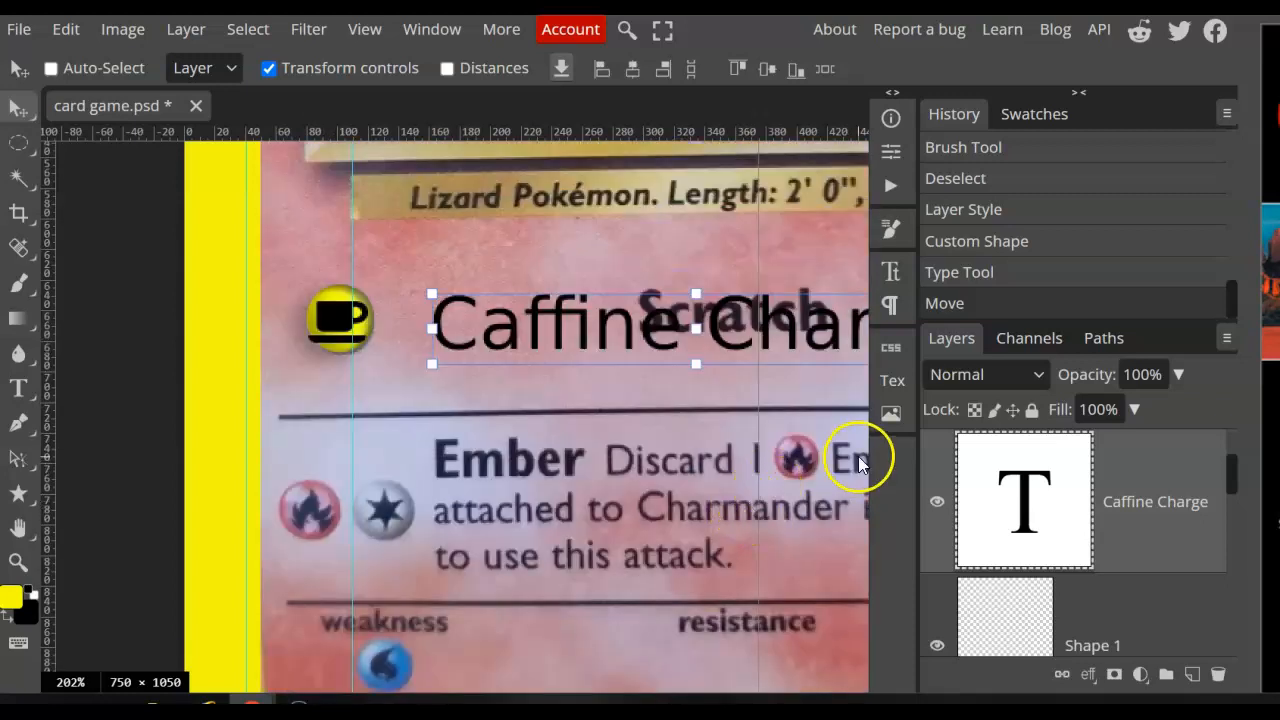
scroll(1210, 563, down, 5)
scroll(1145, 570, down, 6)
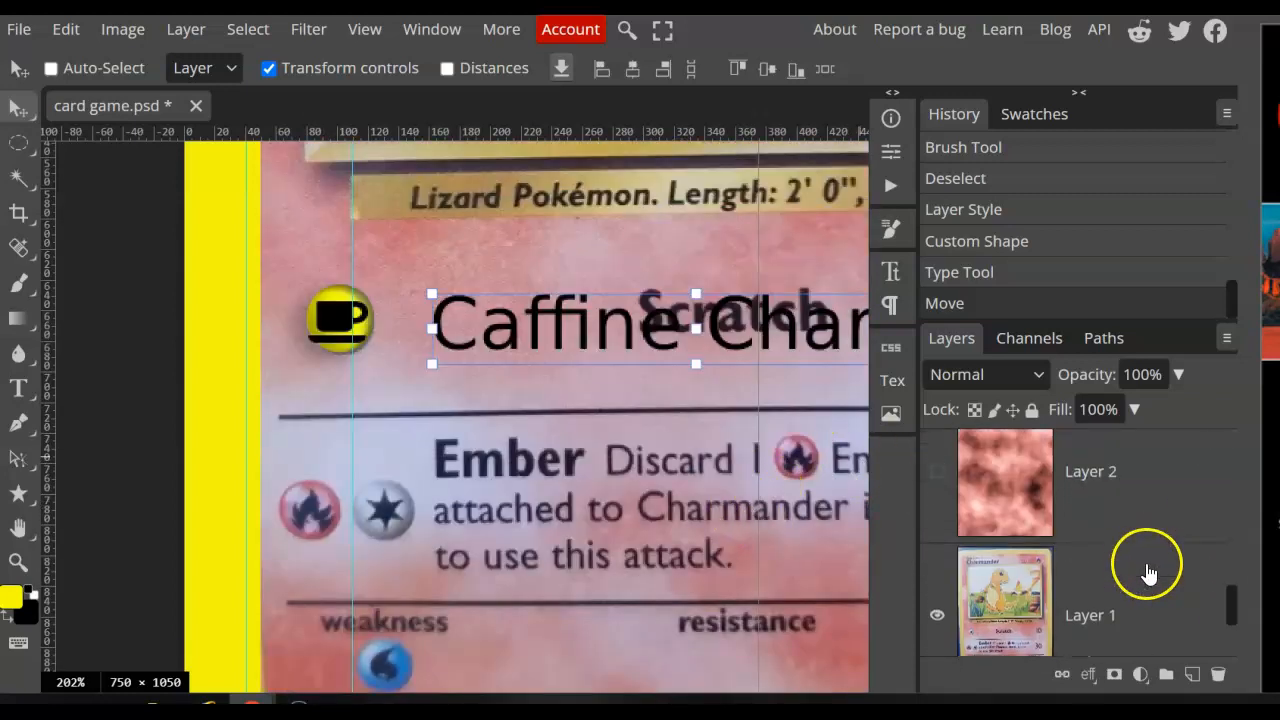
scroll(1111, 566, up, 2)
click(937, 629)
click(937, 486)
scroll(755, 506, down, 2)
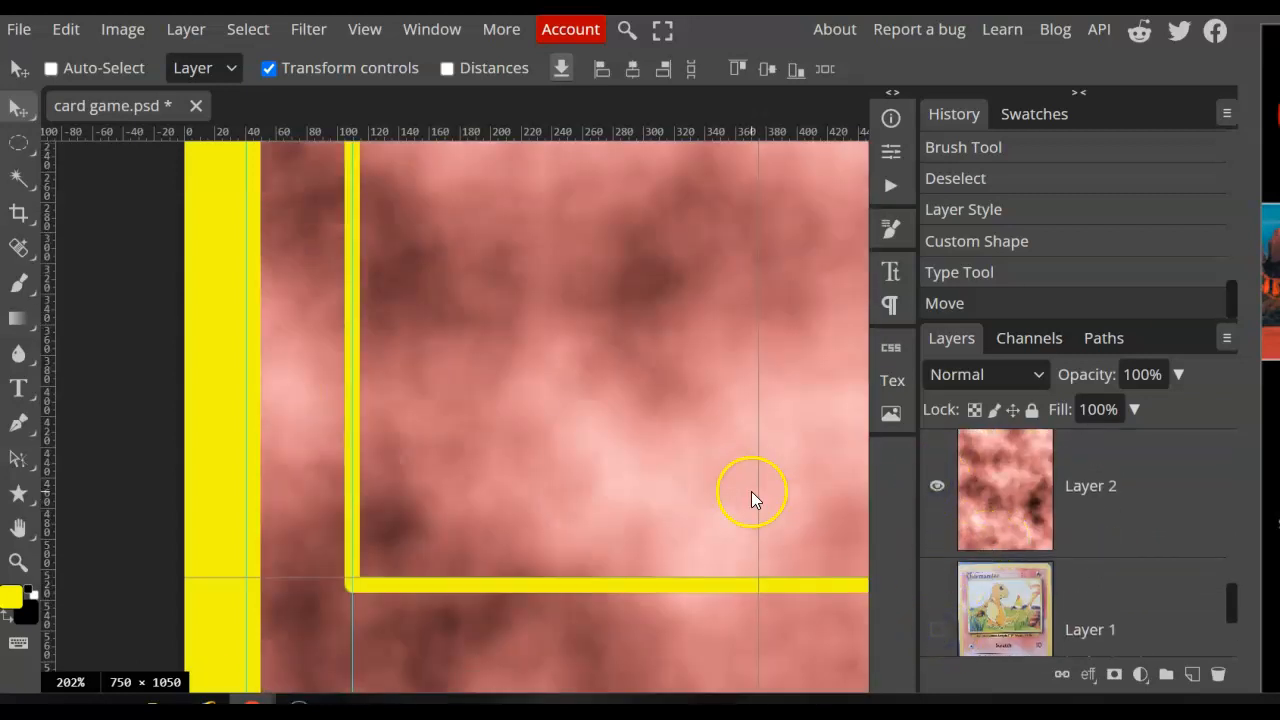
key(ctrl+minus)
key(ctrl+minus)
key(ctrl+minus)
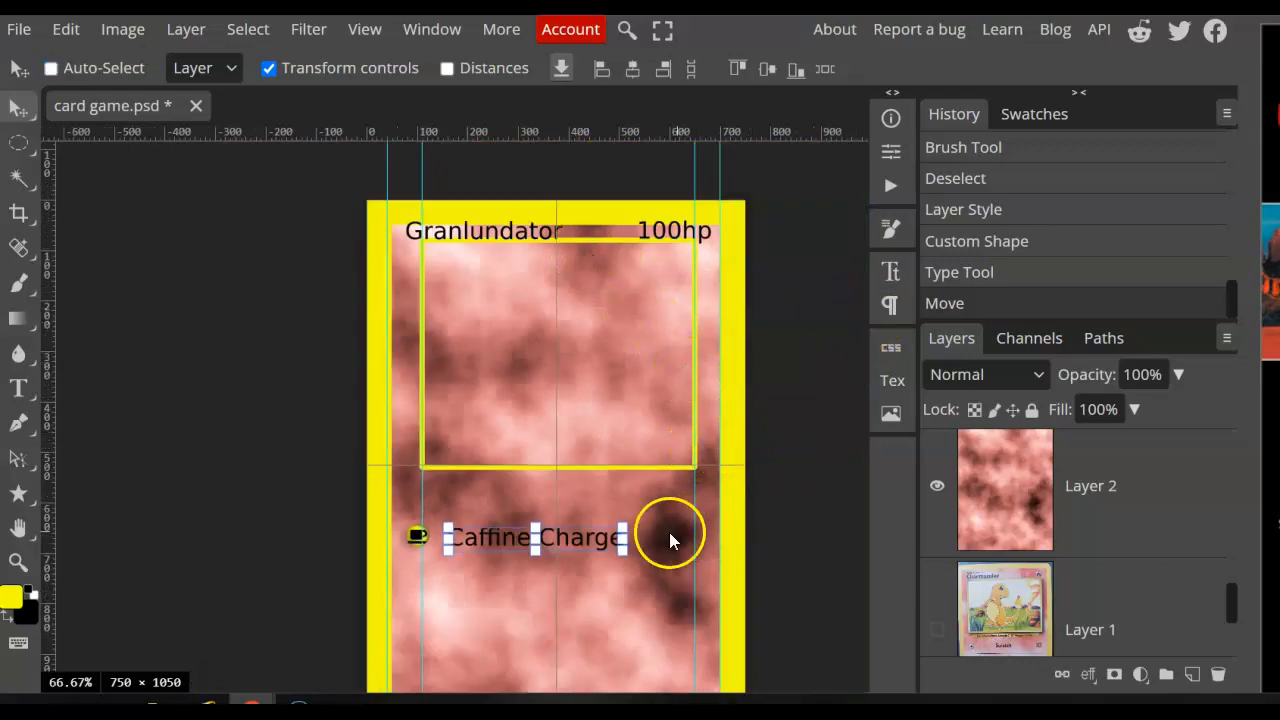
- Check that the Text to Image plugin is enabled and open it
click(17, 110)
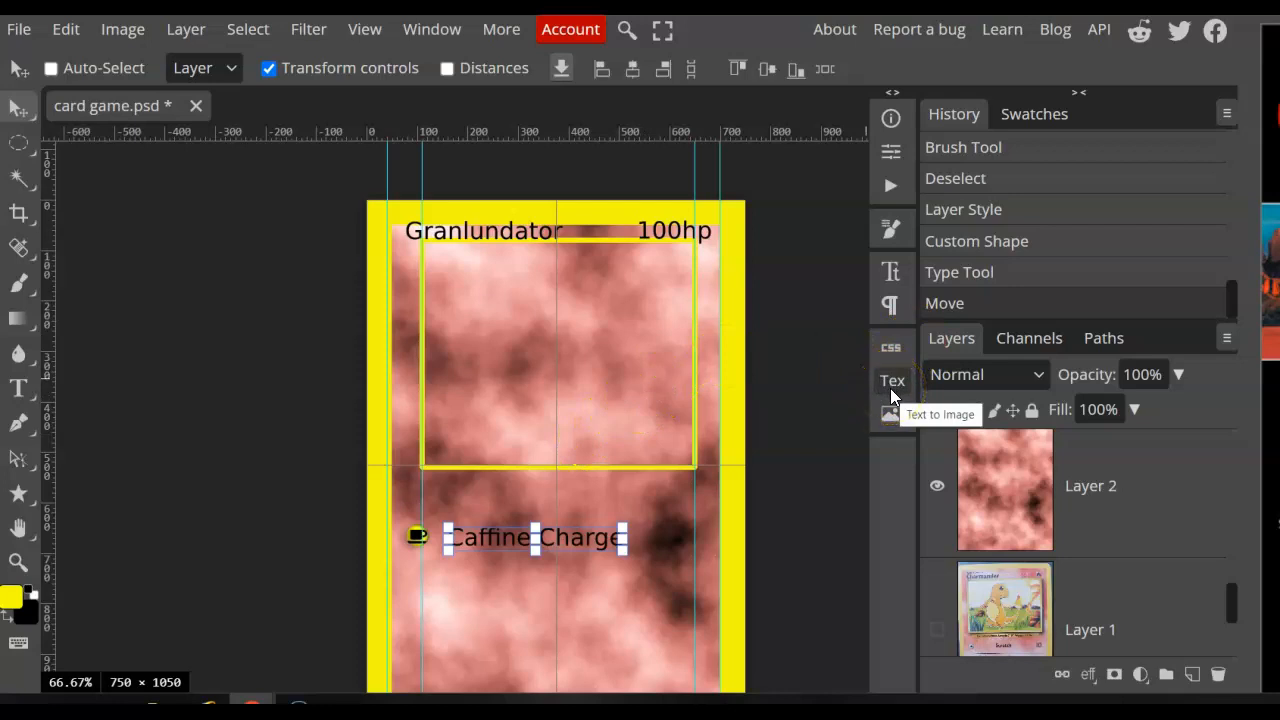
click(837, 400)
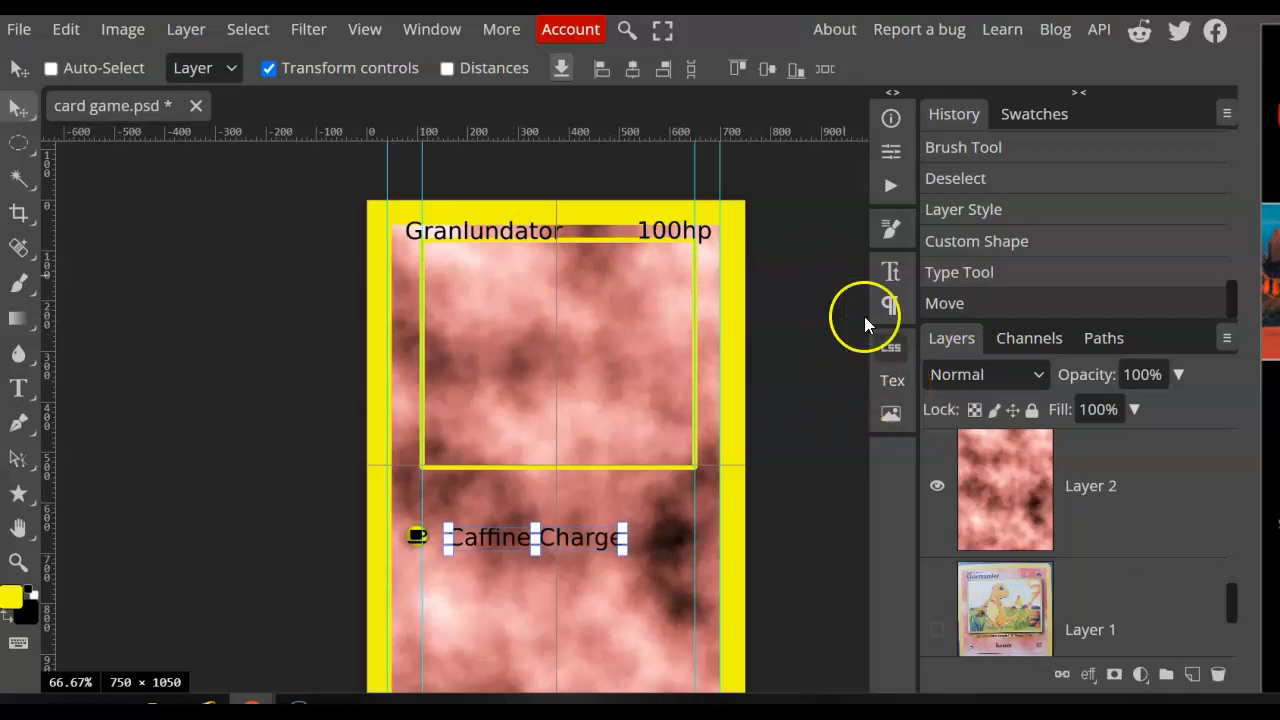
click(420, 32)
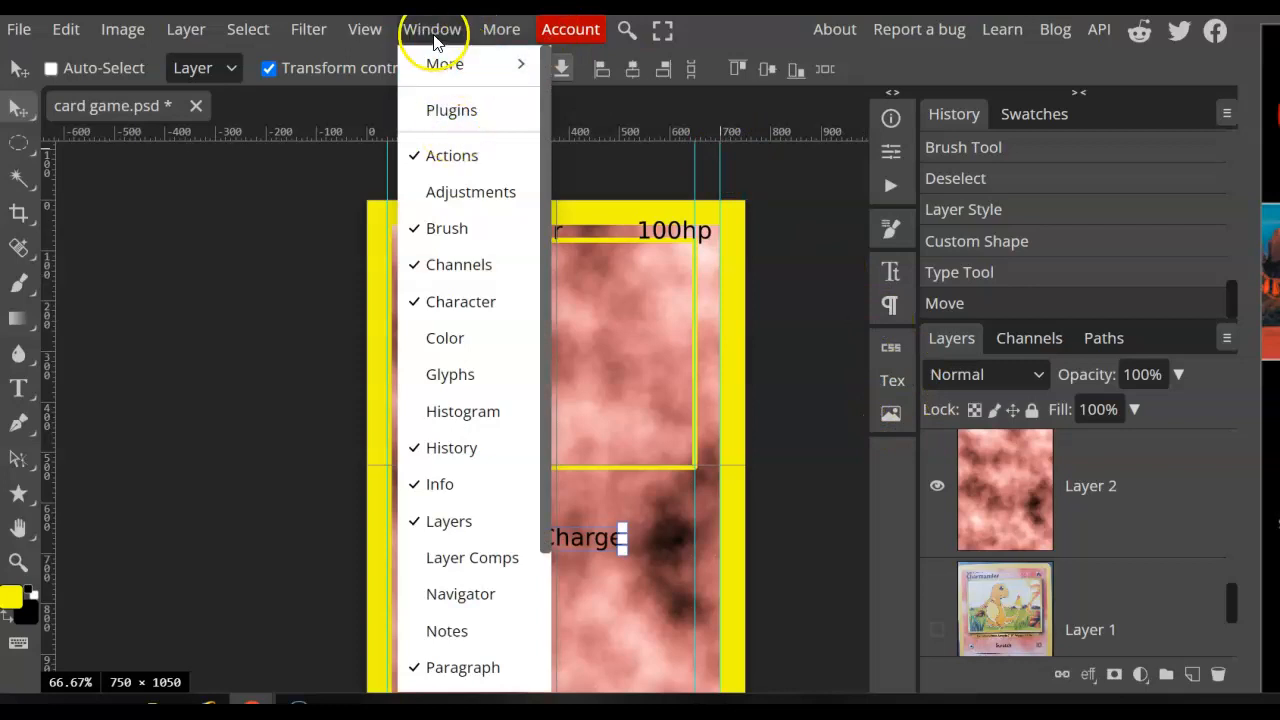
mouse_move(448, 80)
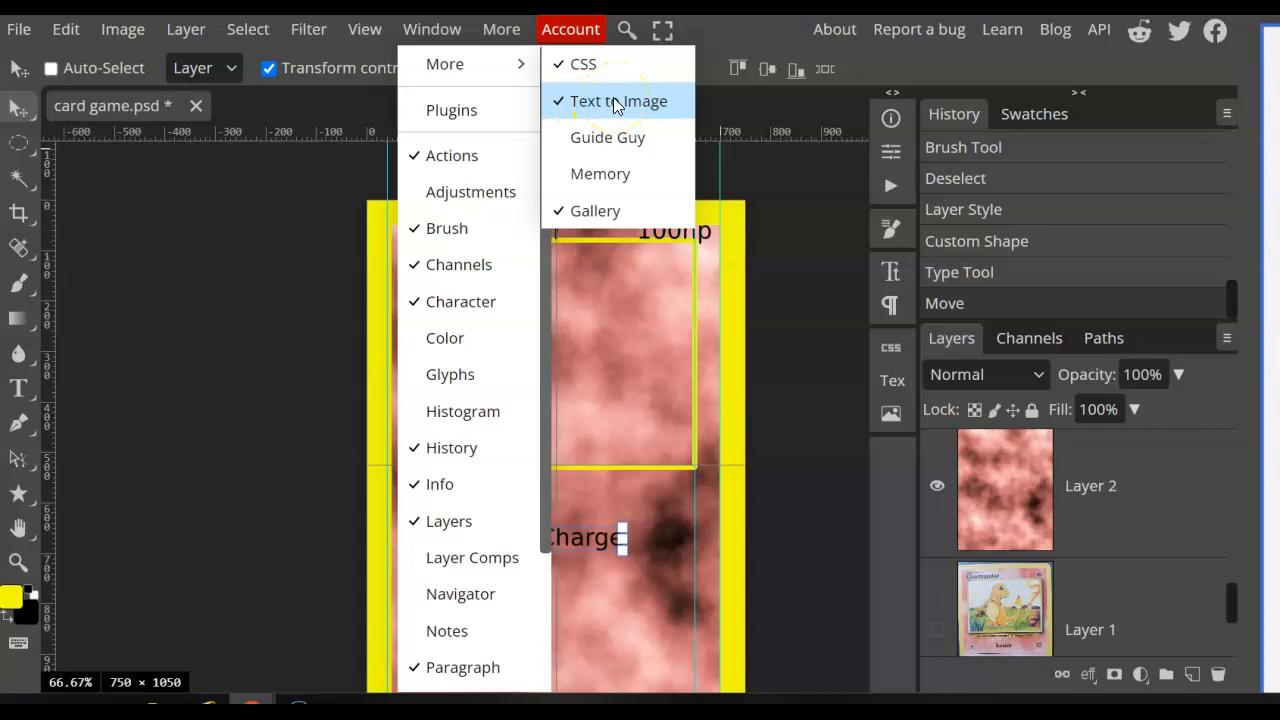
click(890, 381)
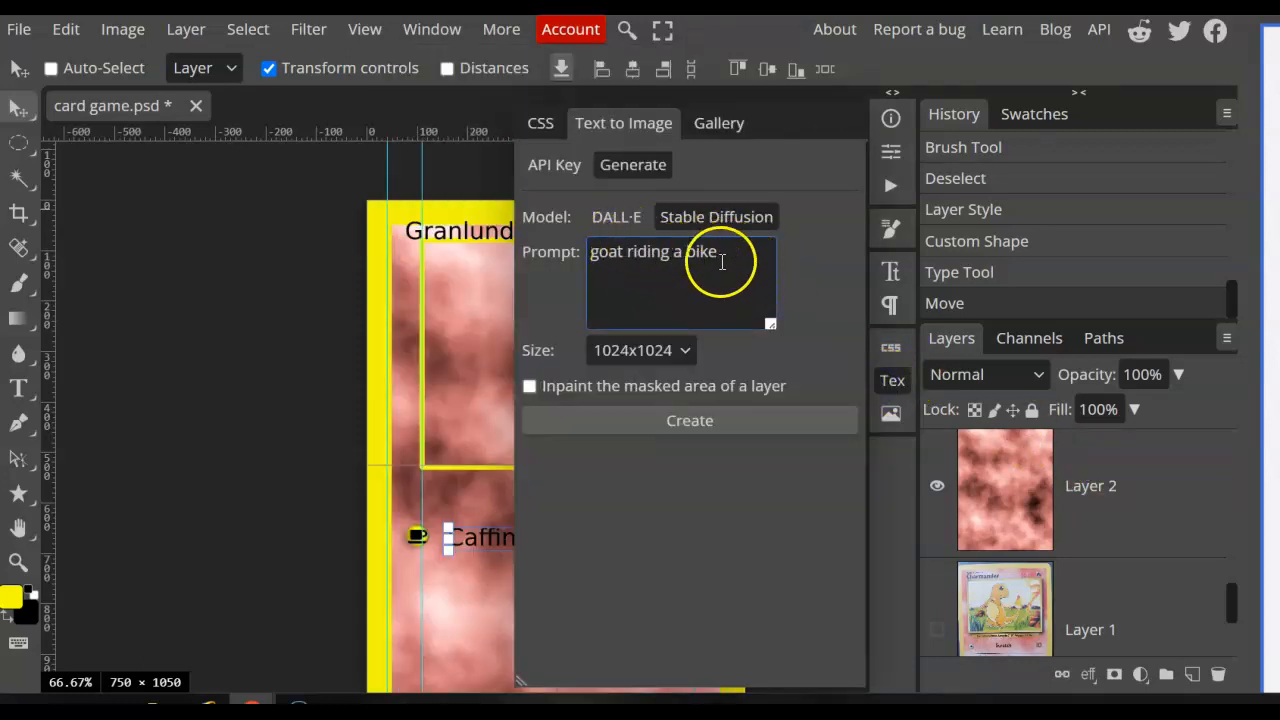
- Enter the prompt "In the style Ken Sugimoto make a cartoon style Coffee pokemon" and try to generate the image with DALL·E
click(593, 219)
drag(729, 250, 543, 251)
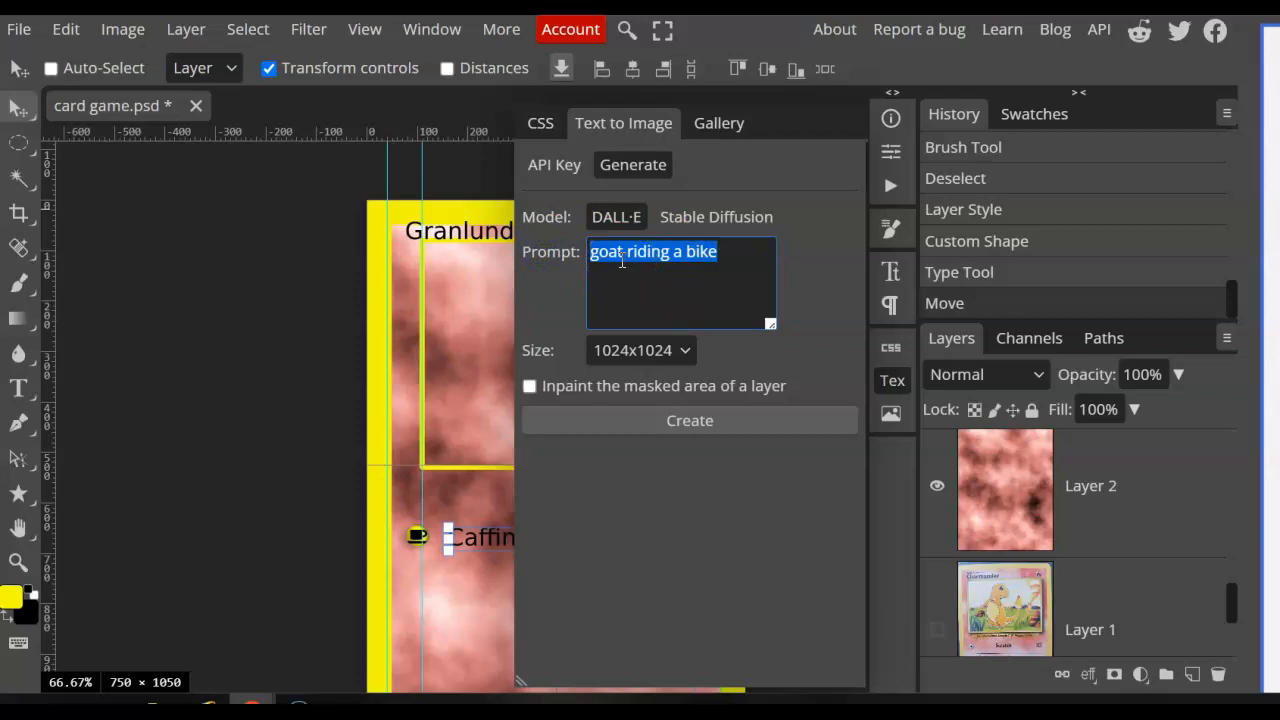
text(In the style)
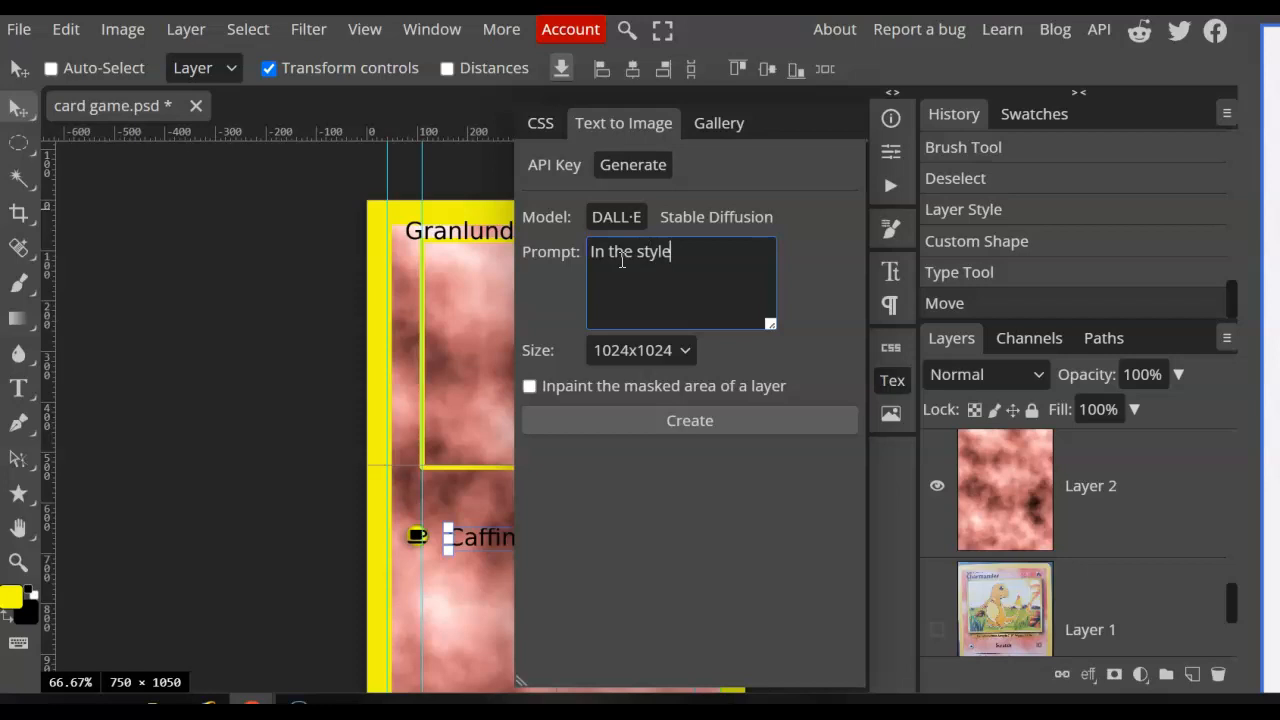
text(Sugimoto make a car)
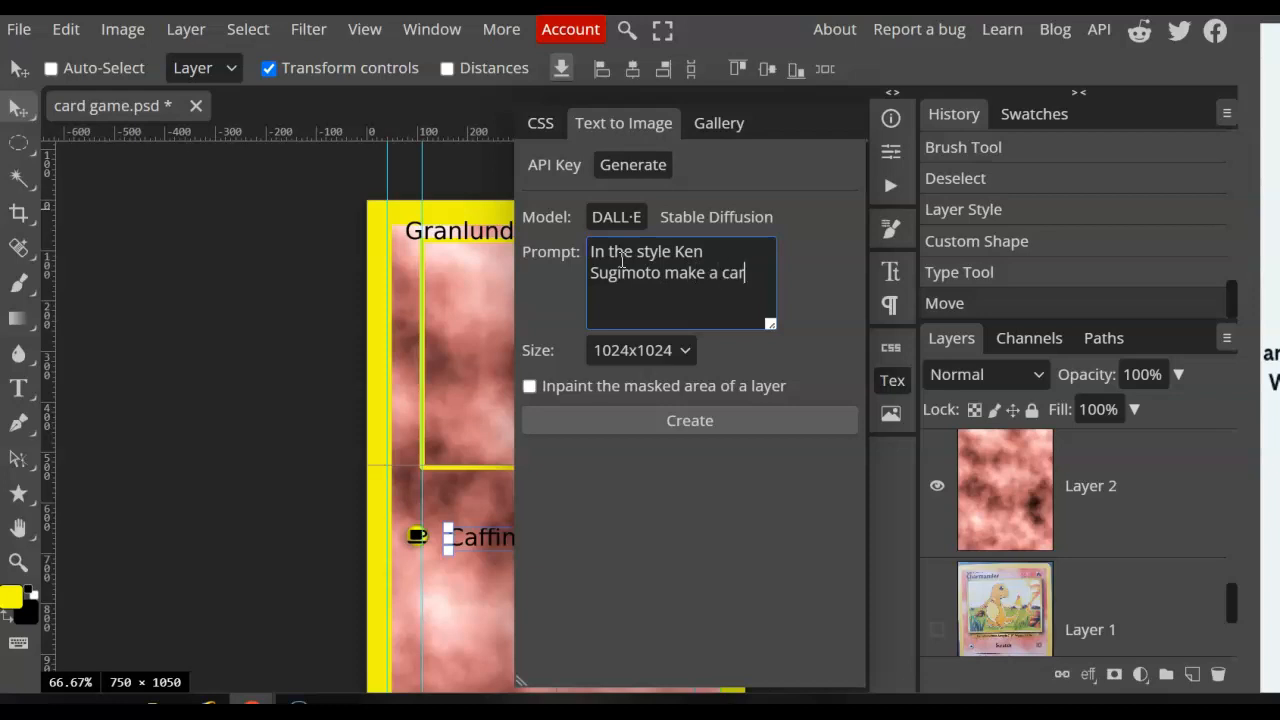
text(toon style pokemon)
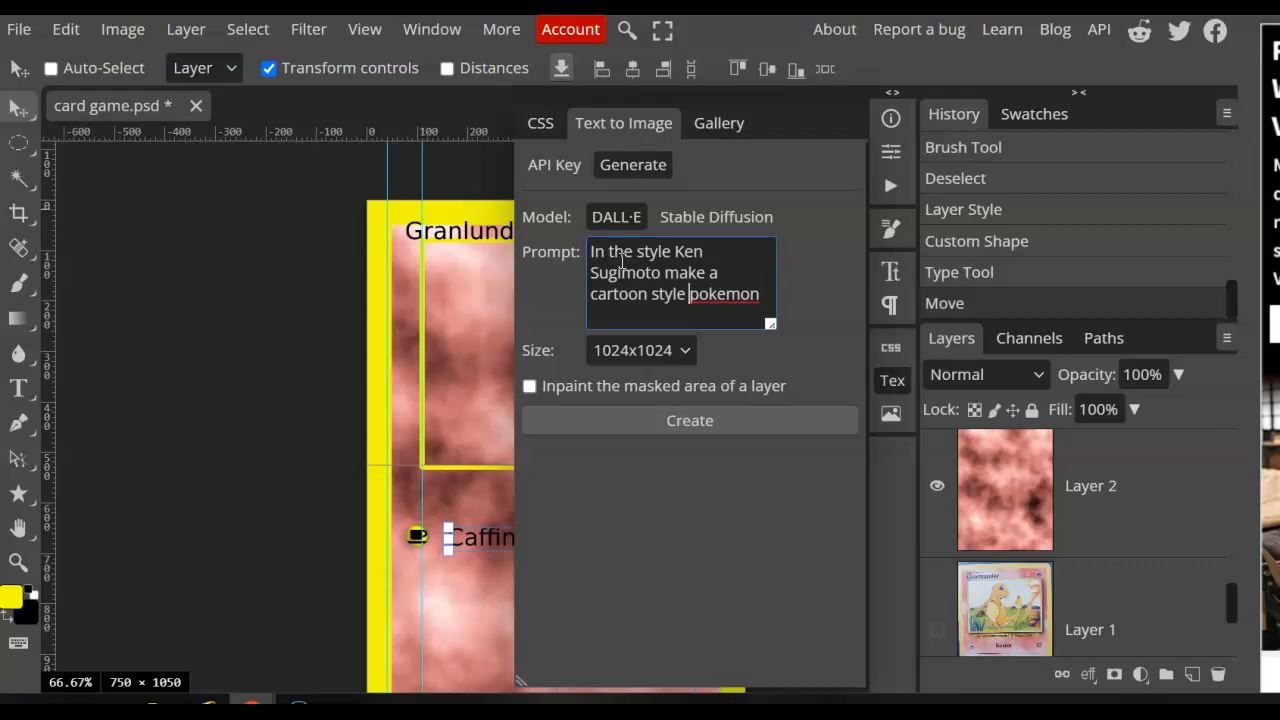
text(Coffee)
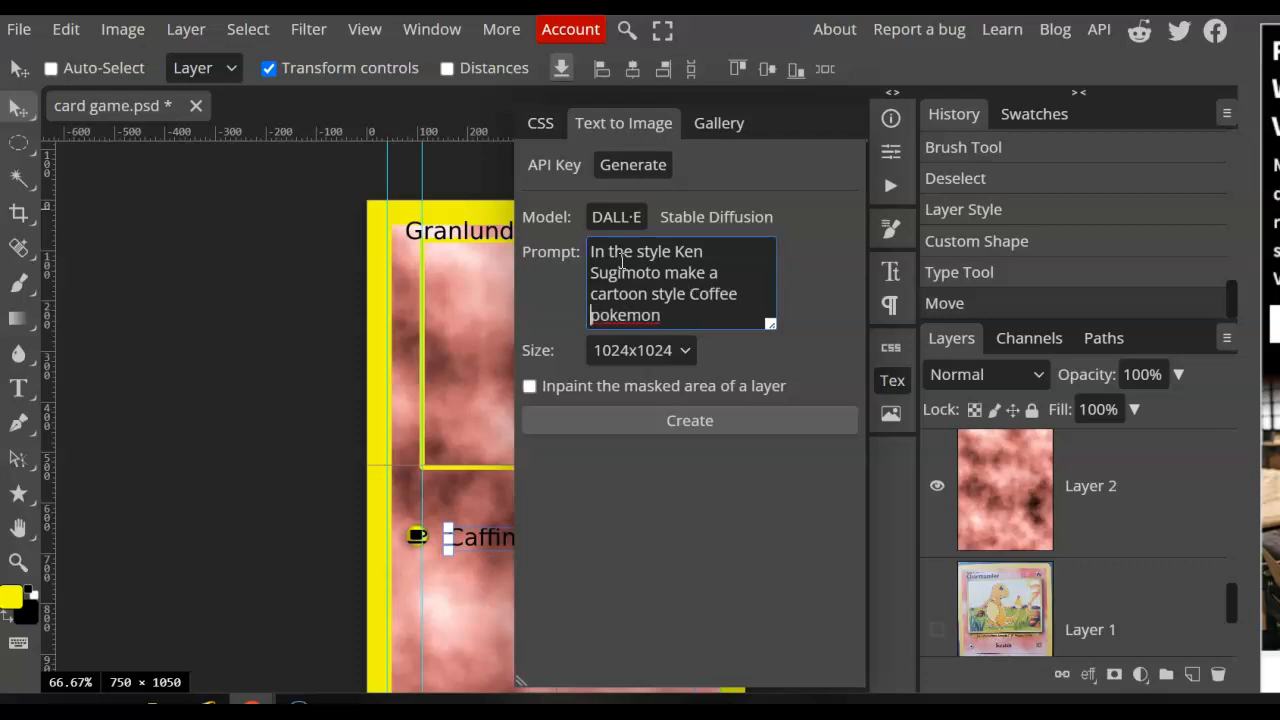
click(655, 422)
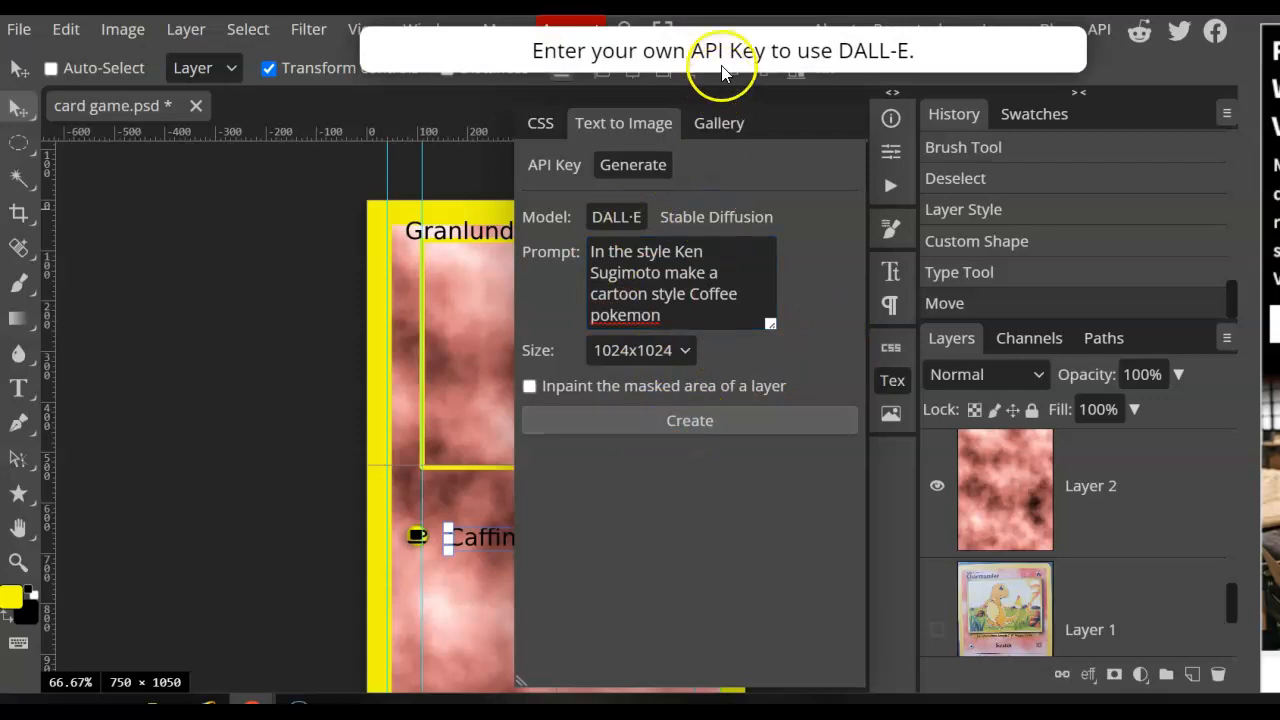
- Generate the 1024x1024 coffee character image with Stable Diffusion and place the result on the card
click(696, 224)
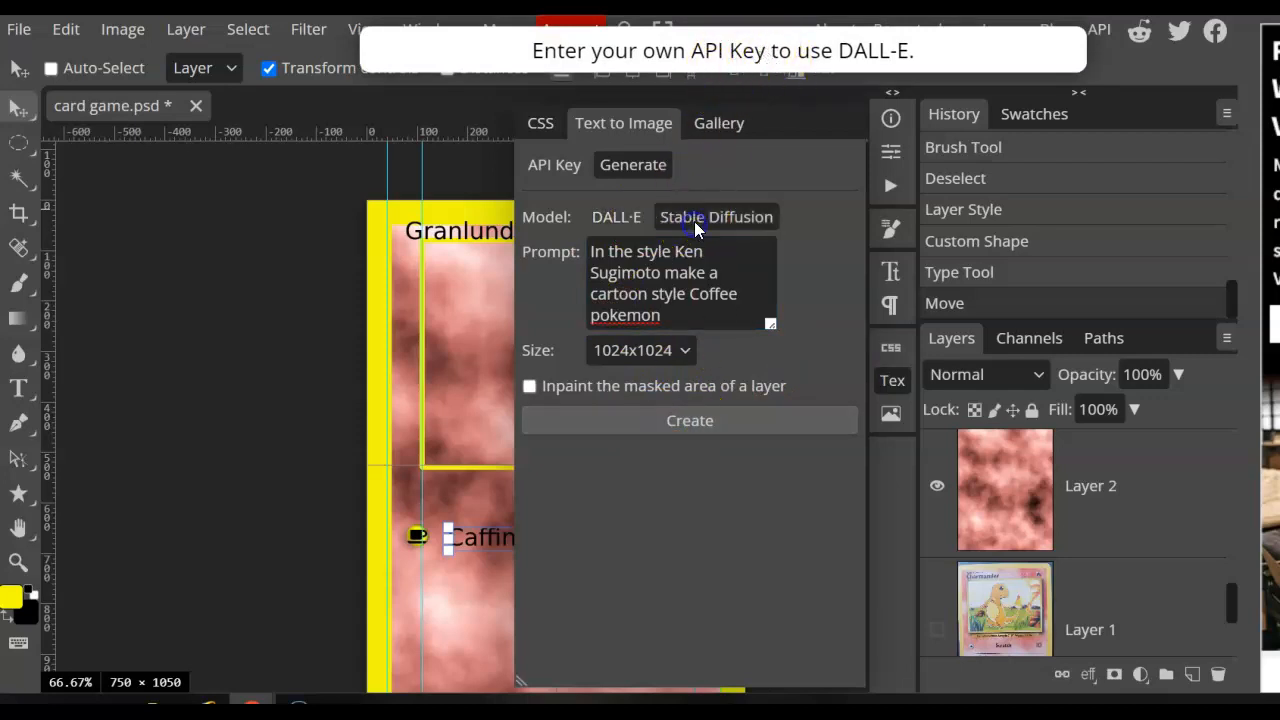
click(680, 419)
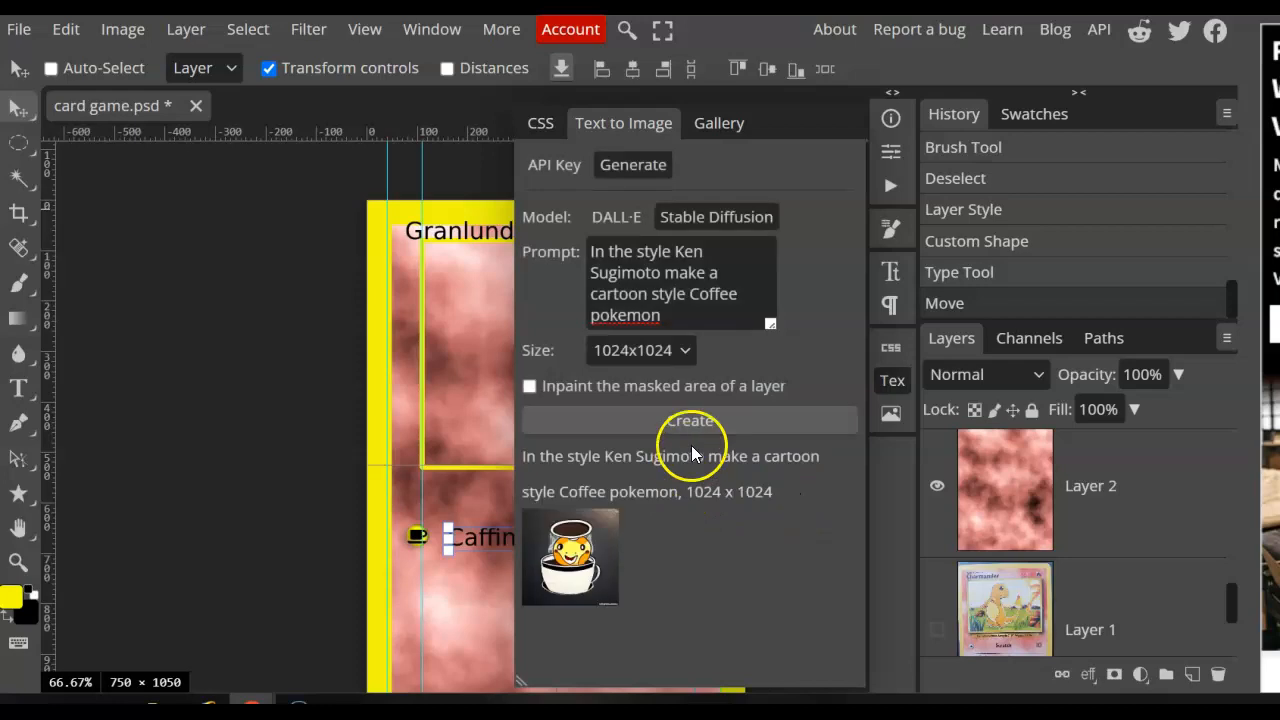
click(568, 580)
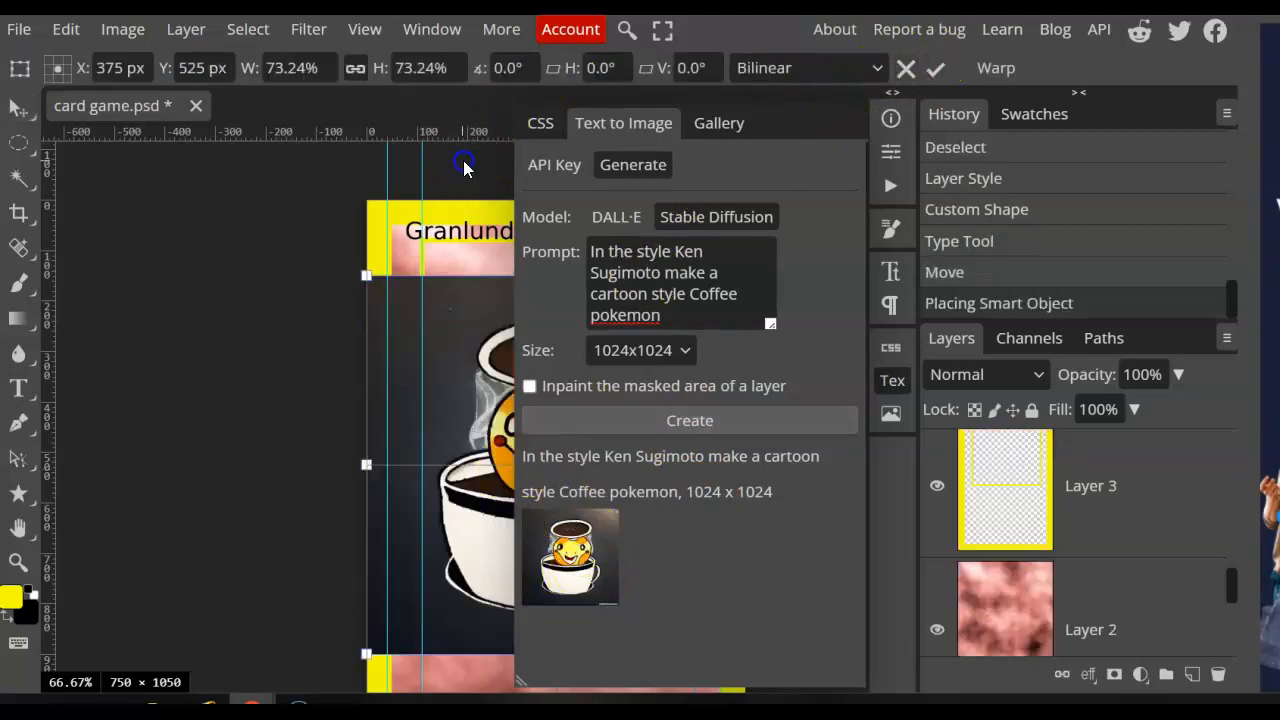
- Scale the placed coffee artwork to about 540 × 540 px, spanning the inner vertical guides behind the card title, and apply the transform
click(886, 382)
drag(732, 634, 610, 361)
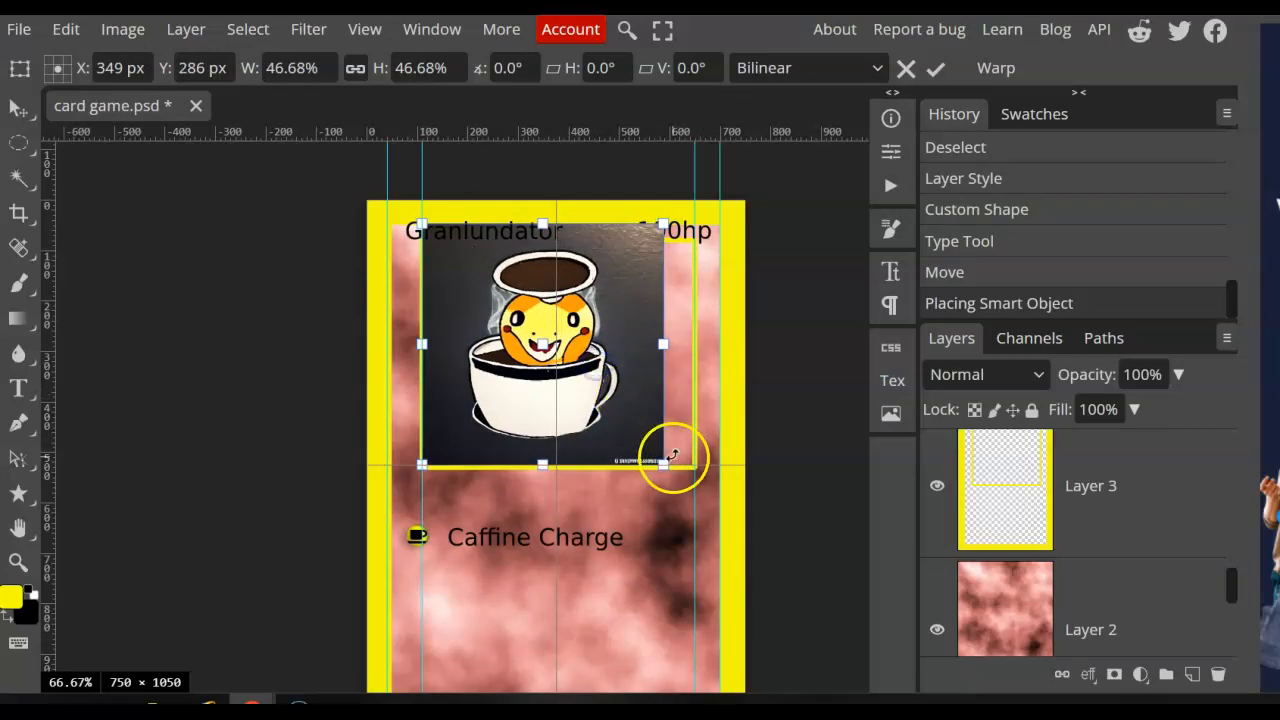
drag(663, 464, 694, 489)
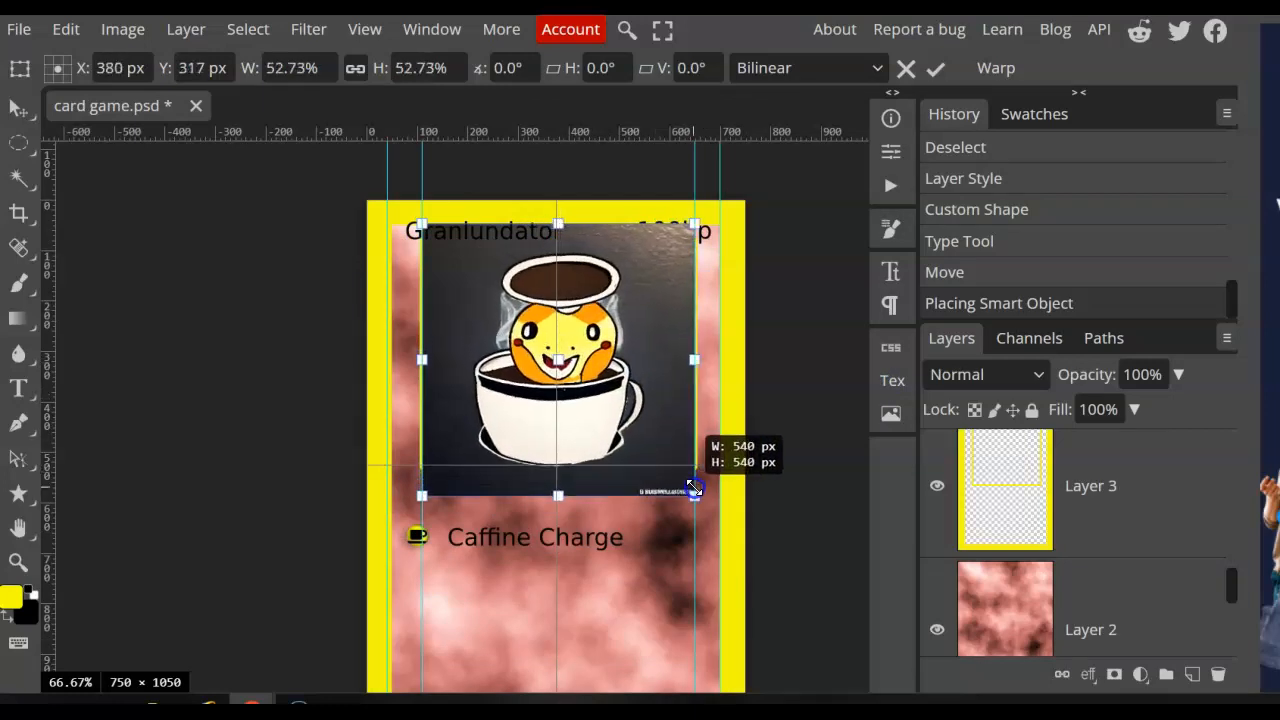
scroll(1030, 515, down, 3)
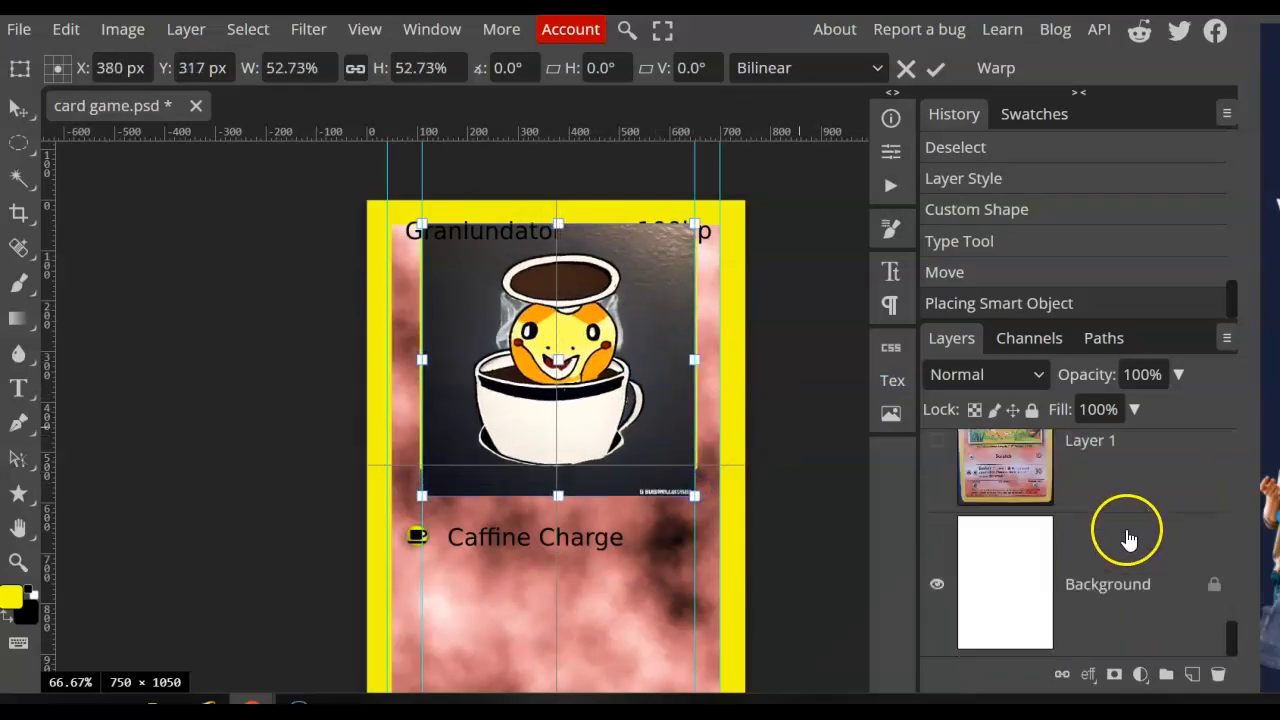
scroll(1125, 535, up, 5)
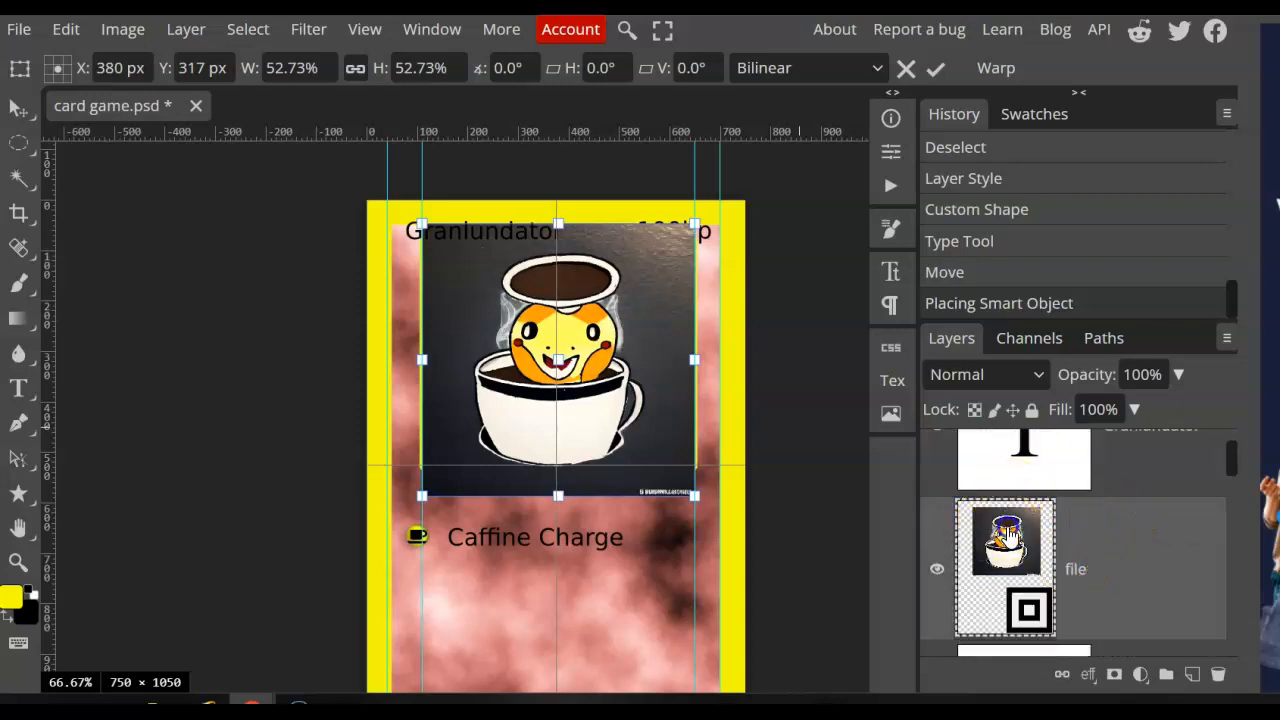
drag(1007, 537, 1027, 634)
key(Return)
- Move the coffee artwork layer between the yellow border on Layer 3 and the cloud background on Layer 2, and nudge it slightly
scroll(1125, 534, down, 4)
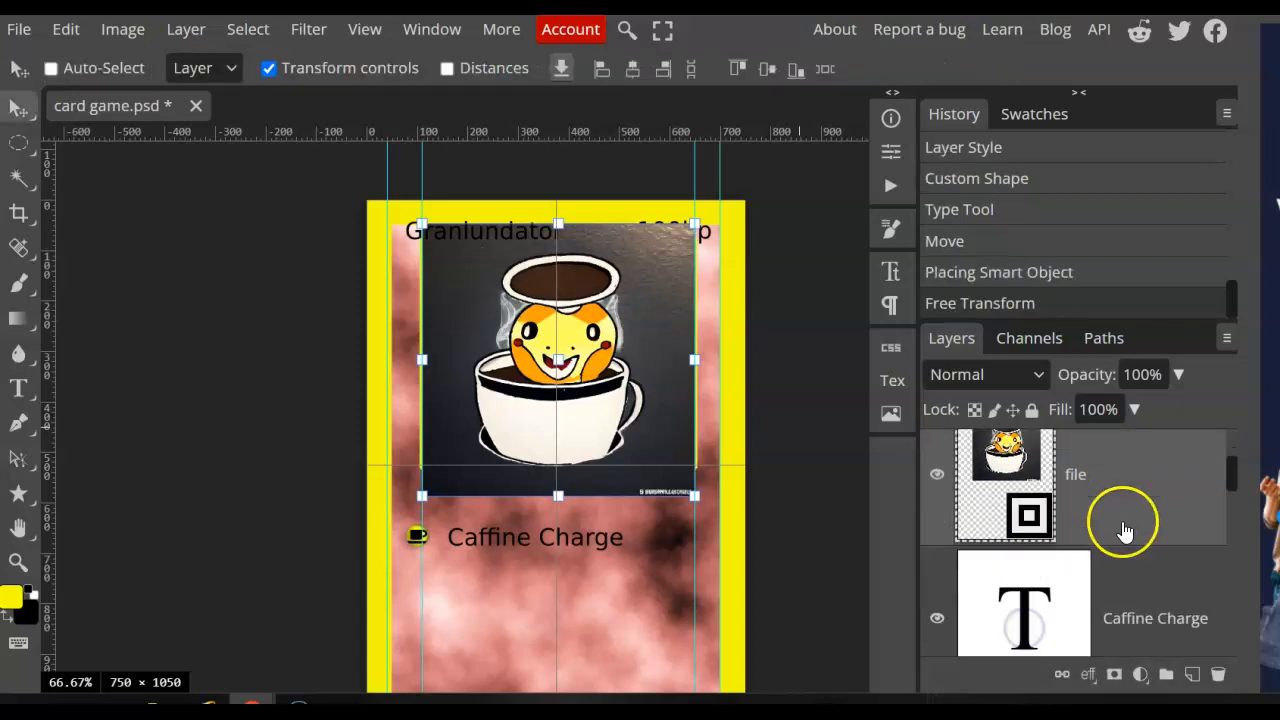
scroll(1123, 484, up, 1)
scroll(1122, 475, up, 1)
mouse_move(1122, 474)
mouse_down()
mouse_move(1123, 550)
mouse_move(1122, 488)
mouse_up()
scroll(1119, 533, down, 2)
scroll(1122, 539, down, 2)
drag(1119, 605, 1118, 408)
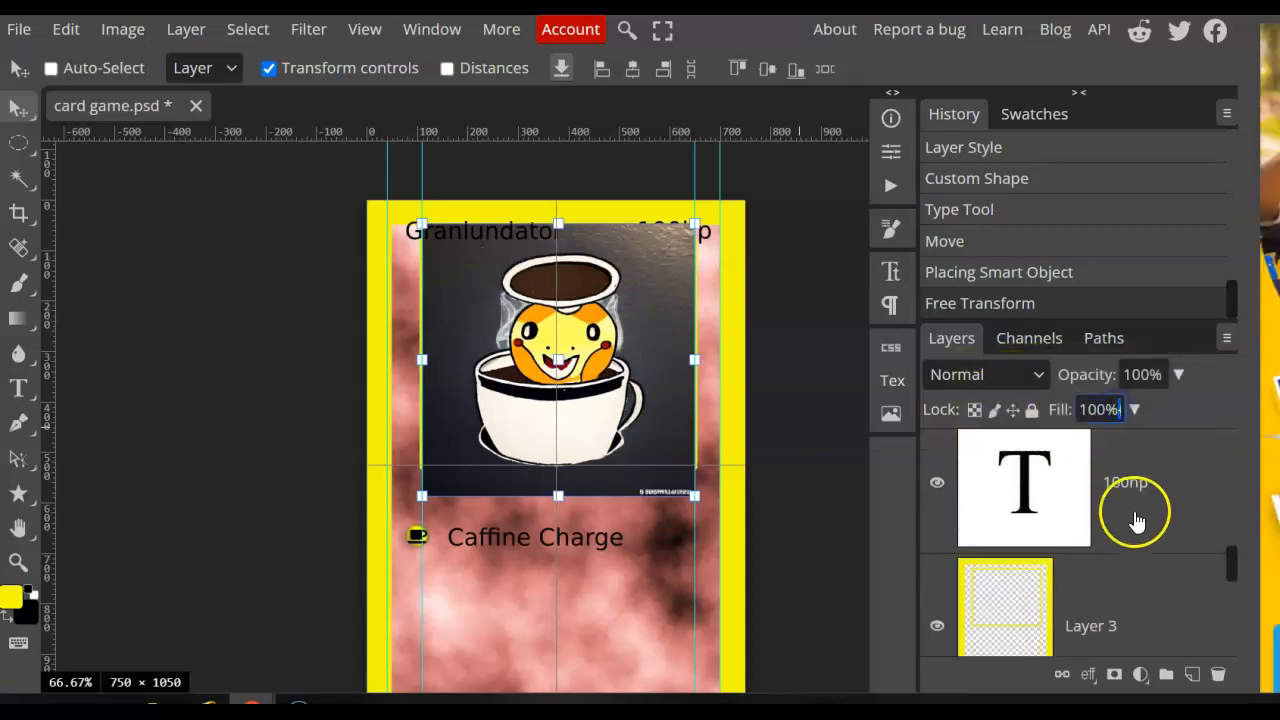
drag(1233, 557, 1233, 533)
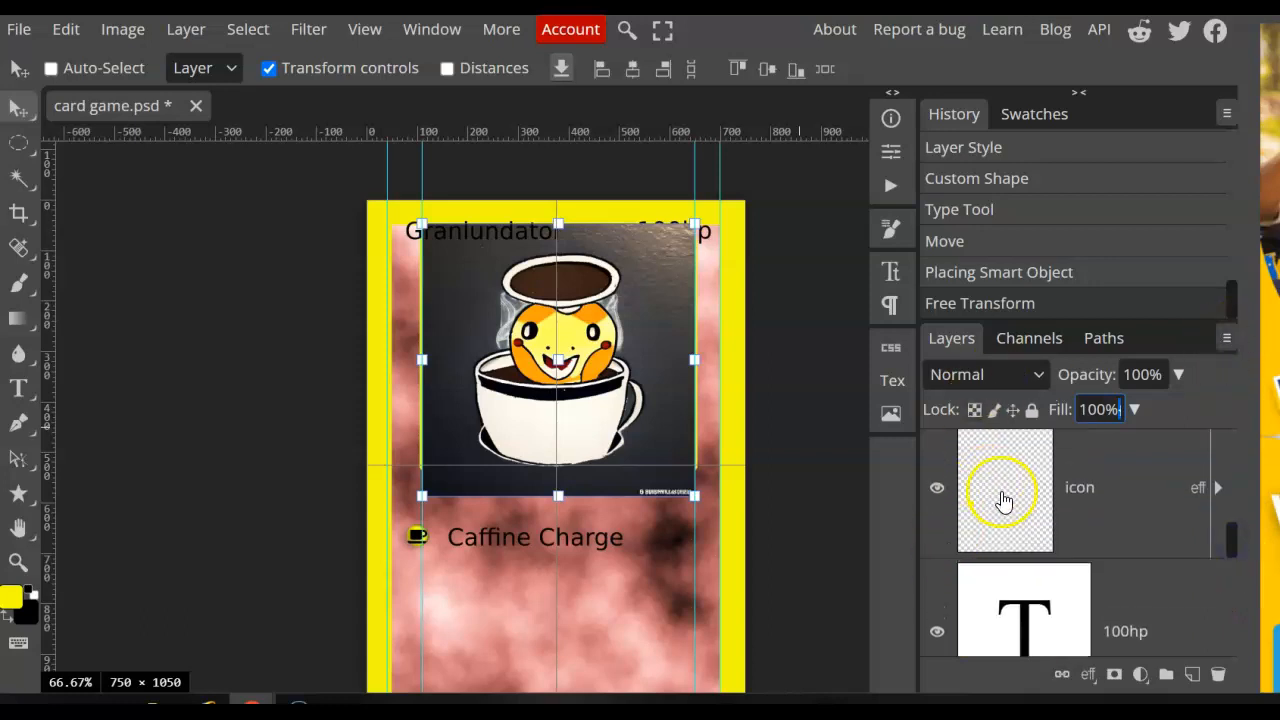
scroll(1005, 502, up, 3)
scroll(1044, 540, down, 1)
scroll(1060, 542, up, 3)
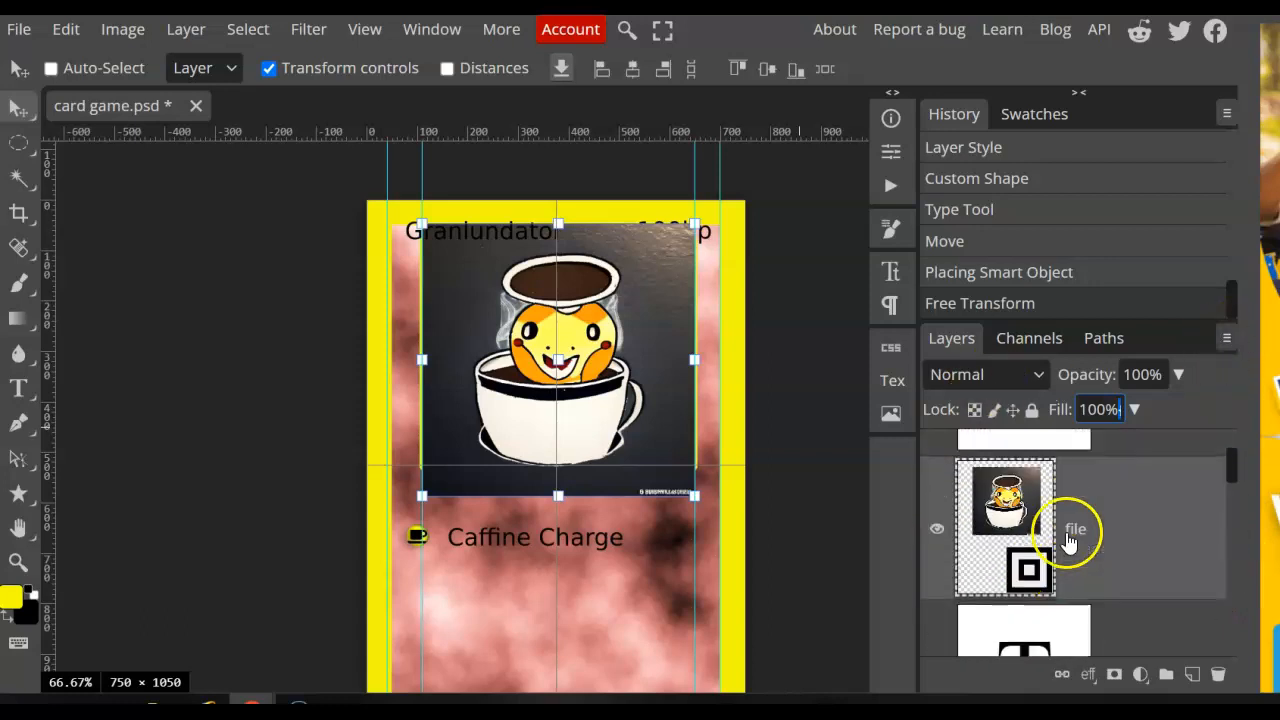
scroll(1070, 541, up, 1)
drag(1155, 602, 1147, 546)
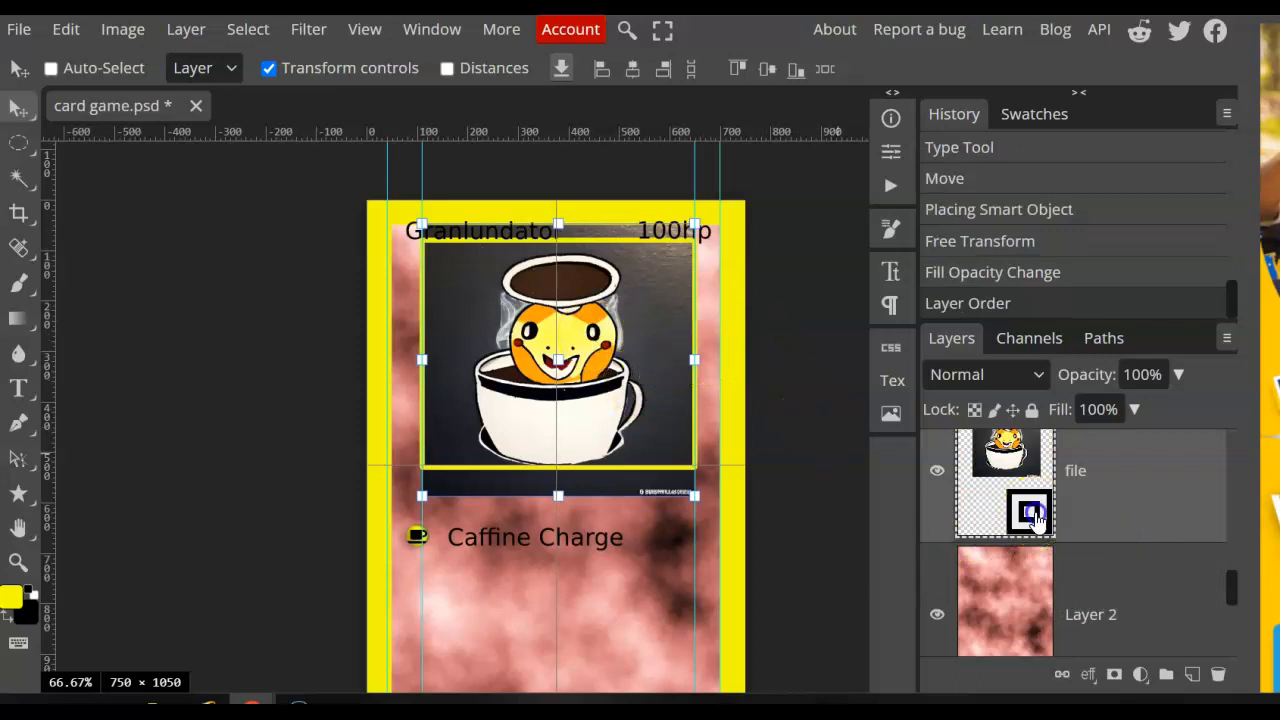
mouse_move(658, 328)
mouse_down()
mouse_move(649, 320)
mouse_move(663, 323)
mouse_move(654, 331)
mouse_up()
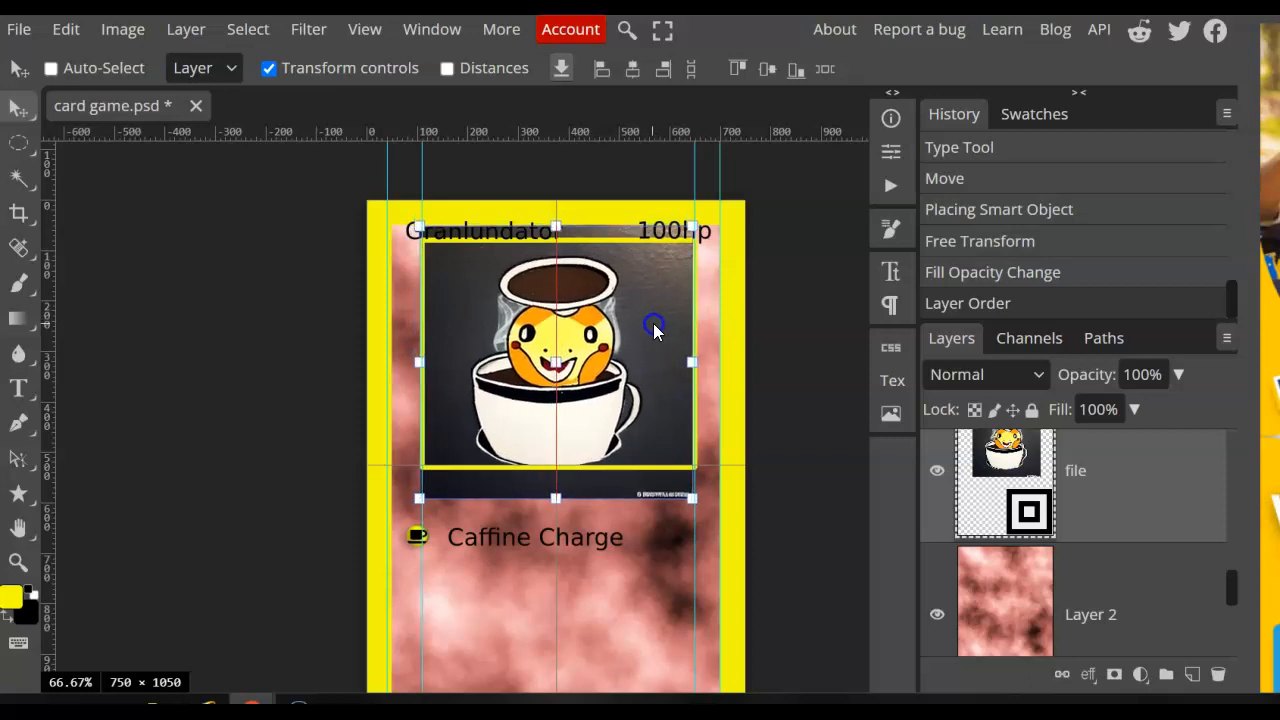
click(1114, 677)
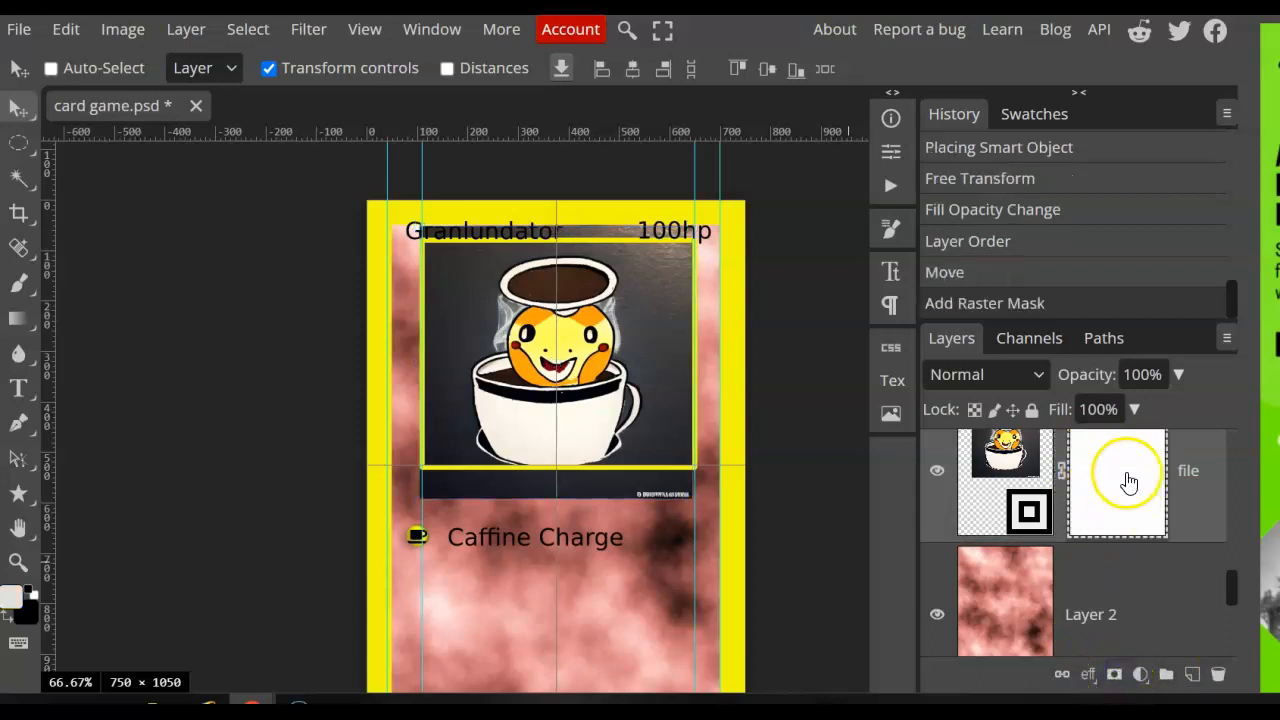
click(18, 283)
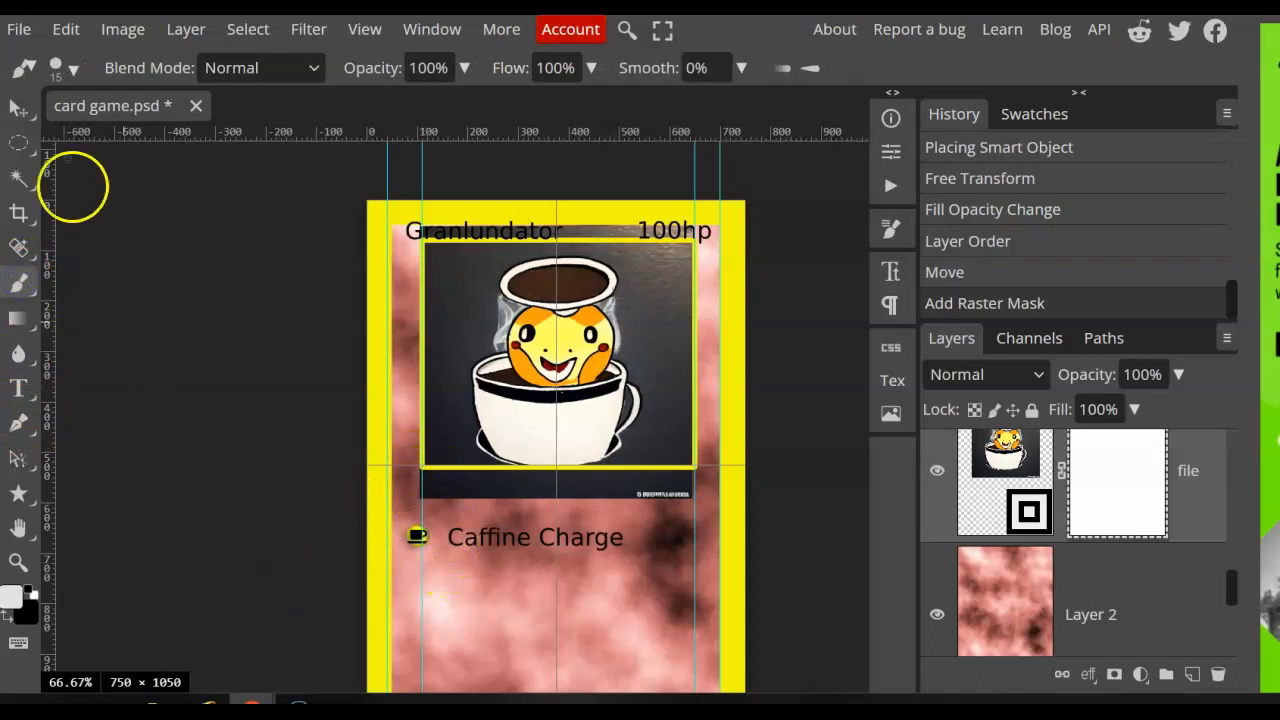
right_click(18, 143)
click(116, 155)
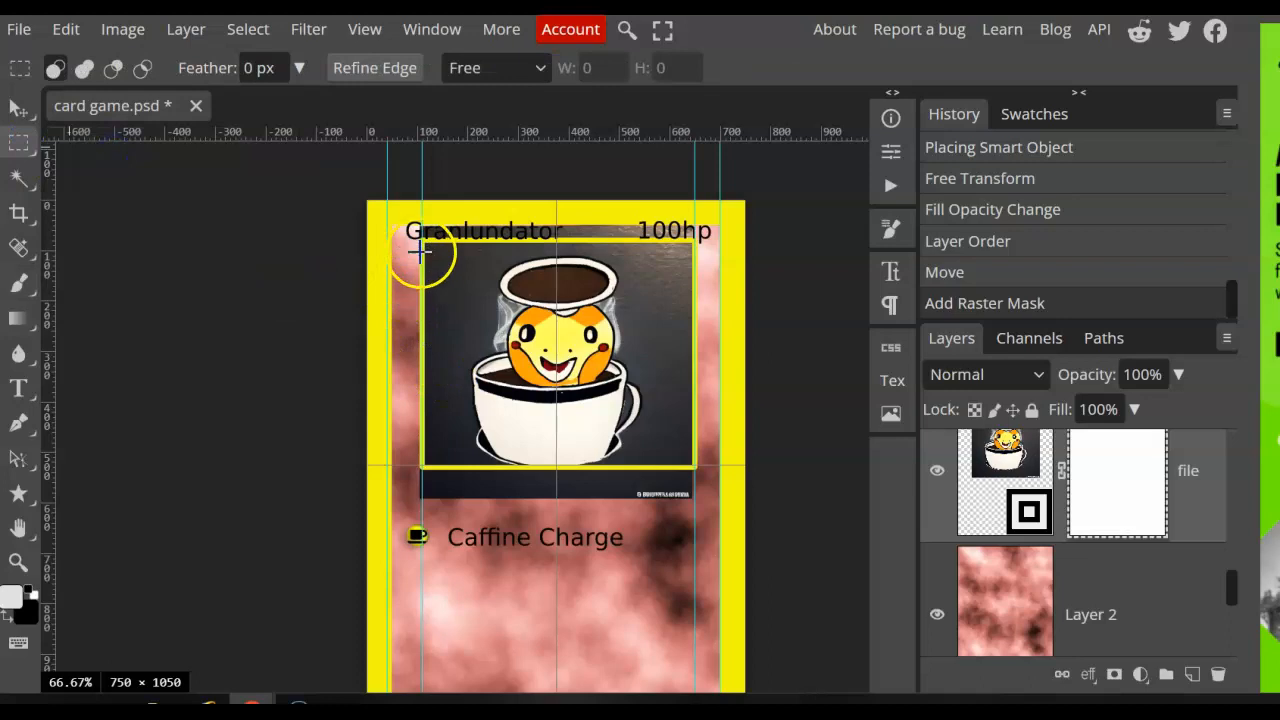
drag(420, 237, 690, 460)
key(ctrl+z)
key(ctrl+z)
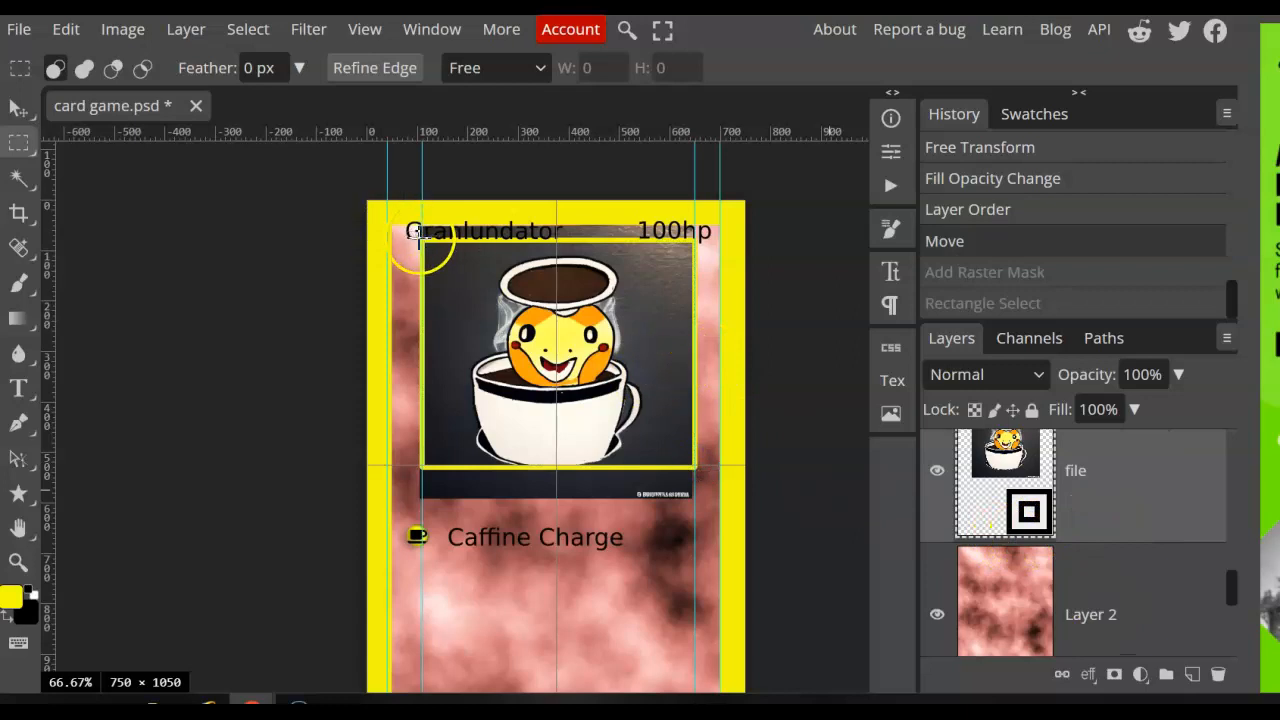
- Make a rectangular selection along the yellow picture frame and add a raster mask to the artwork layer from it
drag(421, 237, 700, 470)
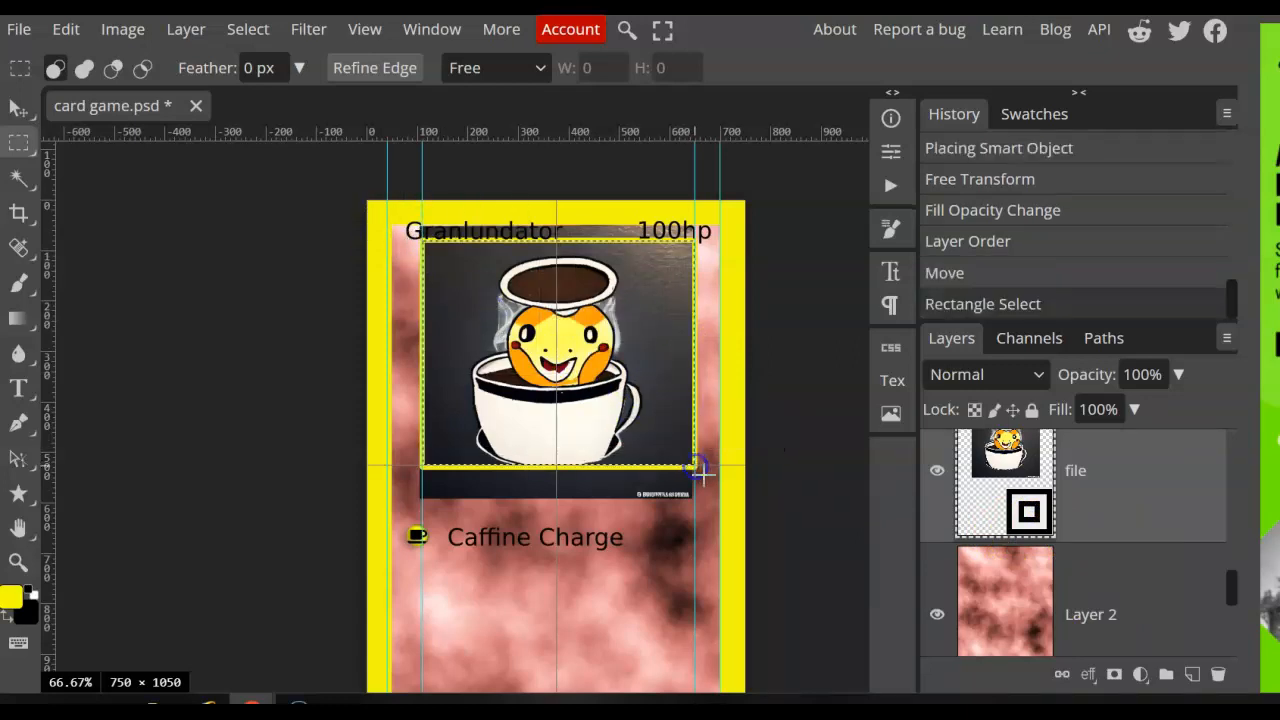
click(1114, 674)
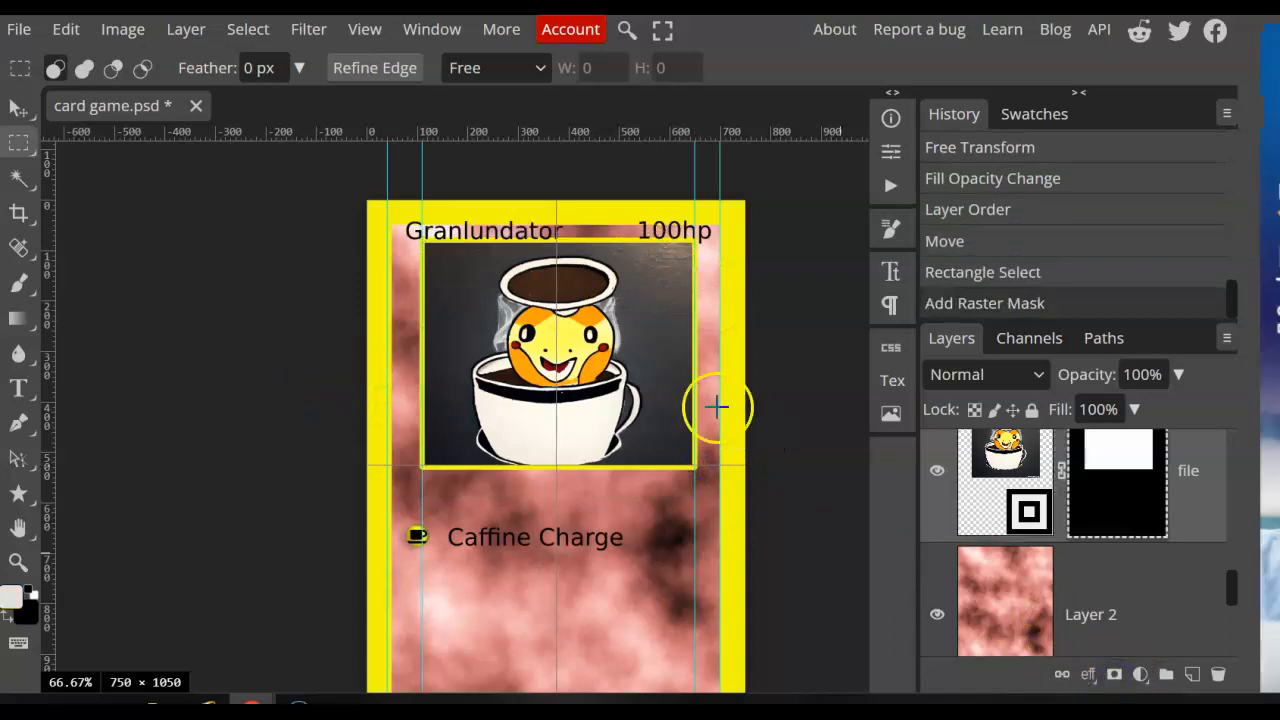
click(886, 382)
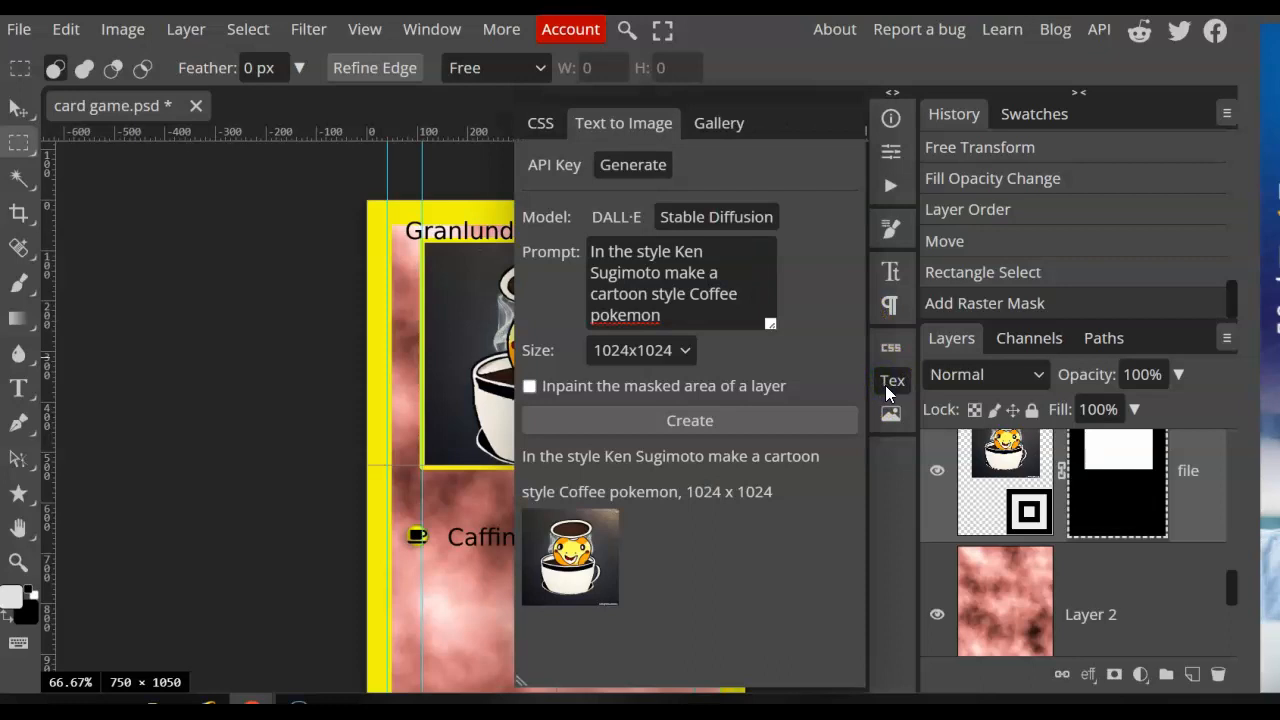
click(885, 385)
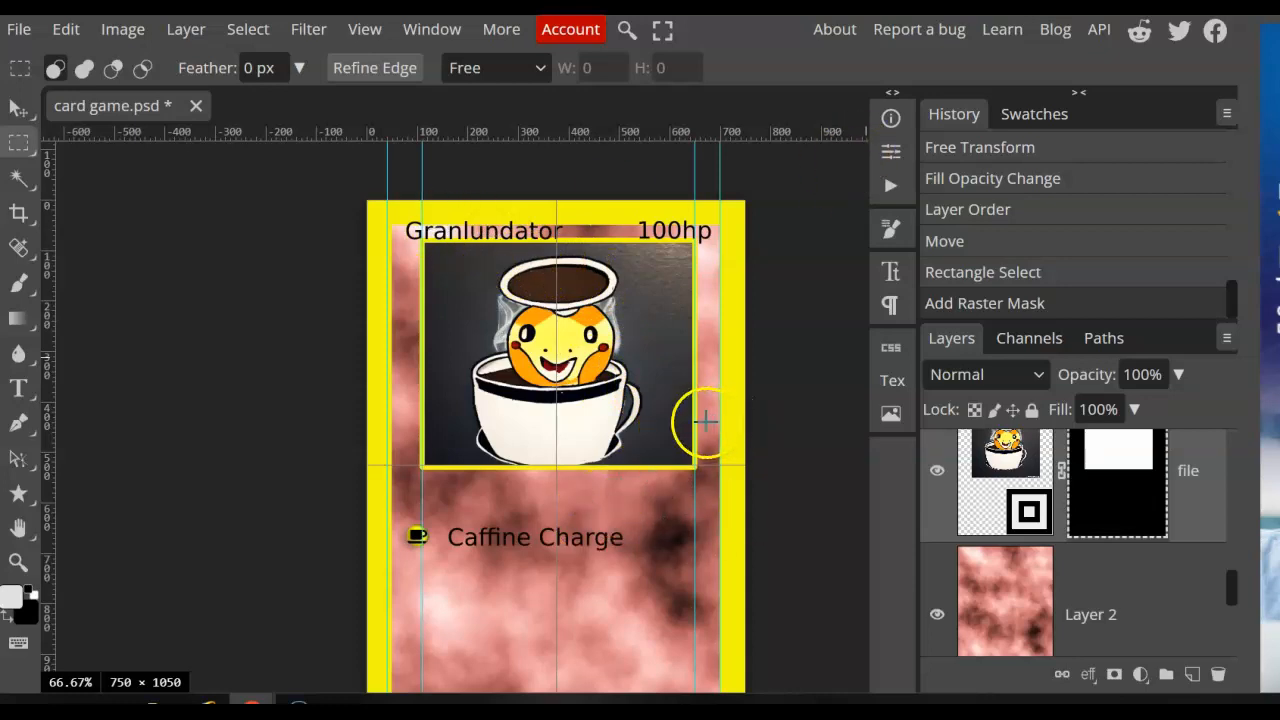
- Examine the card's lower area and layer stack, and compare with the Charmander reference card in the Google image results
scroll(654, 388, down, 2)
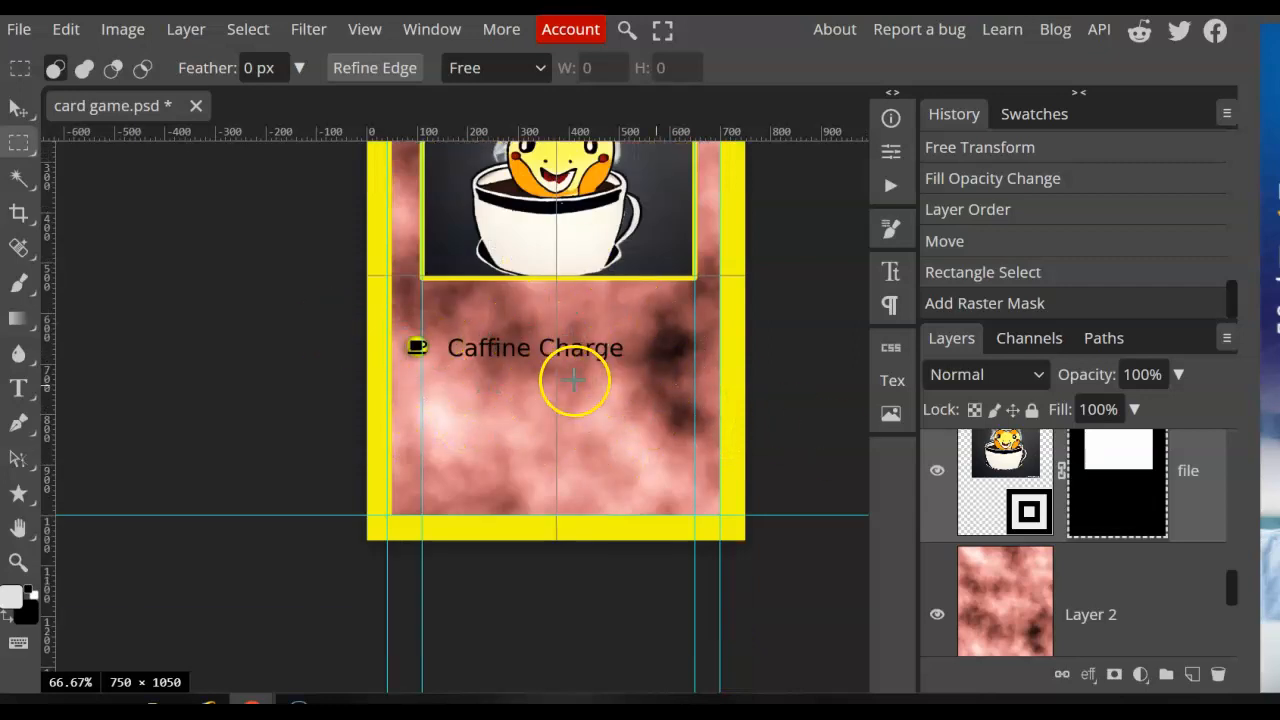
scroll(960, 565, up, 5)
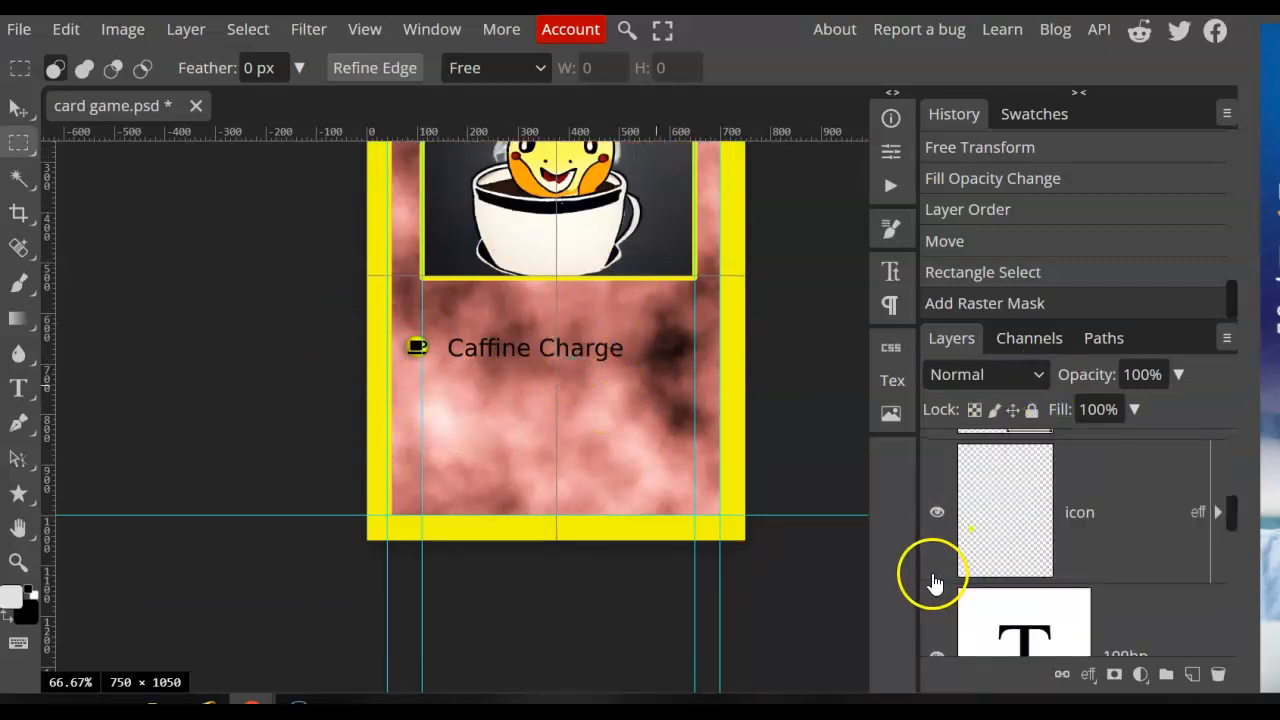
scroll(933, 575, down, 2)
scroll(933, 560, down, 5)
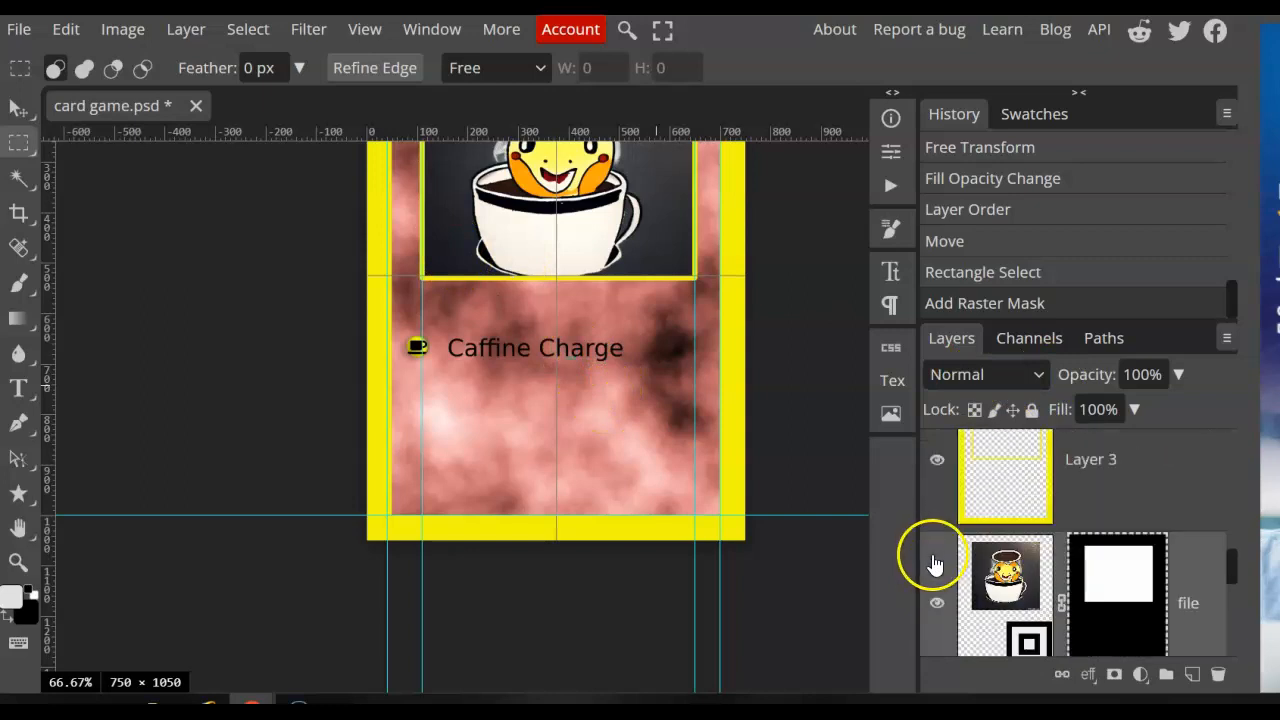
scroll(930, 562, up, 2)
scroll(1030, 600, down, 1)
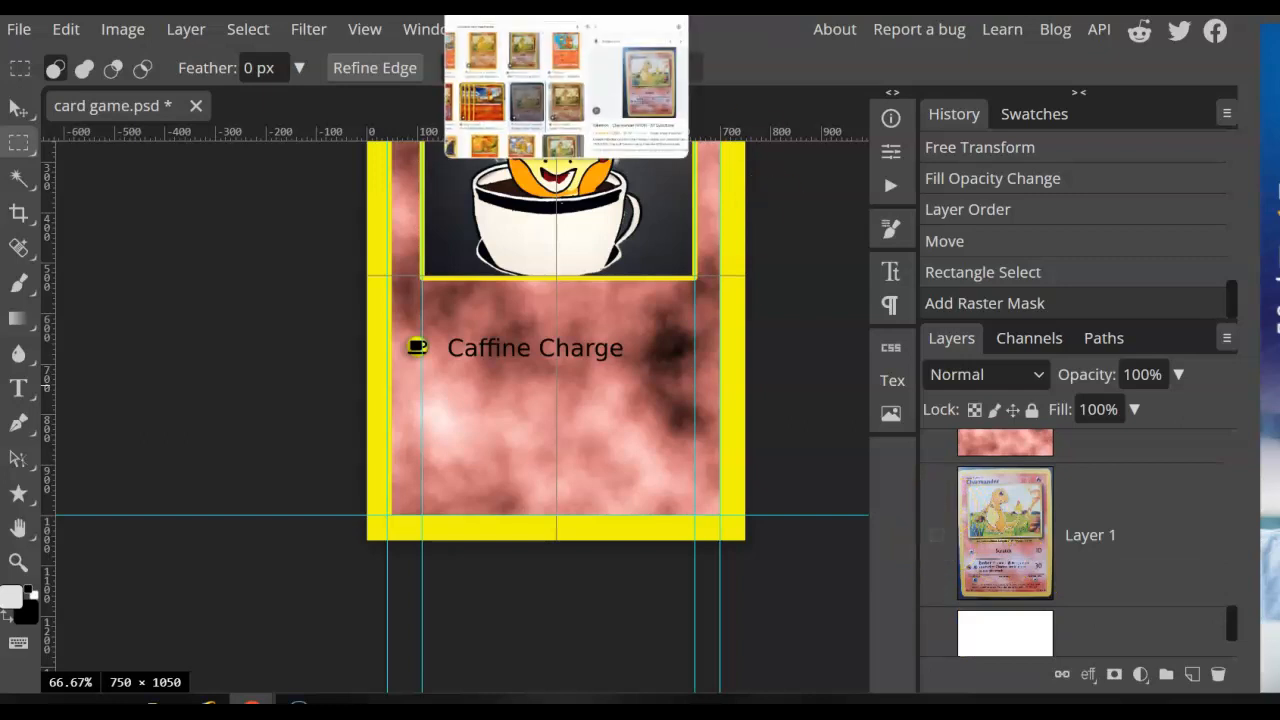
click(566, 7)
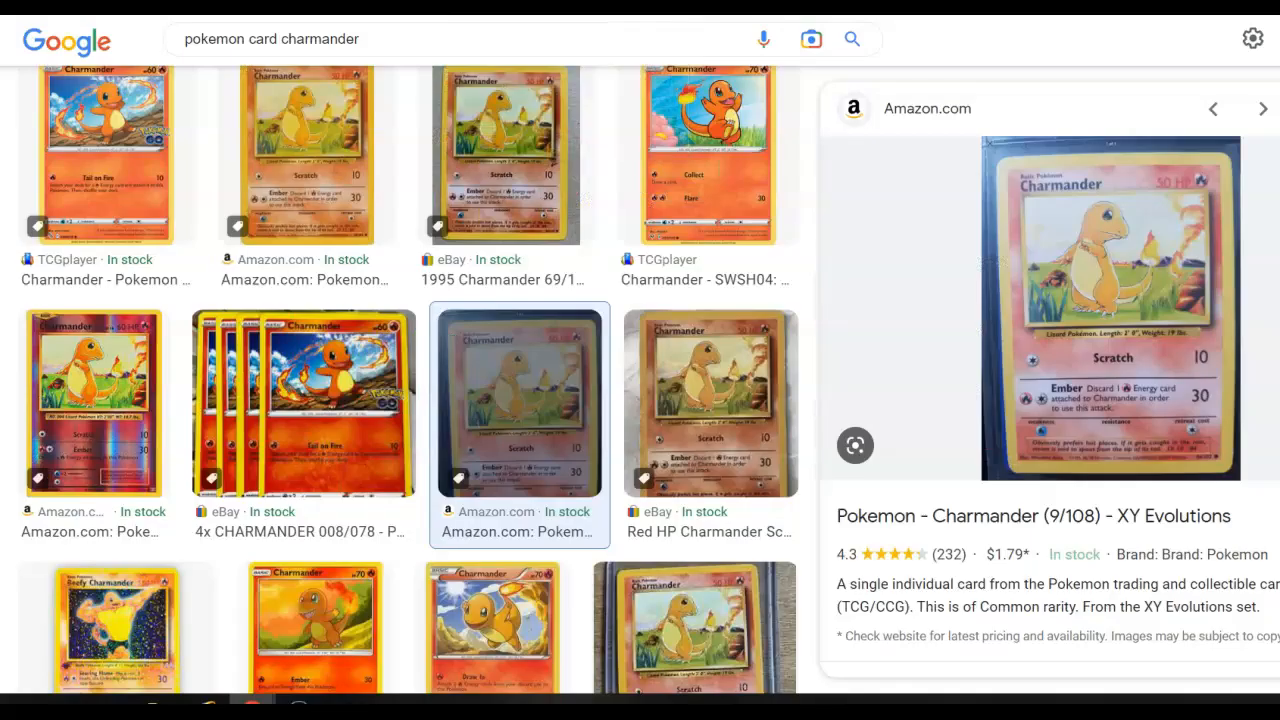
click(420, 7)
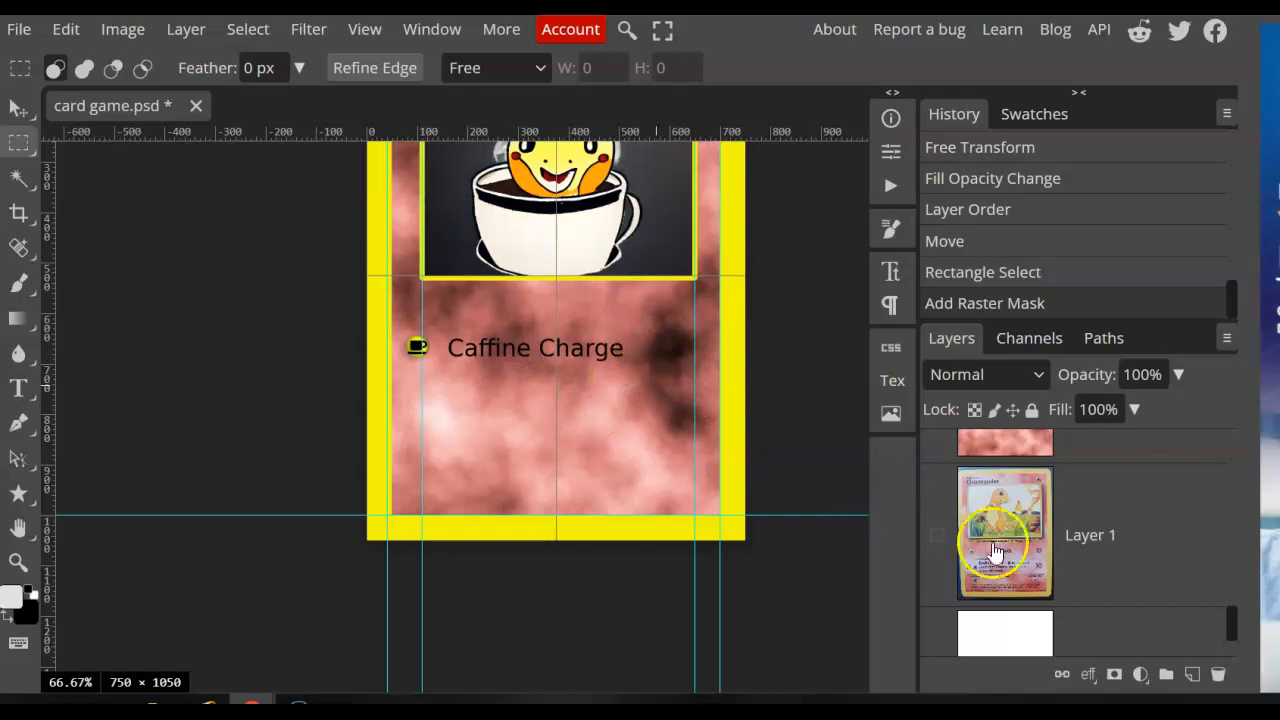
- Add a Bevel and Emboss effect to the yellow border on Layer 3, using the Emboss style with a depth of about 477%
scroll(1028, 565, up, 2)
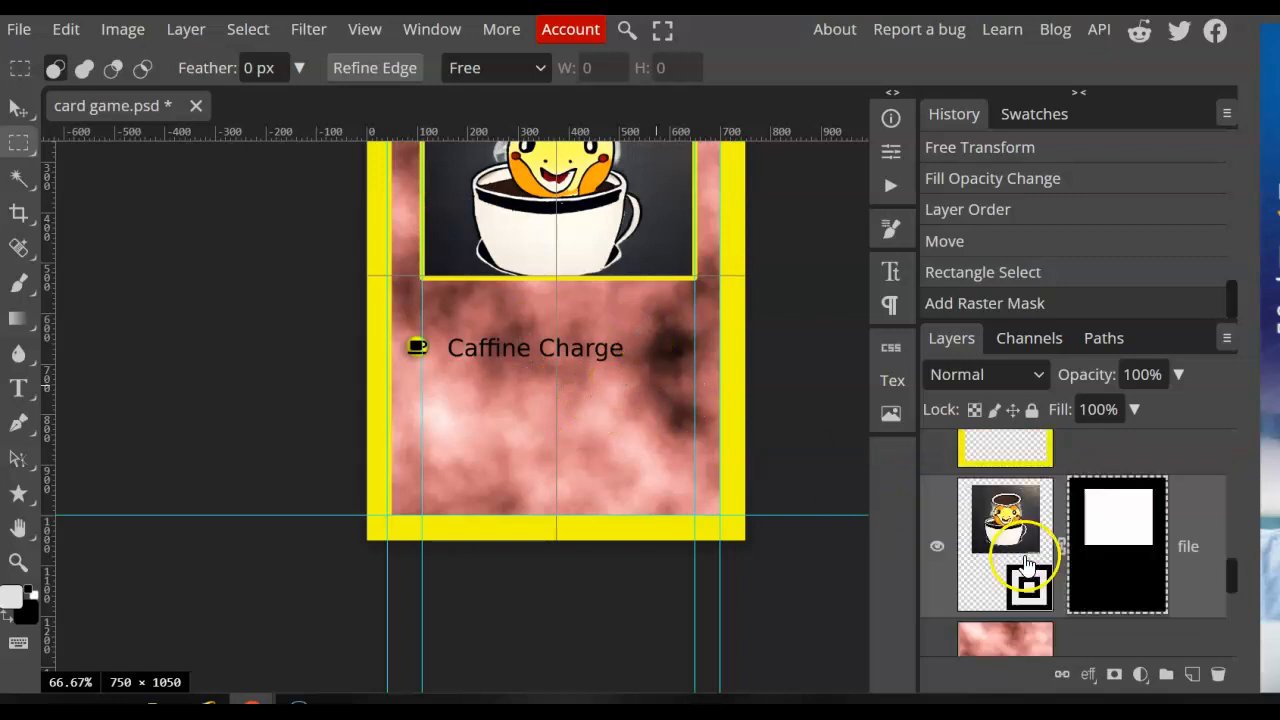
scroll(1028, 560, up, 3)
click(1130, 602)
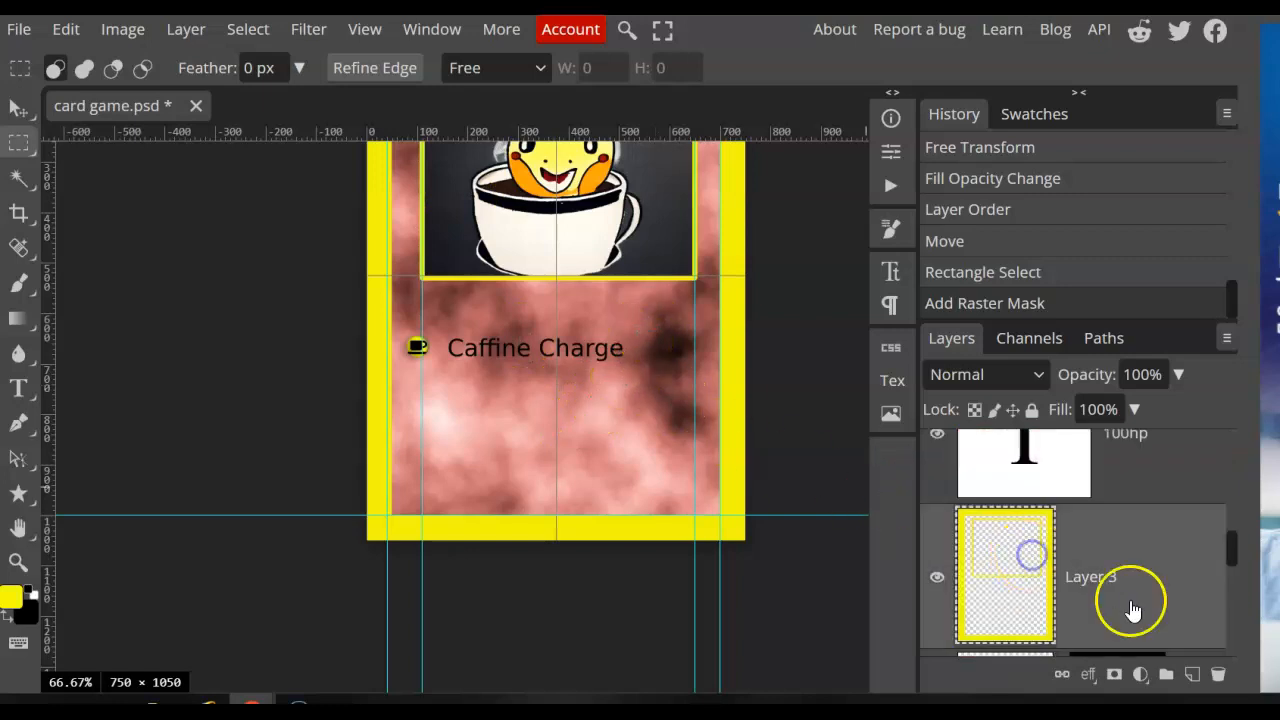
right_click(1000, 535)
click(973, 548)
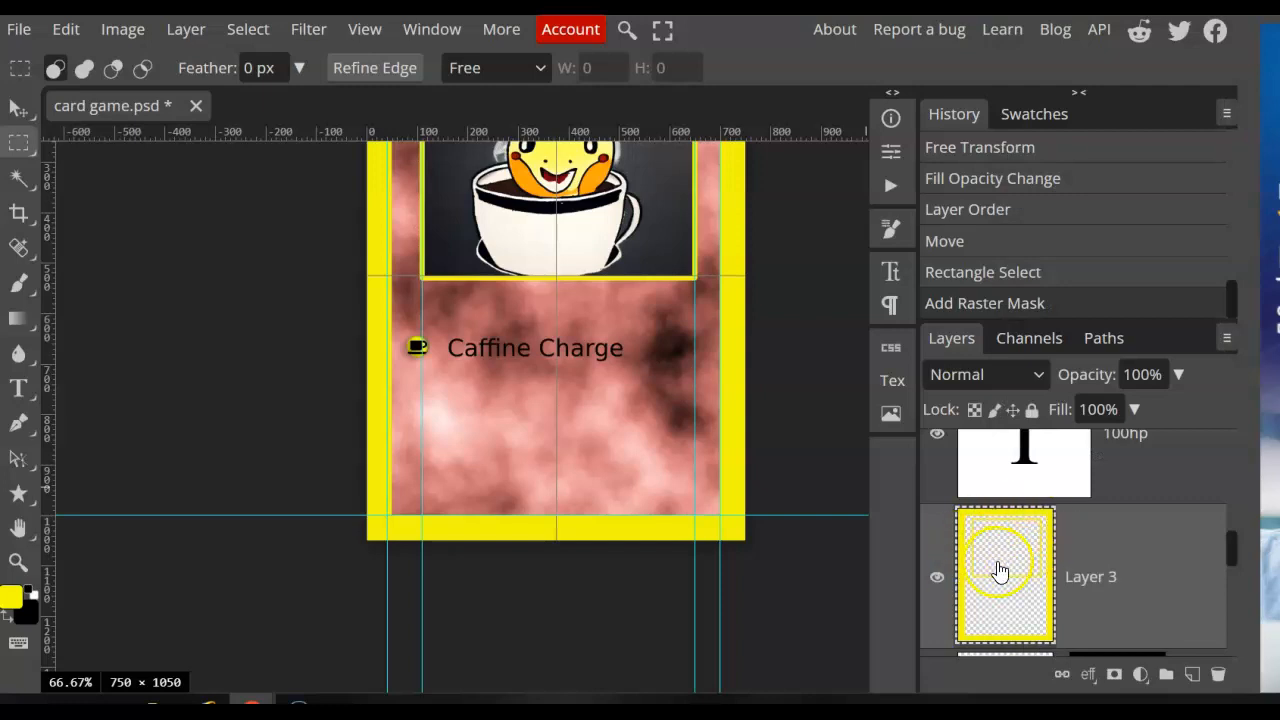
right_click(1000, 570)
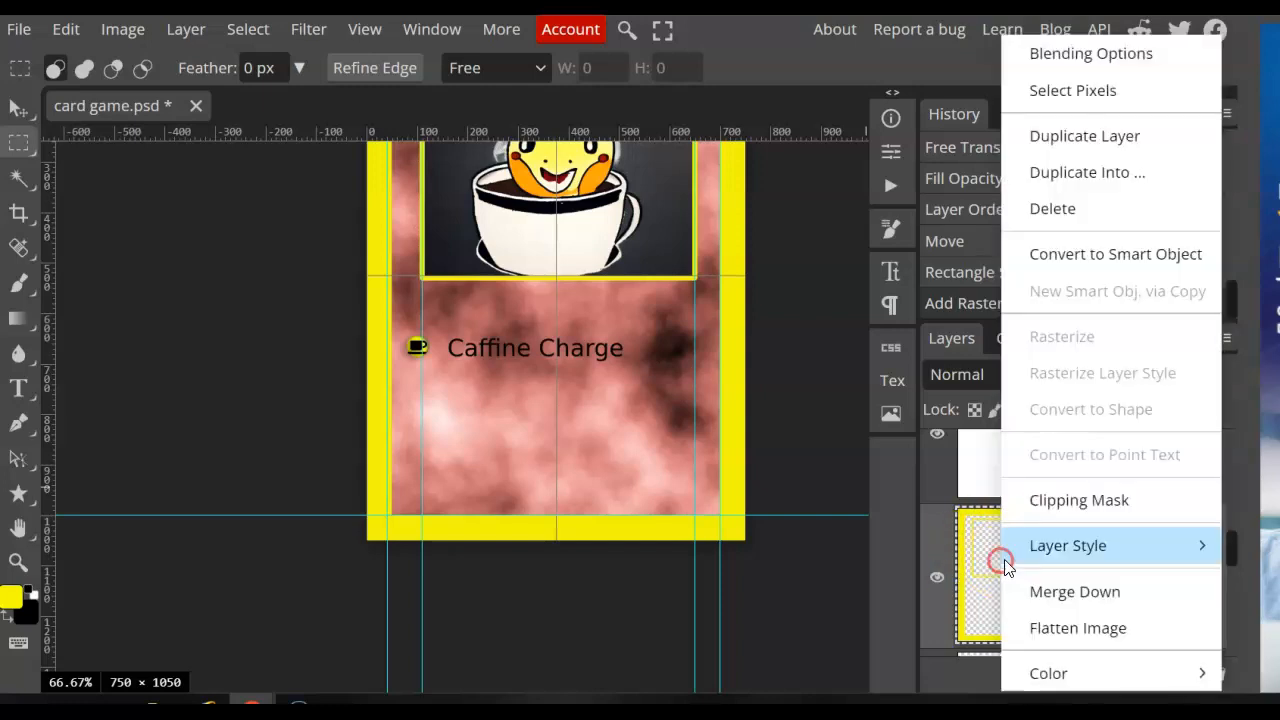
click(1100, 55)
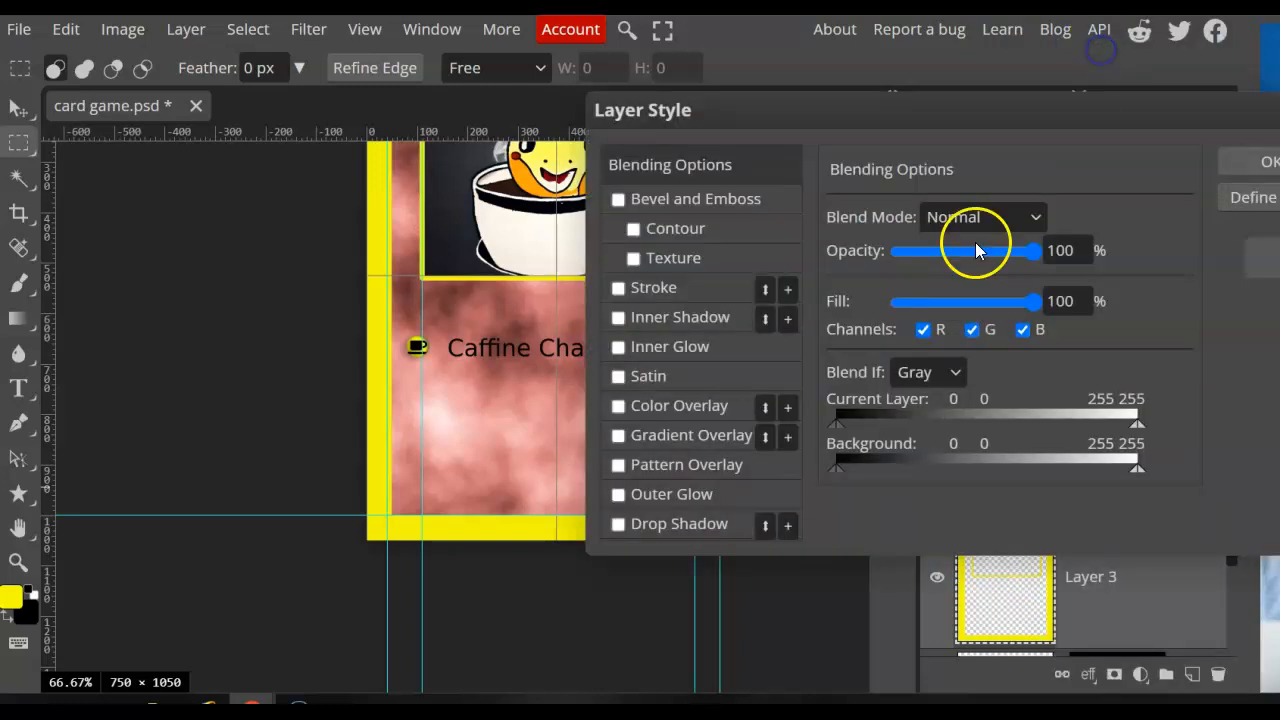
click(705, 198)
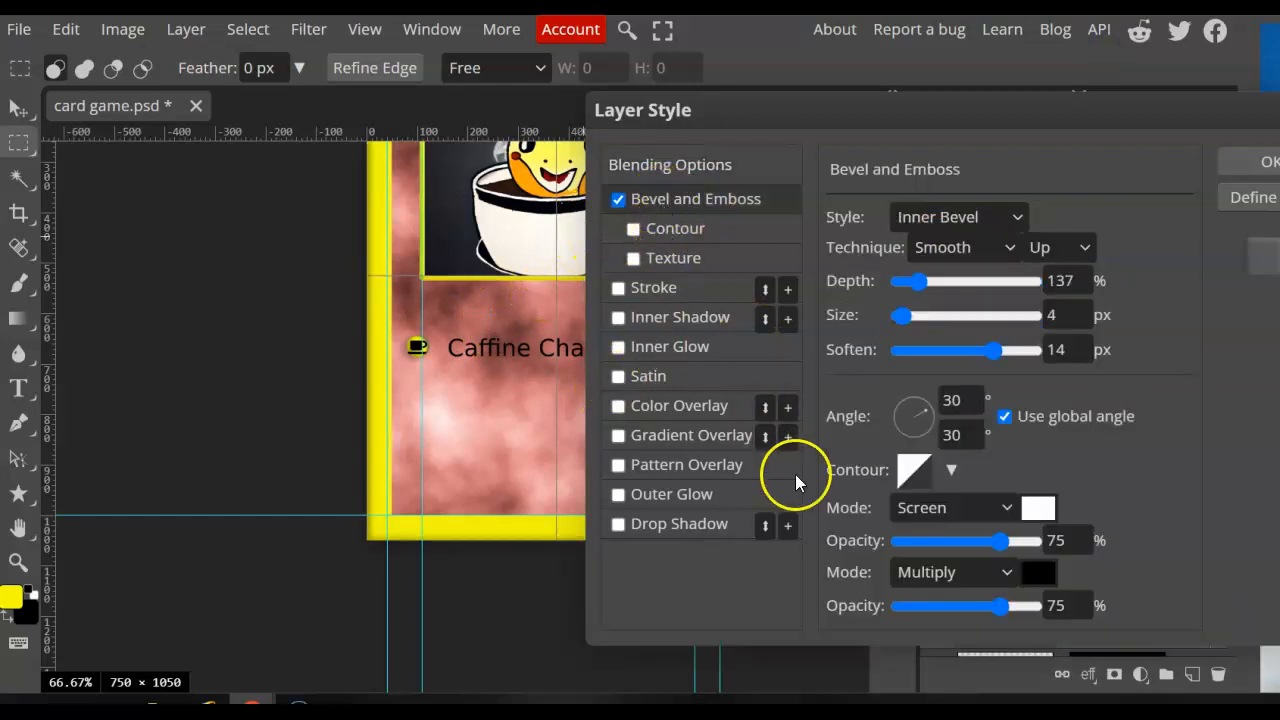
click(1000, 218)
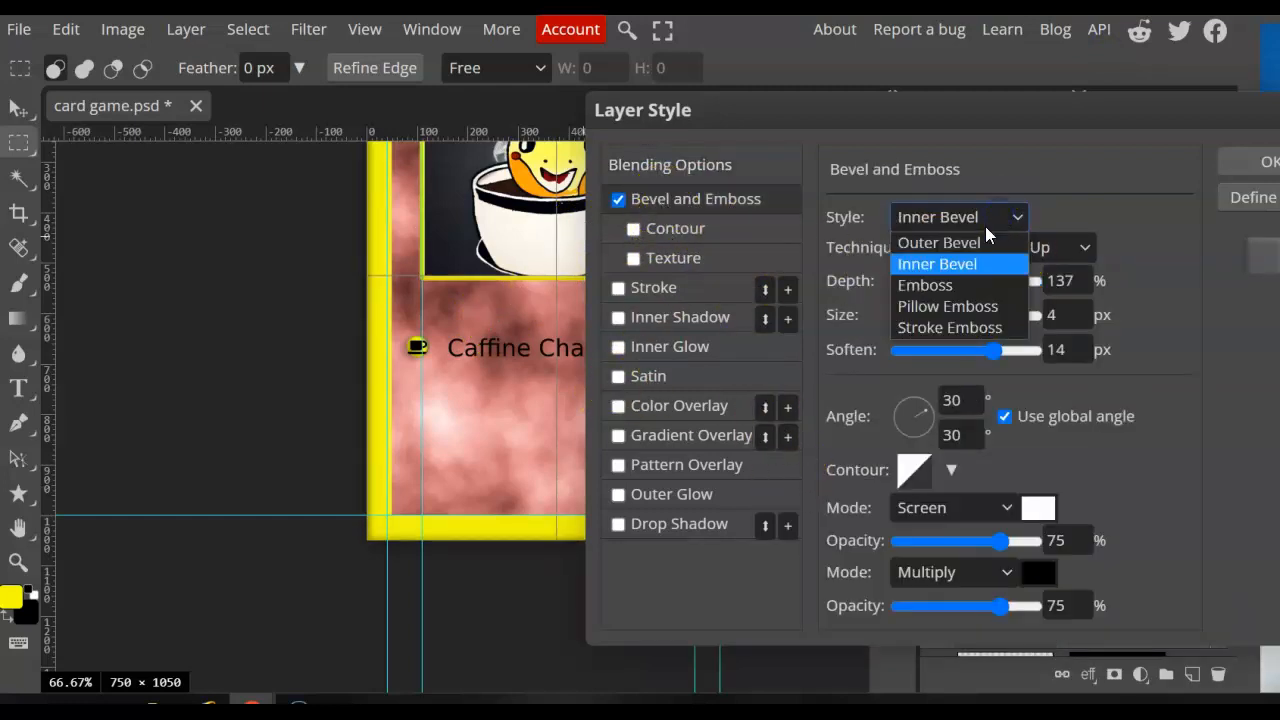
click(968, 285)
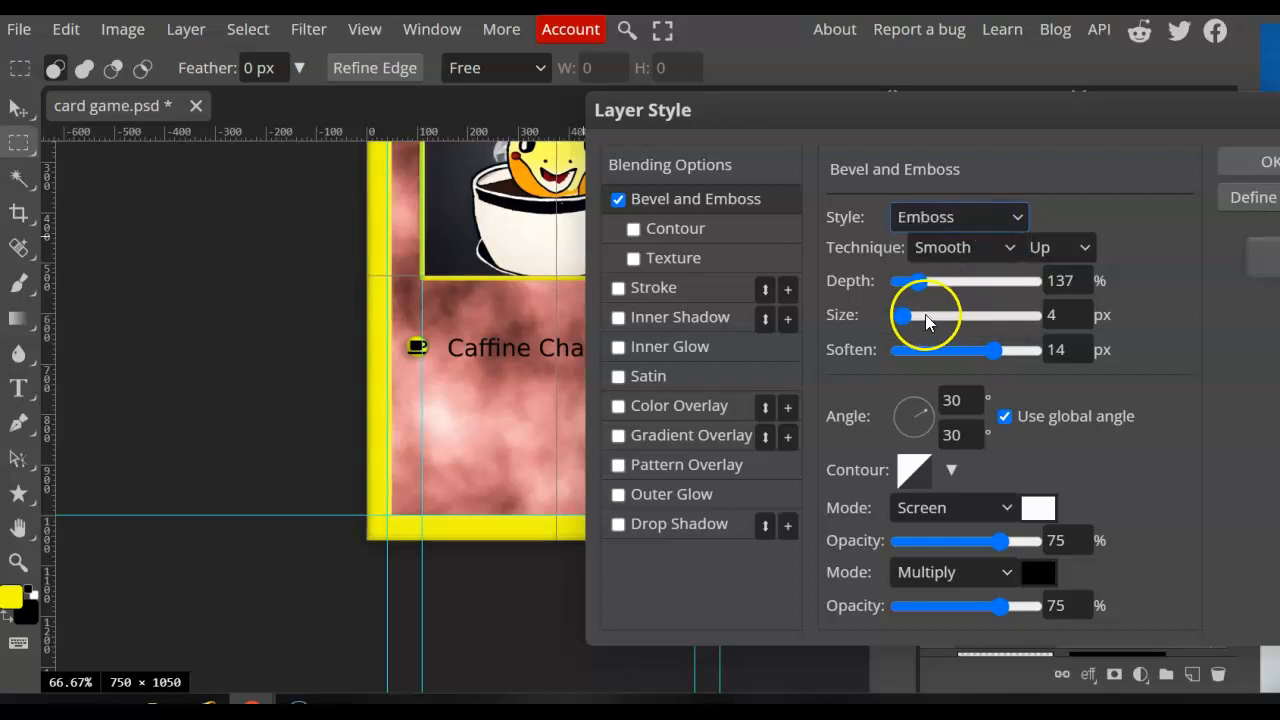
drag(918, 282, 967, 282)
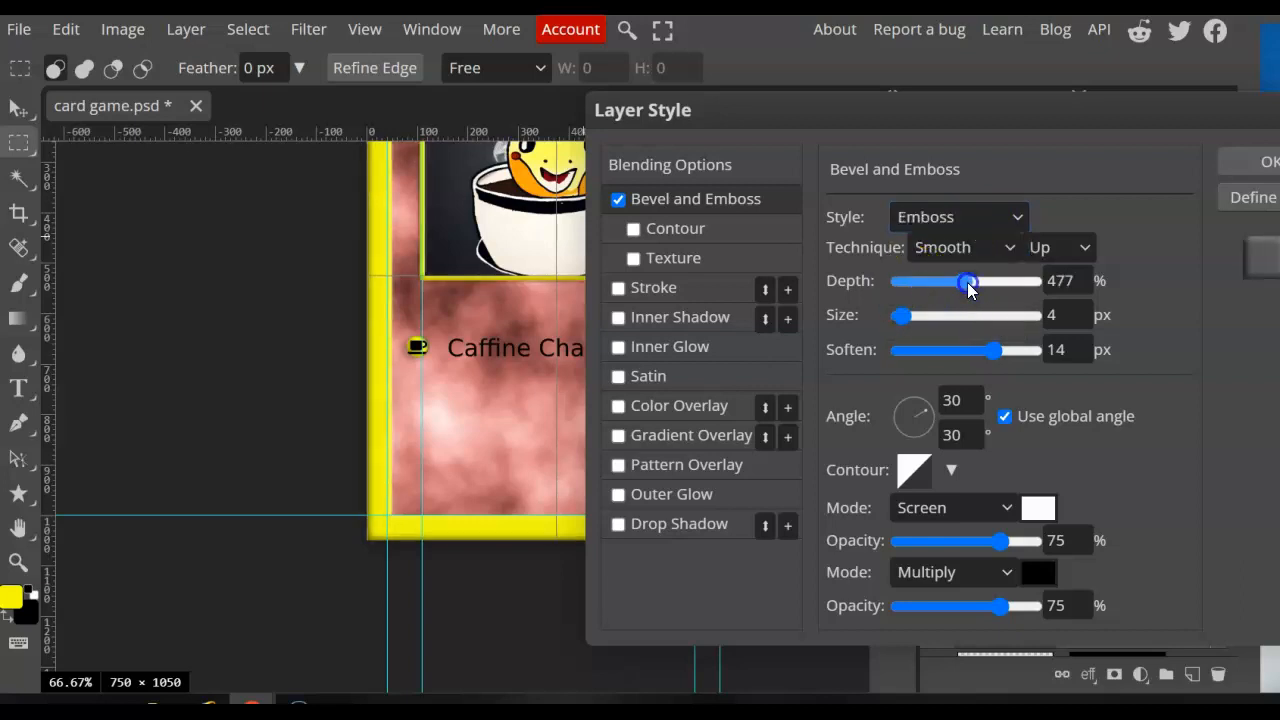
- Add a drop shadow with its preset settings to the yellow border on Layer 3 and apply the layer style
click(685, 525)
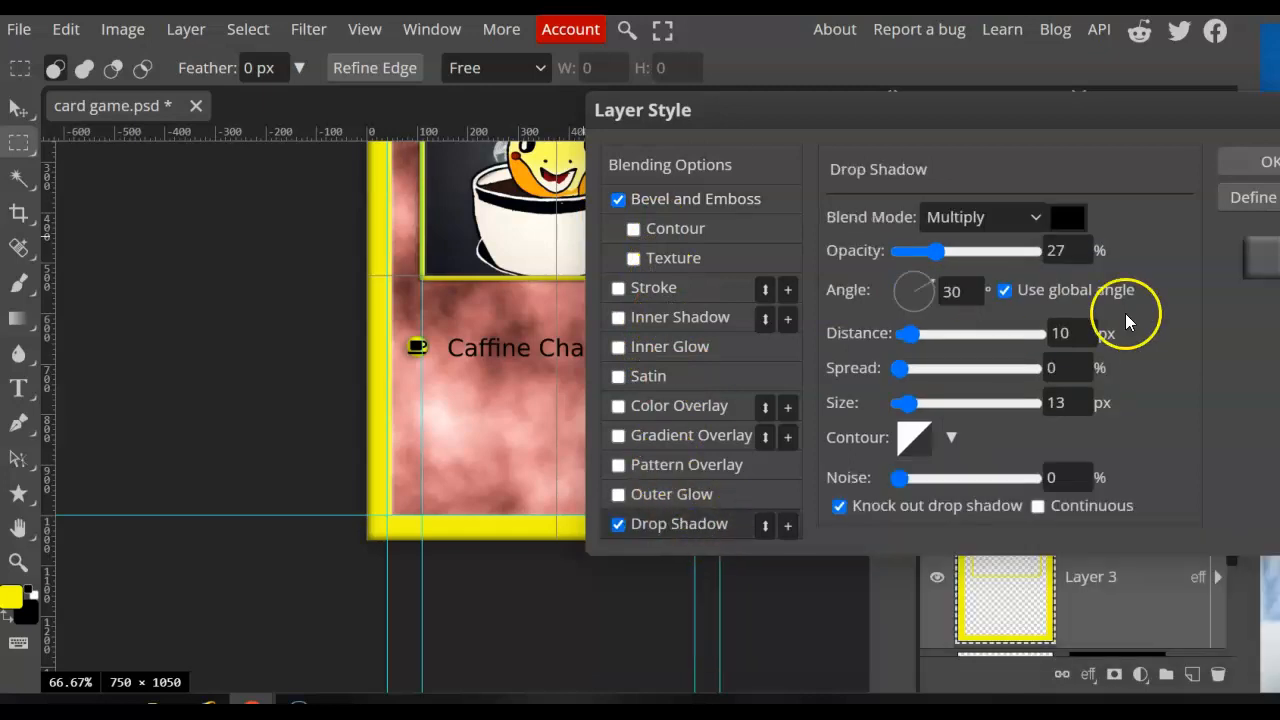
click(1262, 165)
scroll(789, 317, up, 3)
scroll(789, 316, down, 1)
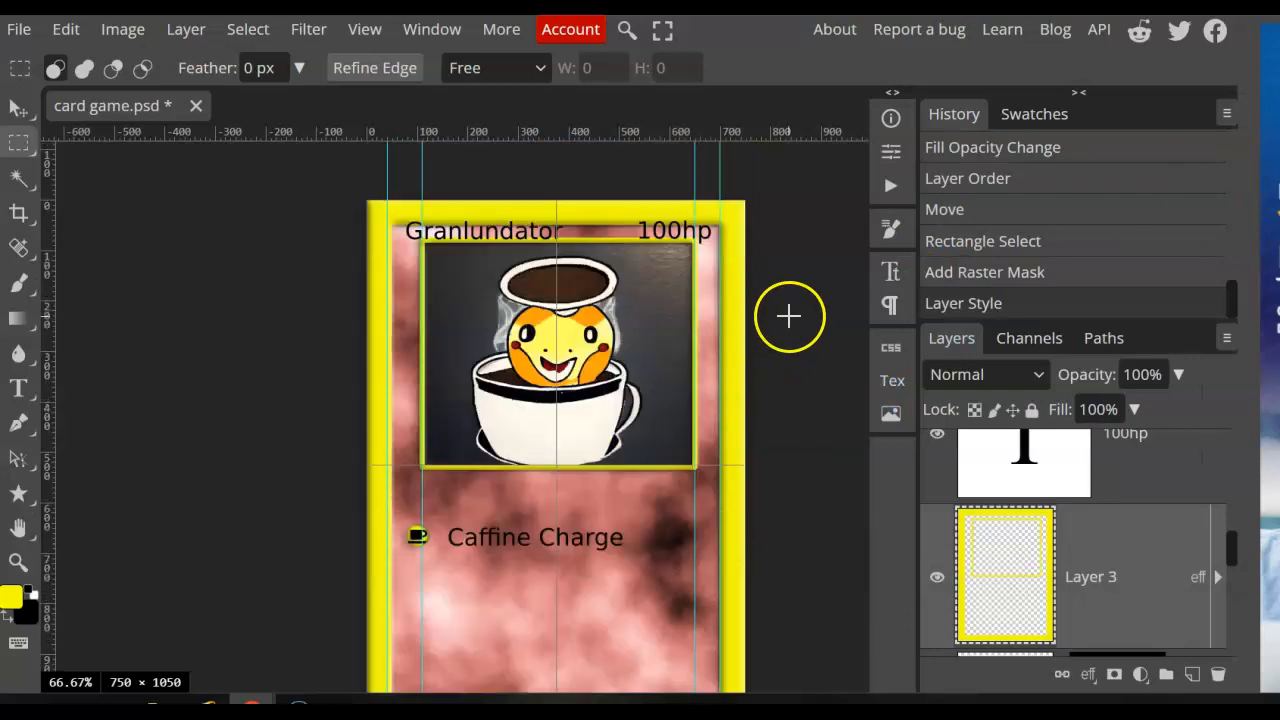